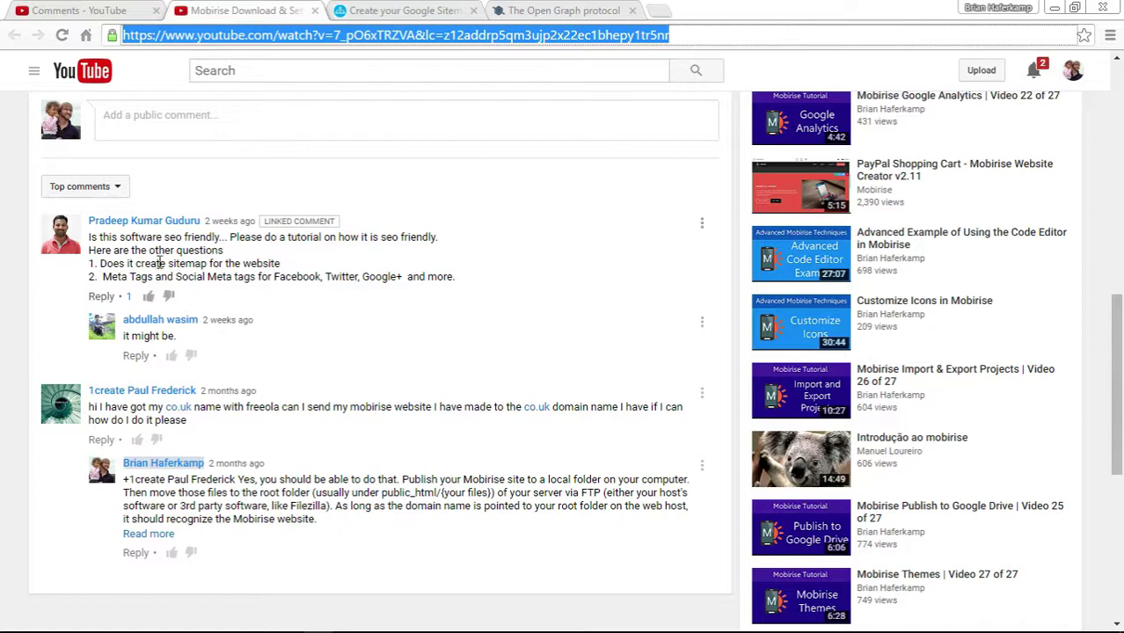
Highlight the SEO comment and its question about meta tags
left_click_drag(91, 236, 472, 270)
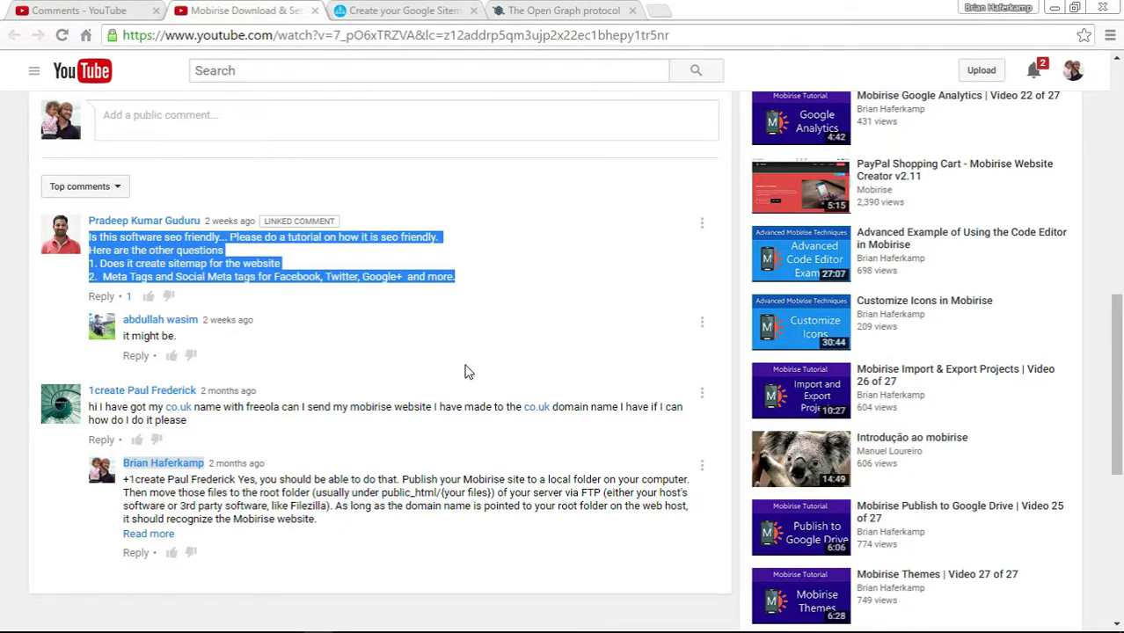
left_click(498, 338)
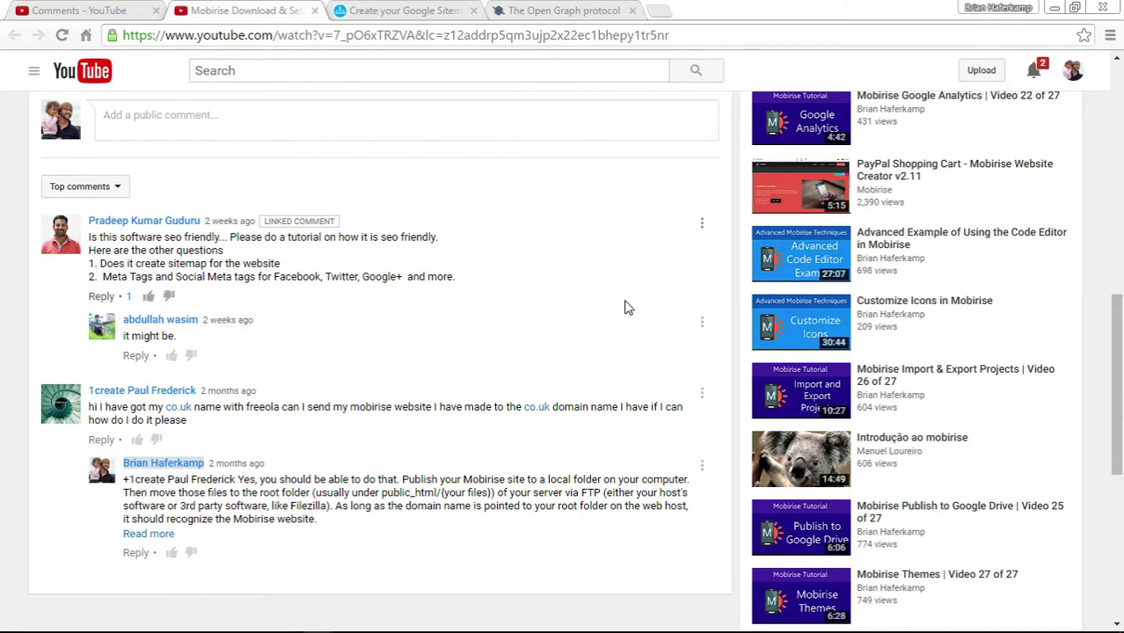
left_click_drag(104, 278, 317, 277)
left_click(391, 279)
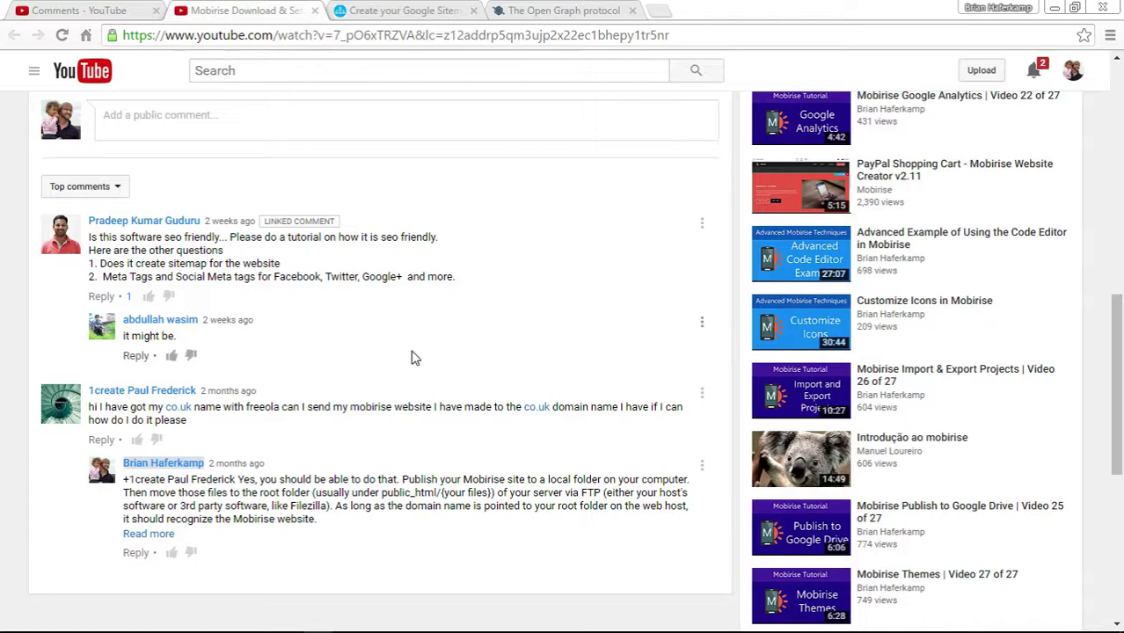
Switch to Mobirise and list the site's pages, viewing page1.html and then index.html again
mouse_move(409, 624)
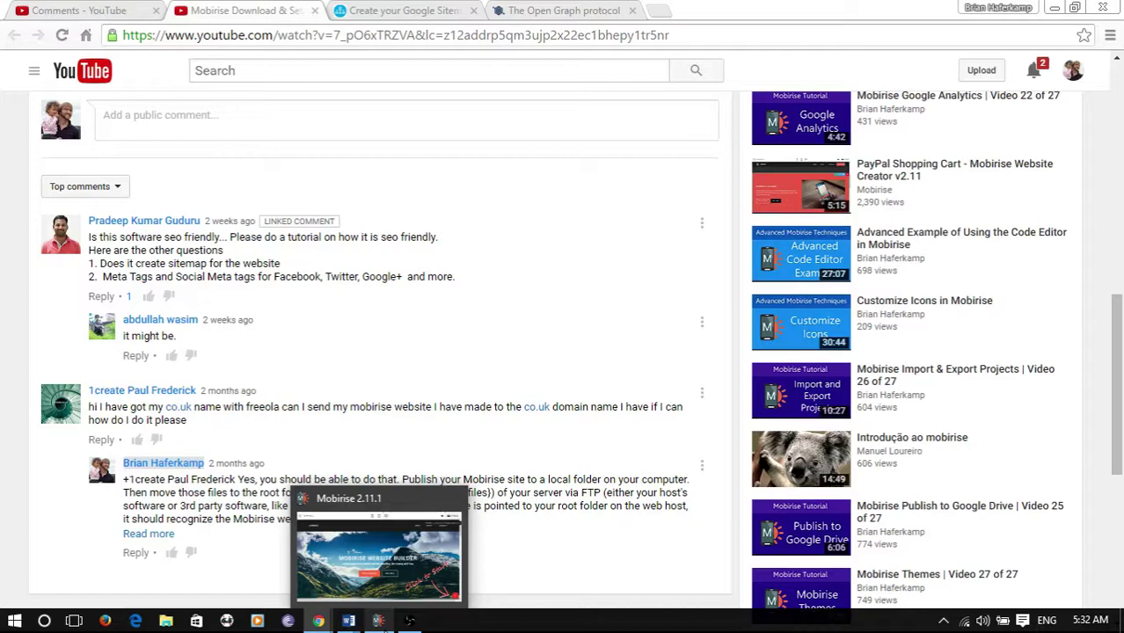
left_click(379, 620)
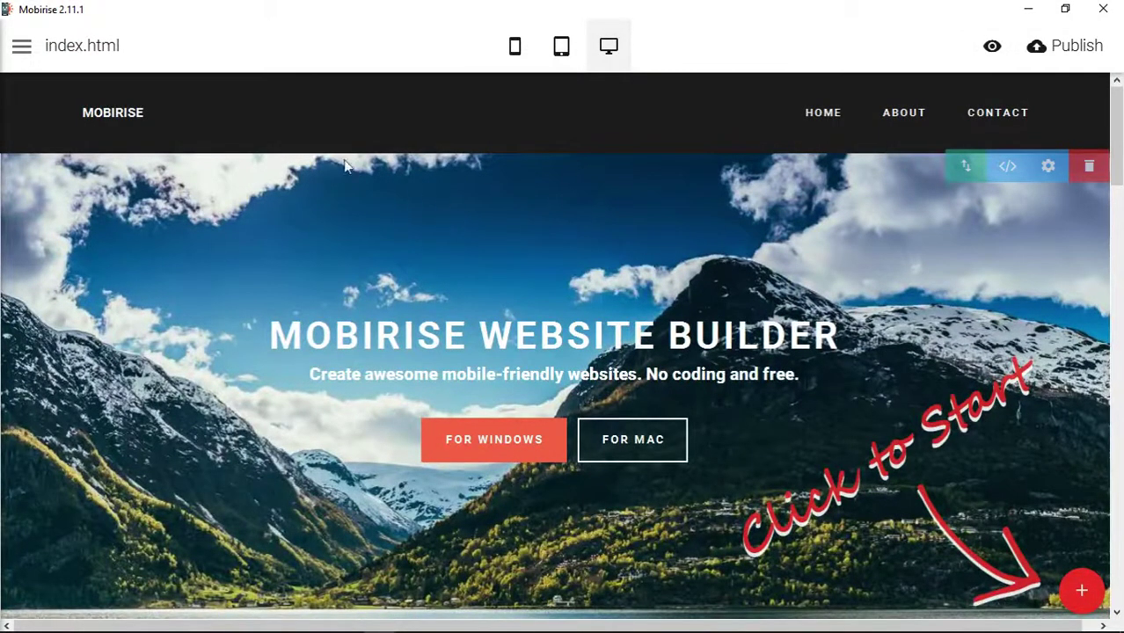
left_click(22, 46)
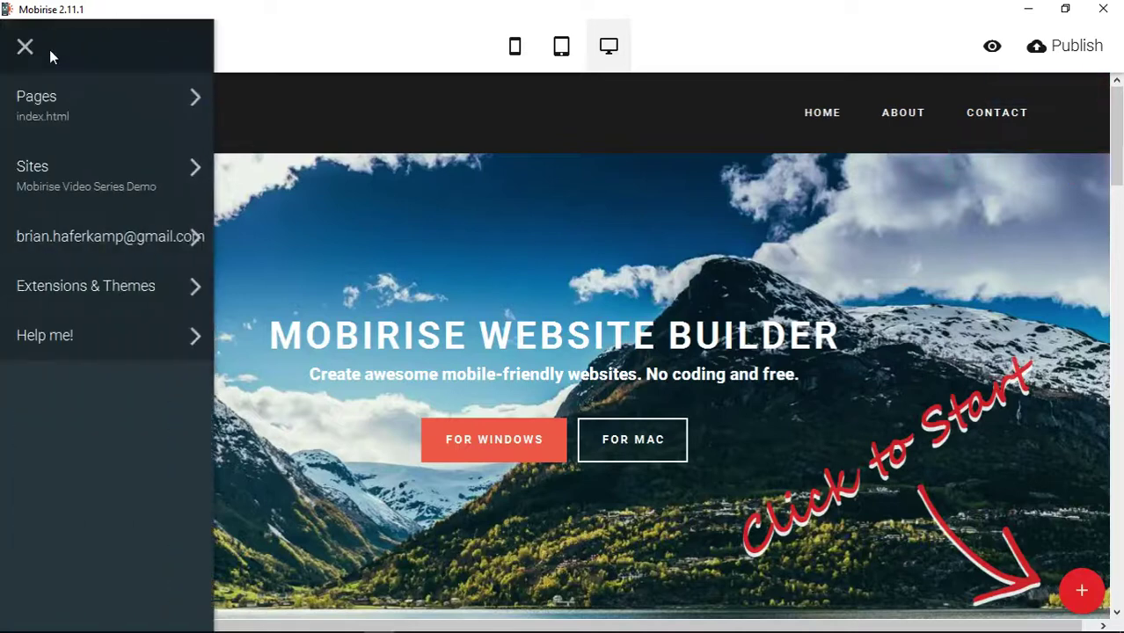
left_click(56, 112)
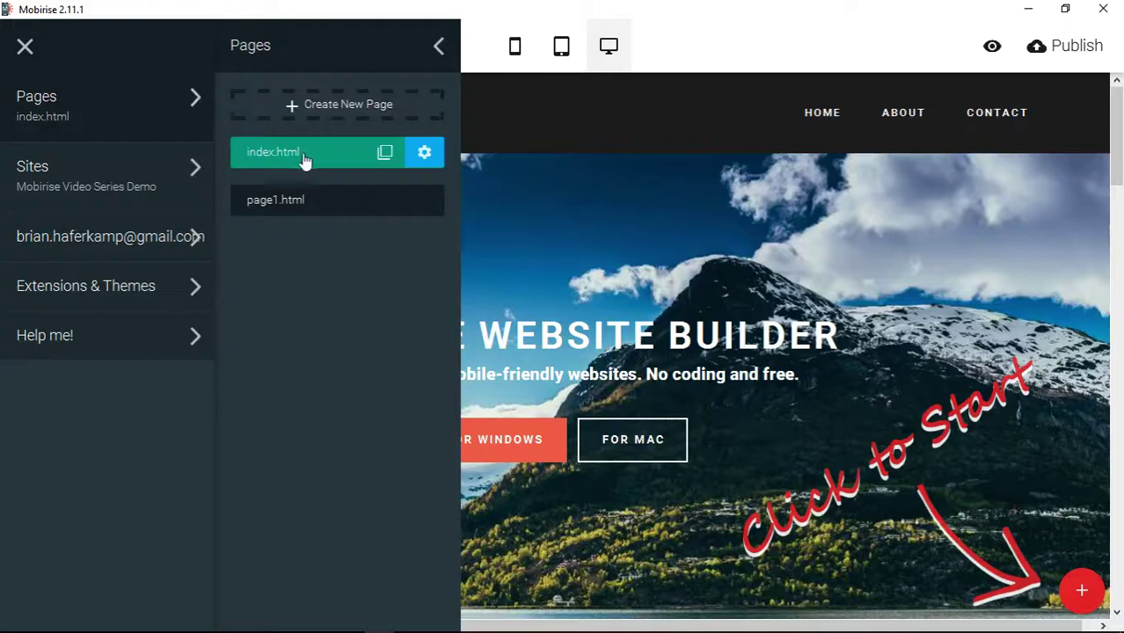
left_click(304, 204)
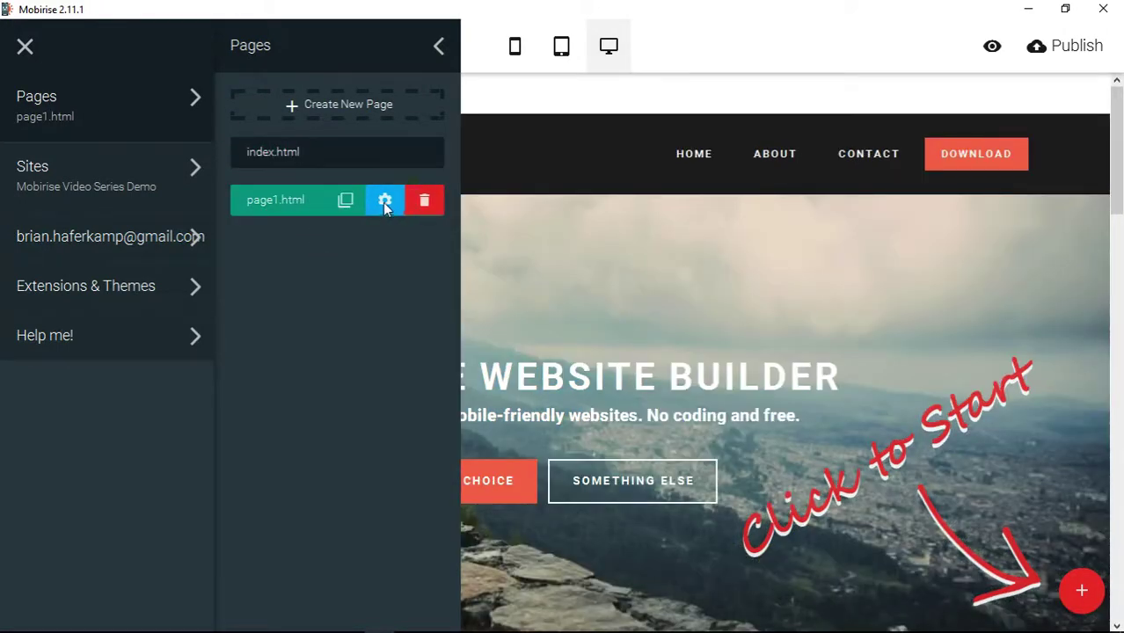
left_click(305, 156)
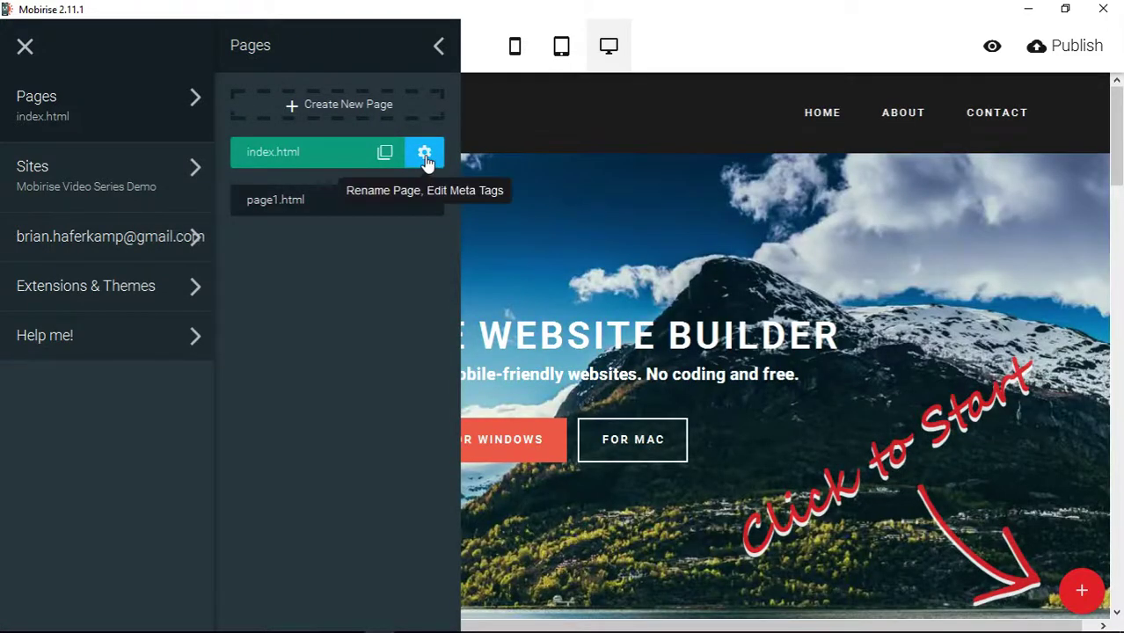
Open index.html's Page Settings and check its file name, empty Title and Meta Description fields
left_click(424, 155)
scroll(800, 261, "up", 2)
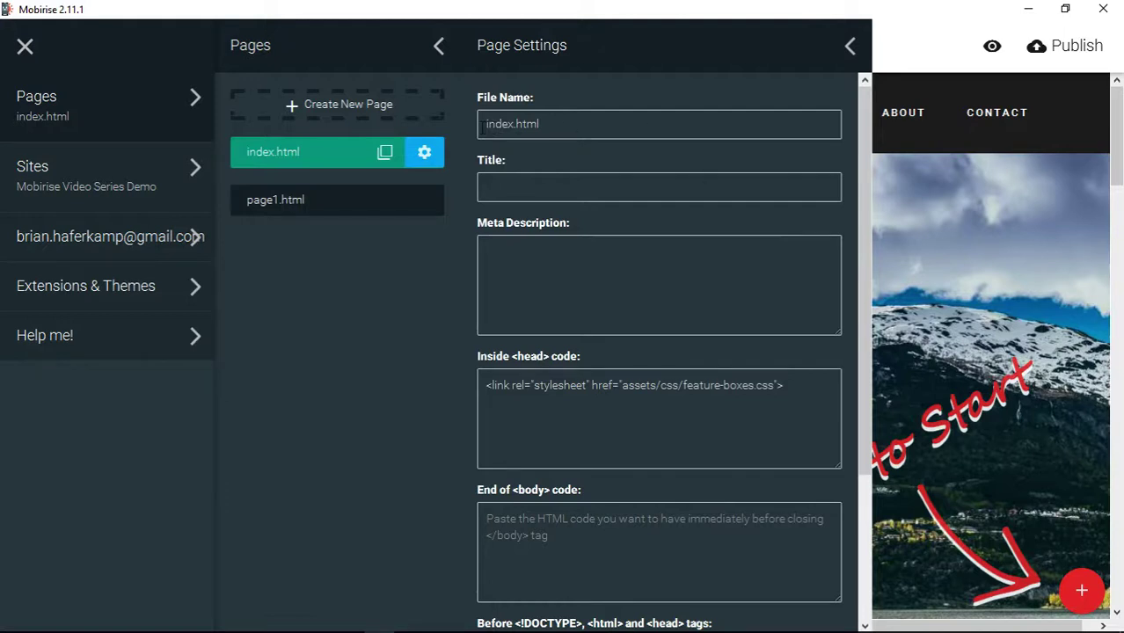
left_click_drag(484, 124, 514, 125)
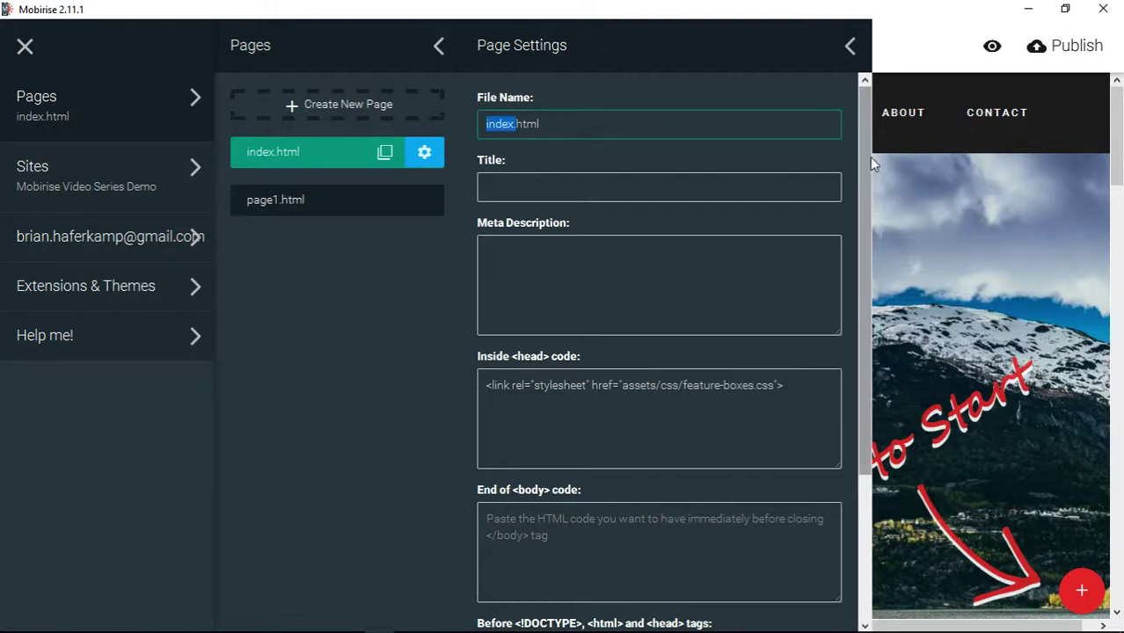
left_click(845, 153)
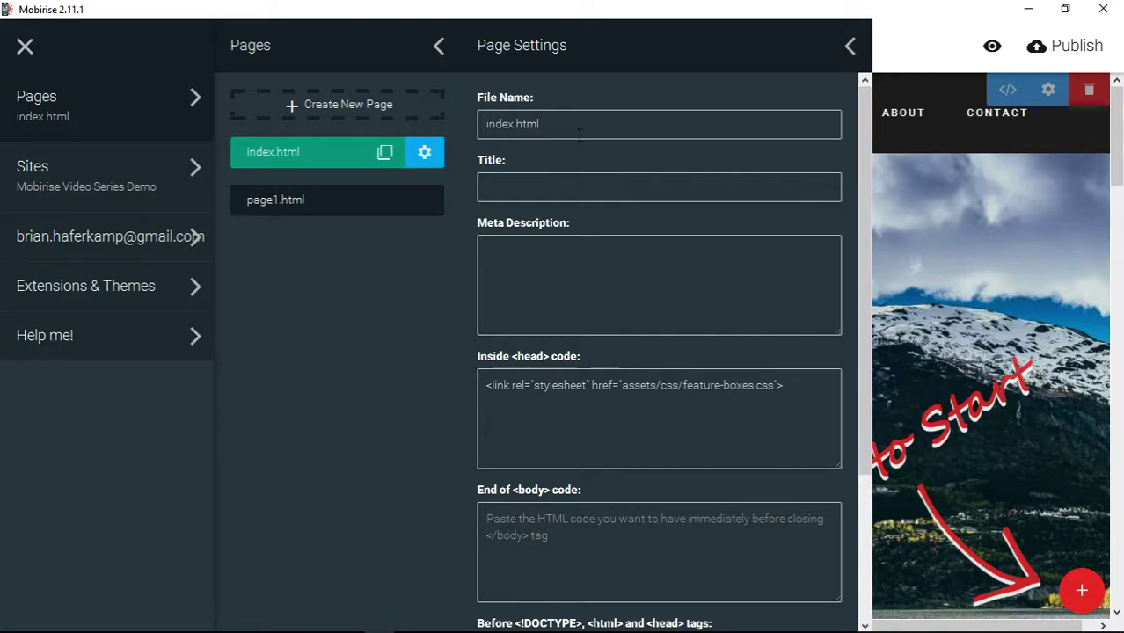
left_click(561, 189)
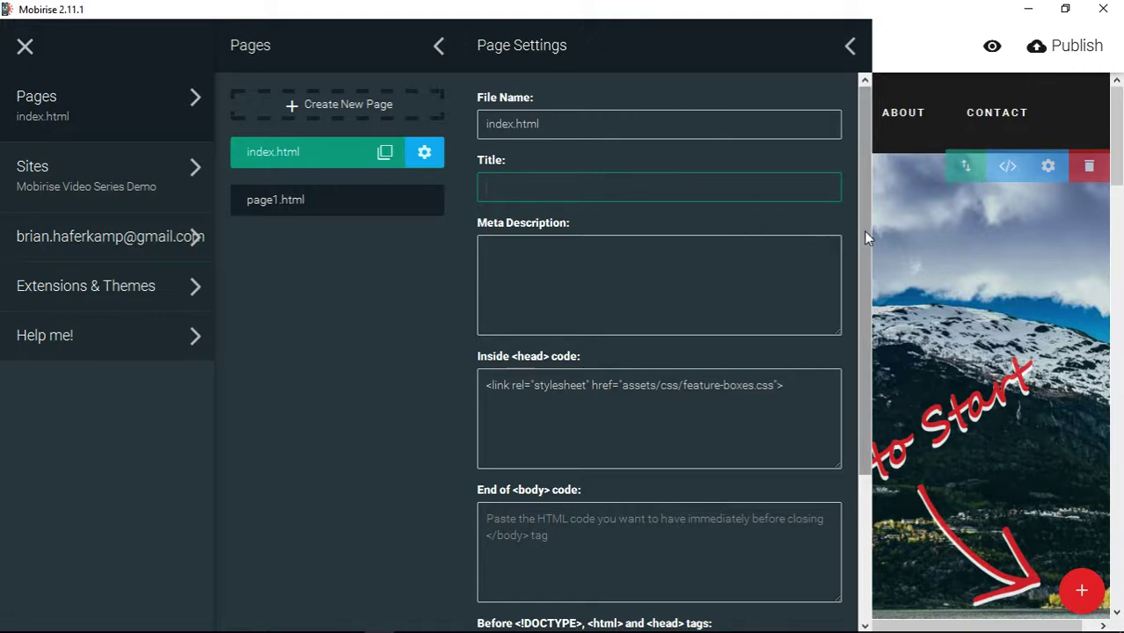
mouse_move(862, 230)
left_mouse_down()
mouse_move(859, 255)
mouse_move(853, 210)
left_mouse_up()
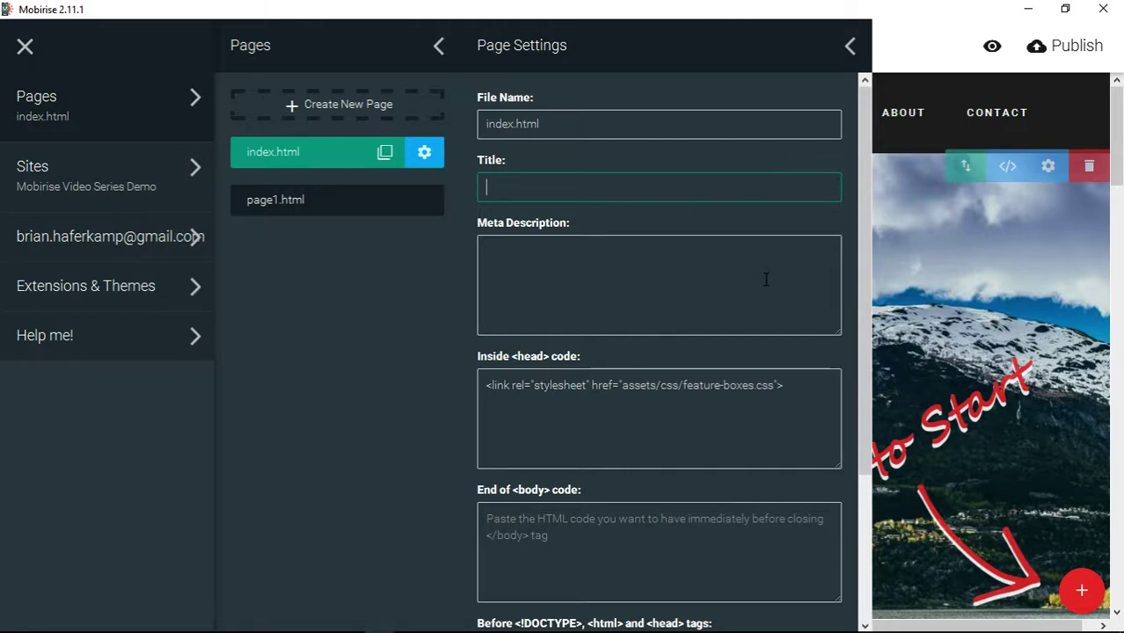
left_click(627, 280)
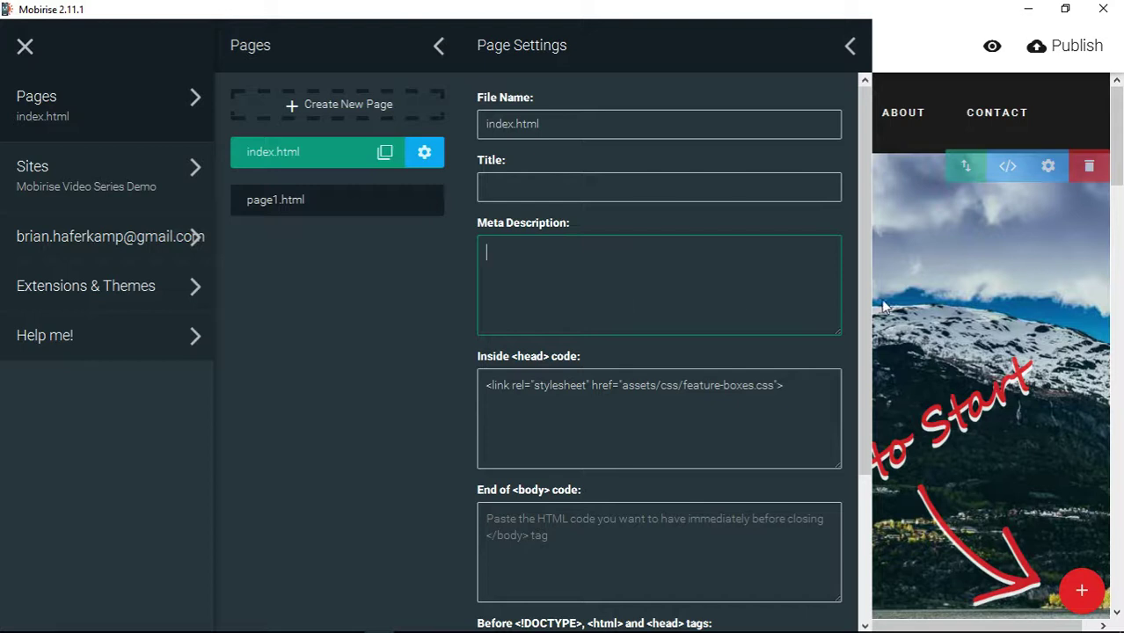
scroll(868, 357, "down", 1)
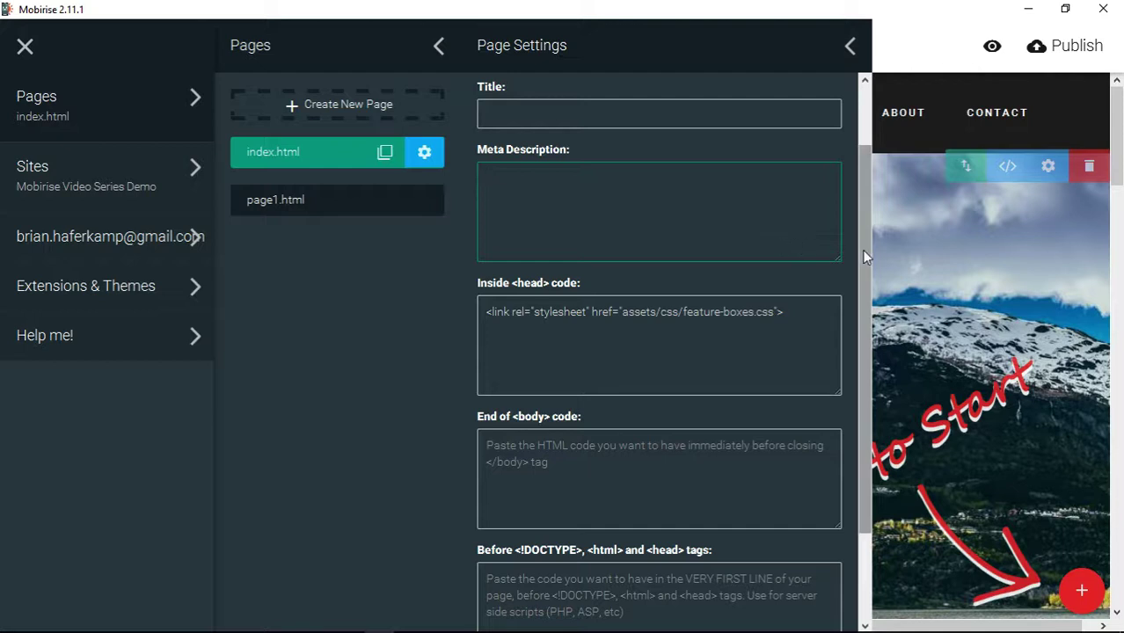
left_click_drag(861, 250, 850, 341)
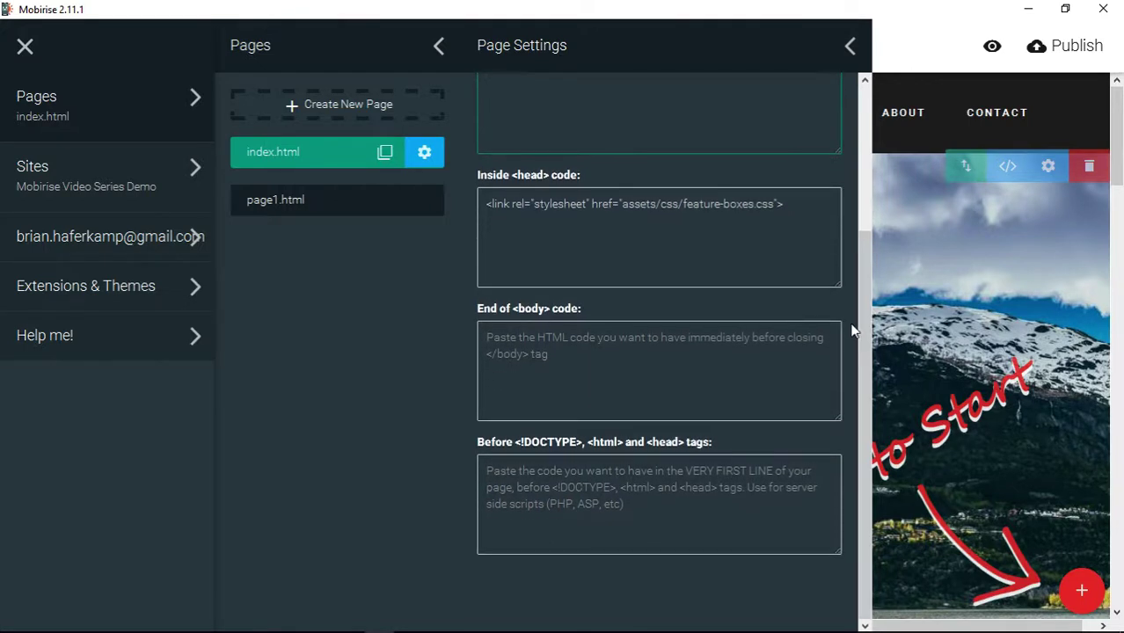
left_click(559, 209)
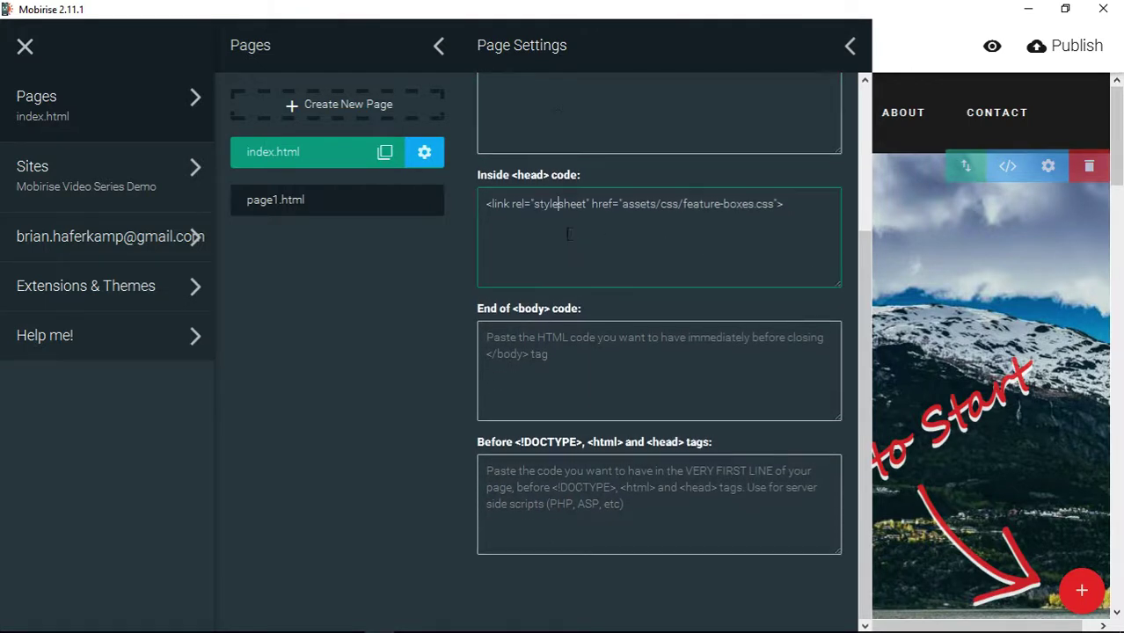
left_click_drag(786, 205, 482, 208)
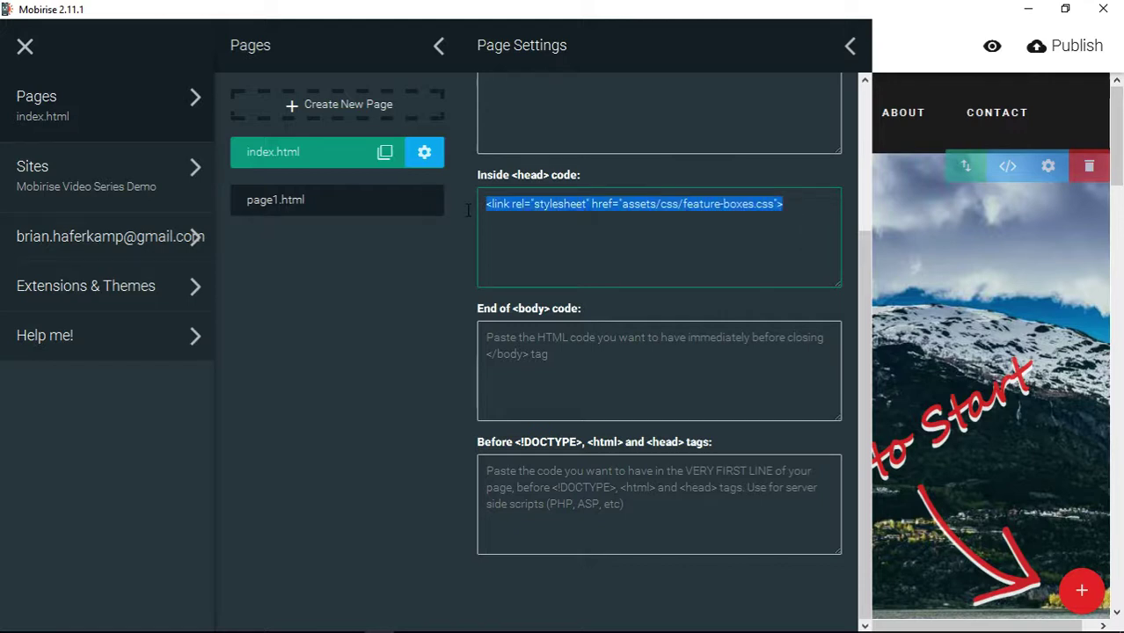
left_click(786, 205)
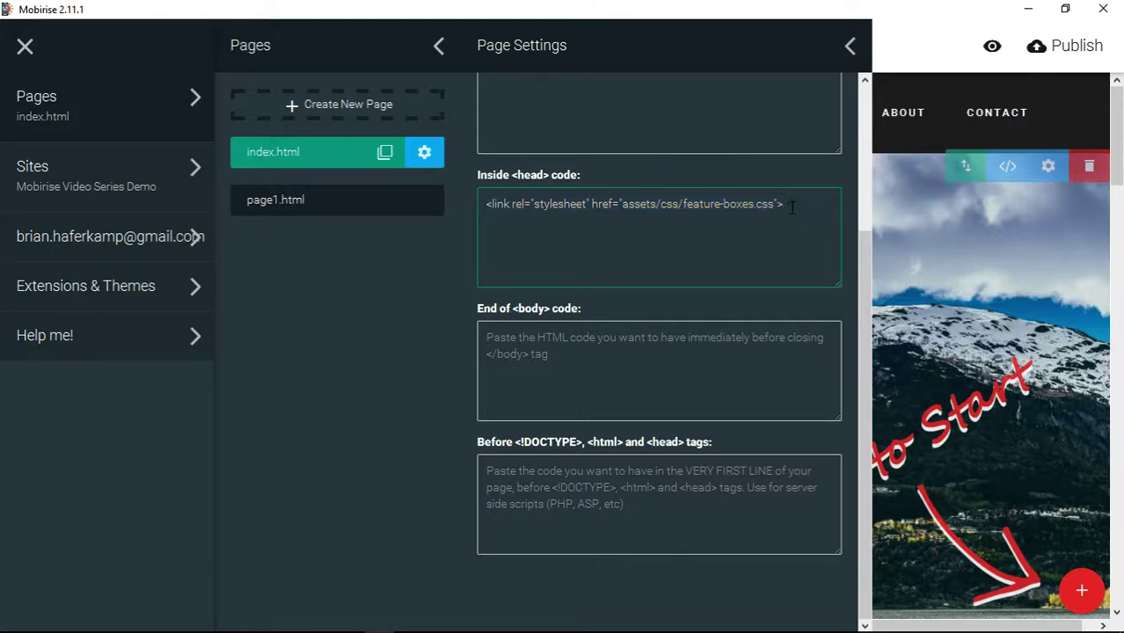
left_click_drag(783, 205, 457, 208)
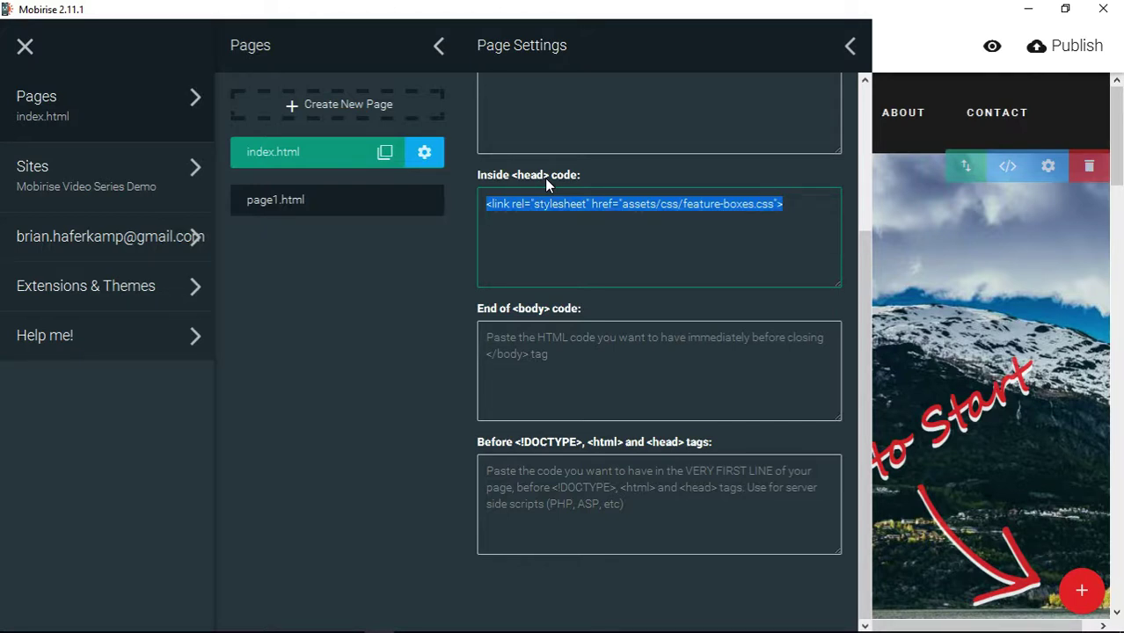
left_click(822, 231)
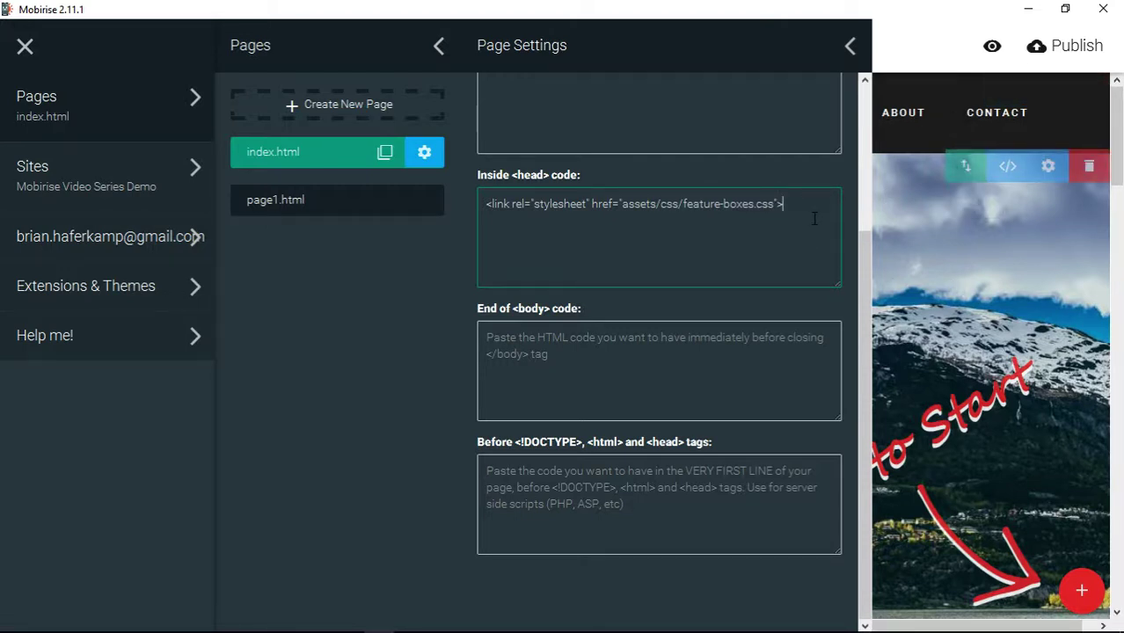
left_click(569, 377)
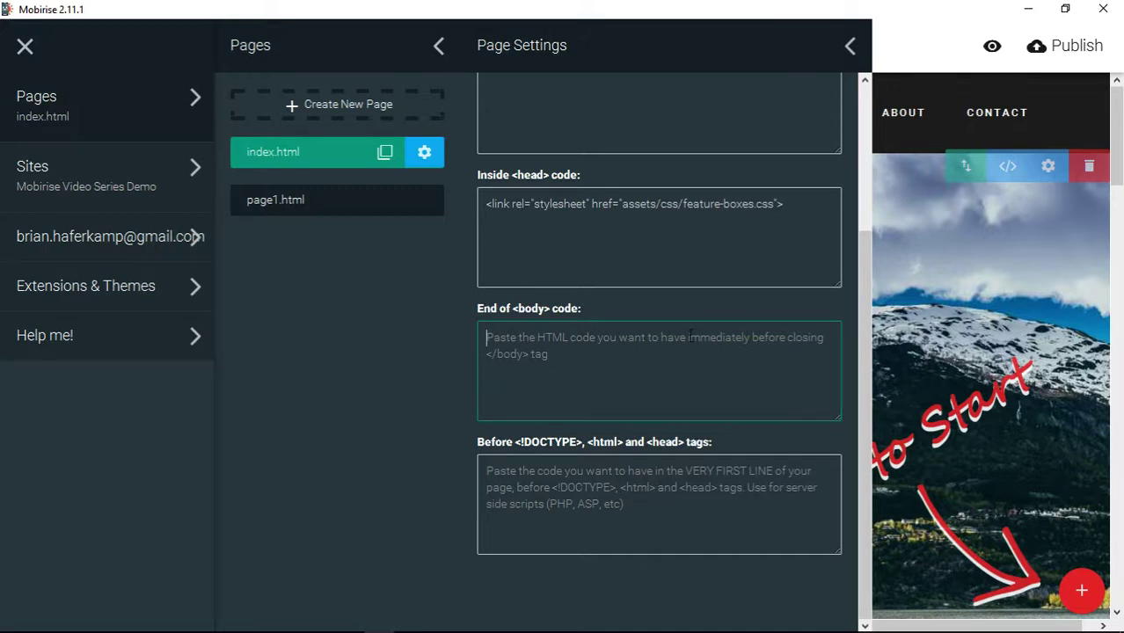
Place the cursor at the end of the feature-boxes.css stylesheet link in the head code
left_click(609, 203)
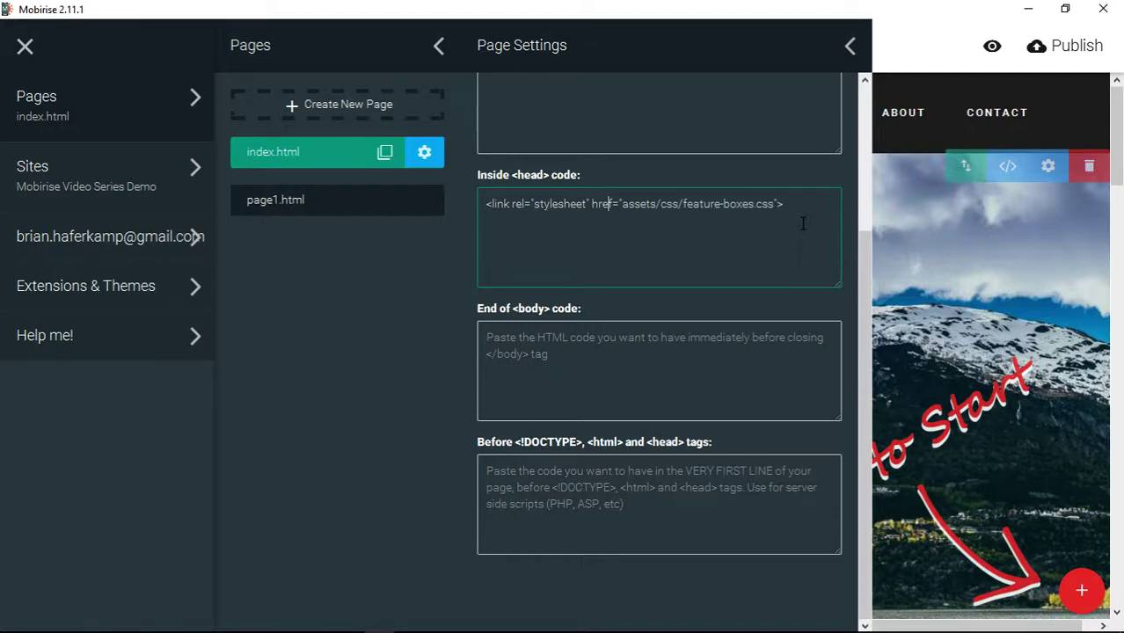
left_click(804, 216)
Close the page settings and page list to show the full index.html page
left_click(887, 63)
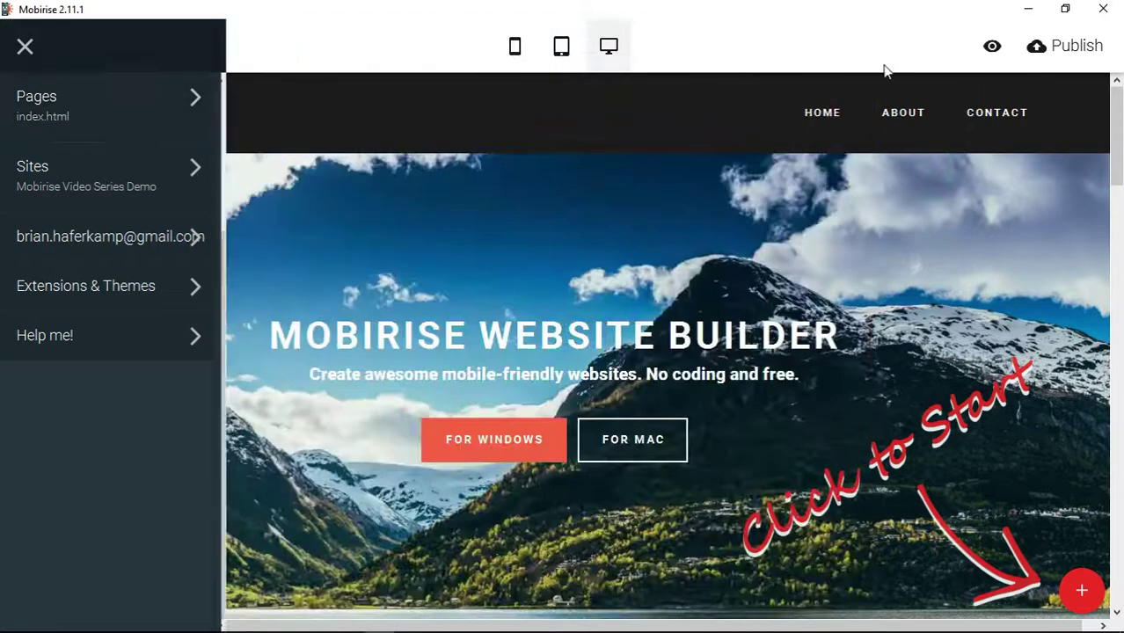
left_click(300, 47)
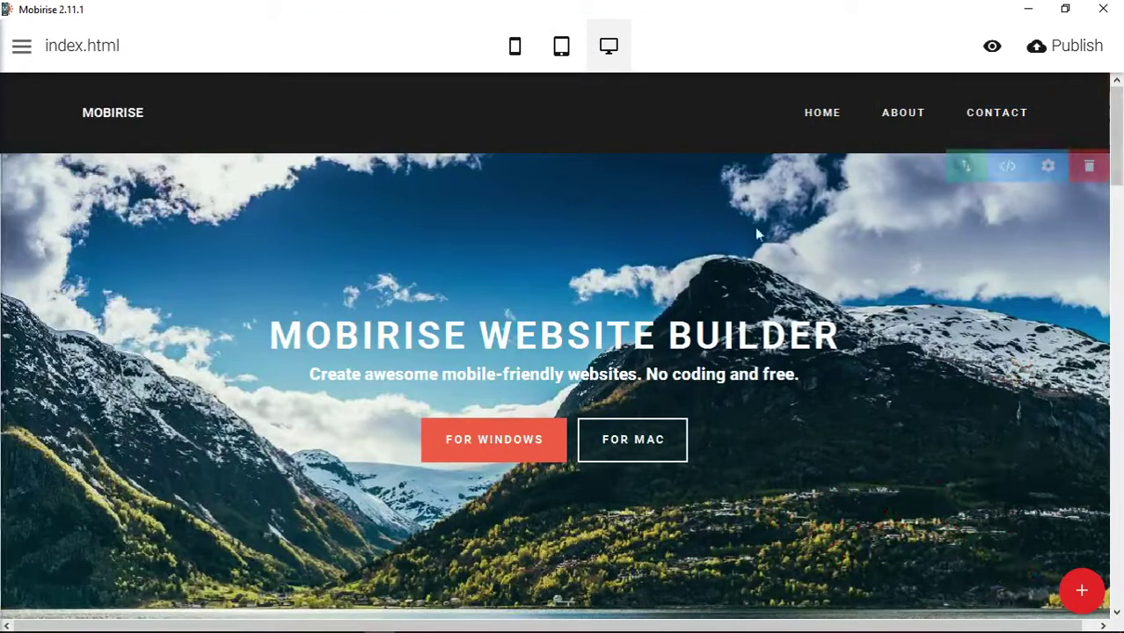
scroll(651, 437, "down", 4)
scroll(689, 434, "up", 4)
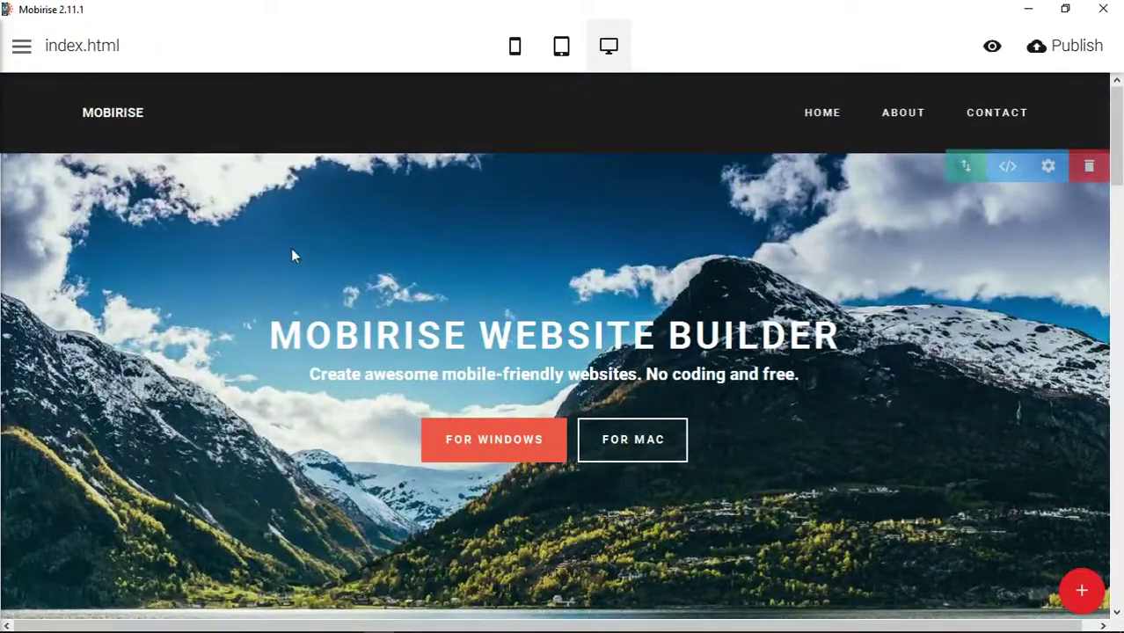
Reopen index.html's Page Settings and place the cursor after the stylesheet link in the head code
left_click(23, 46)
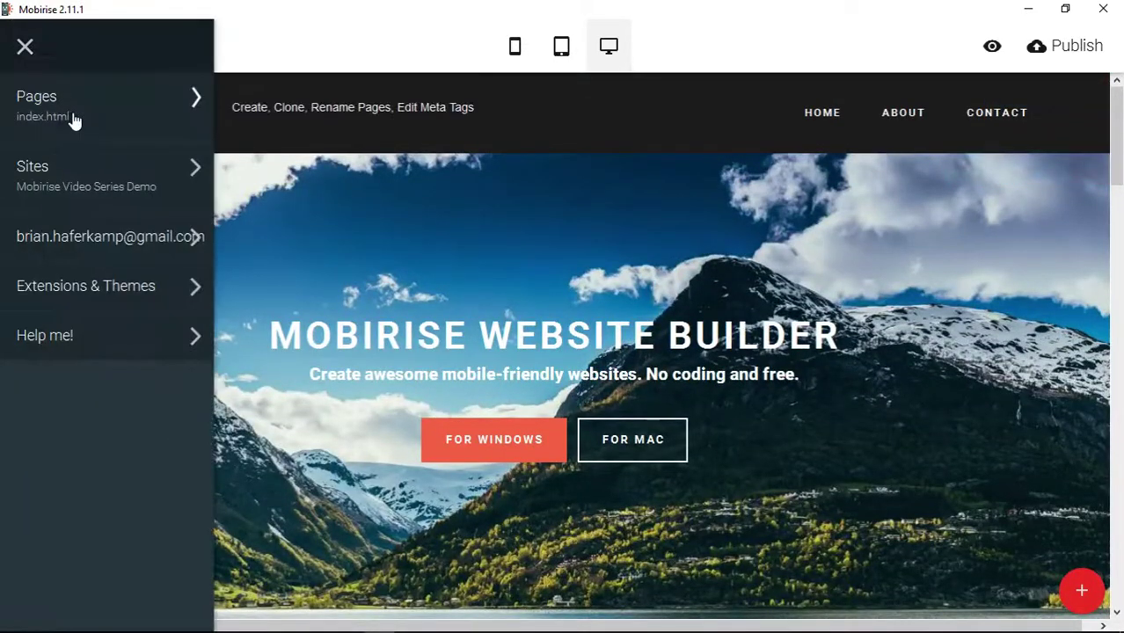
left_click(75, 121)
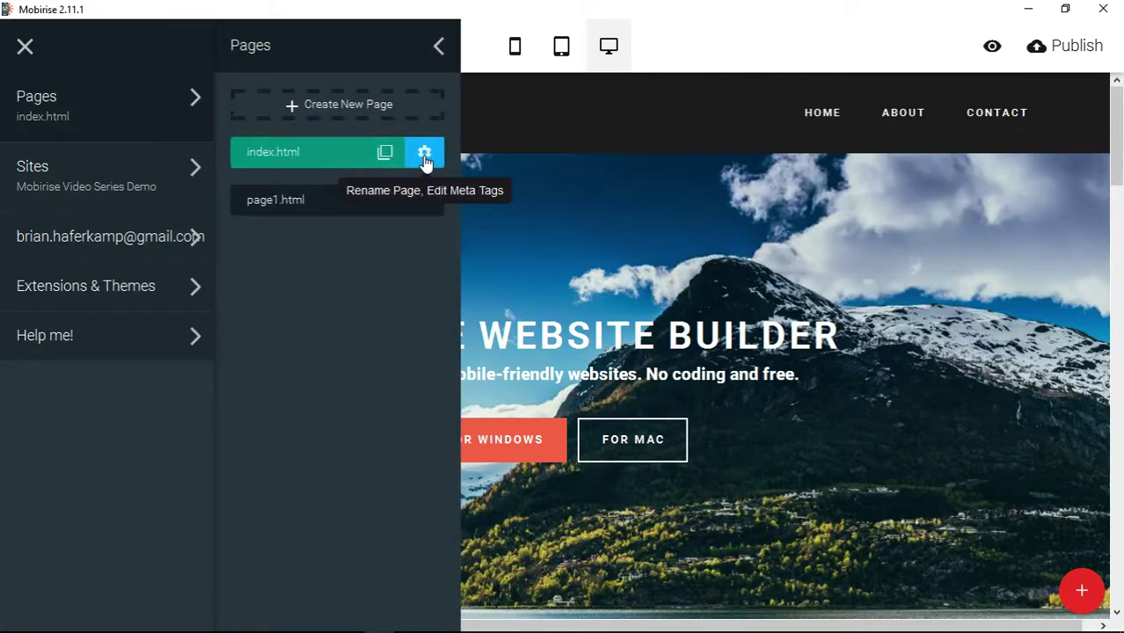
left_click(424, 155)
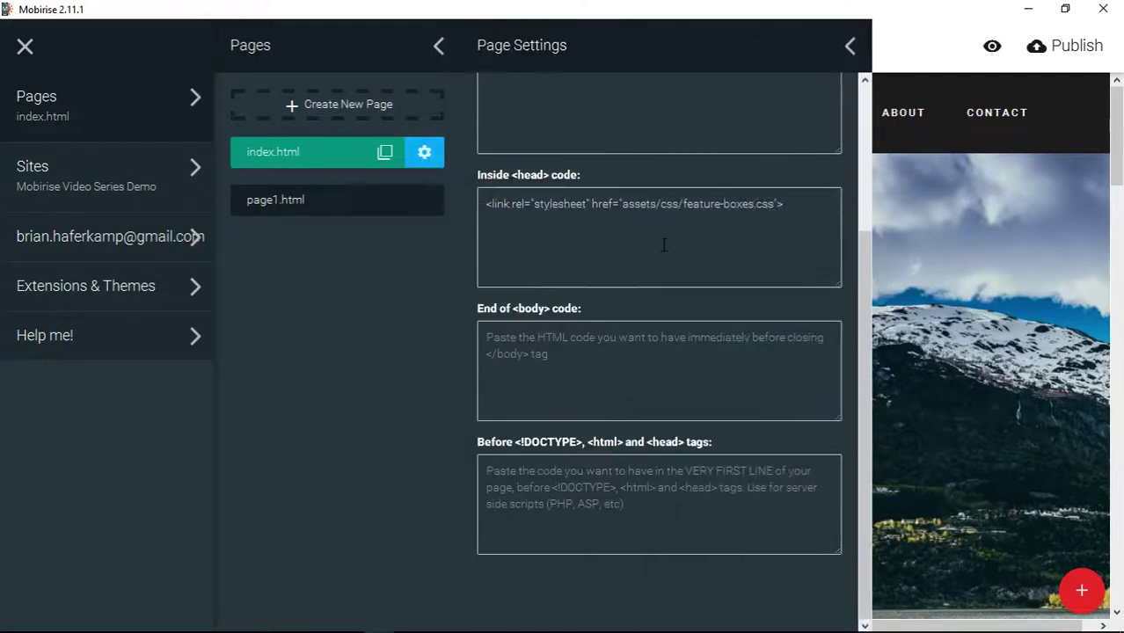
left_click(796, 208)
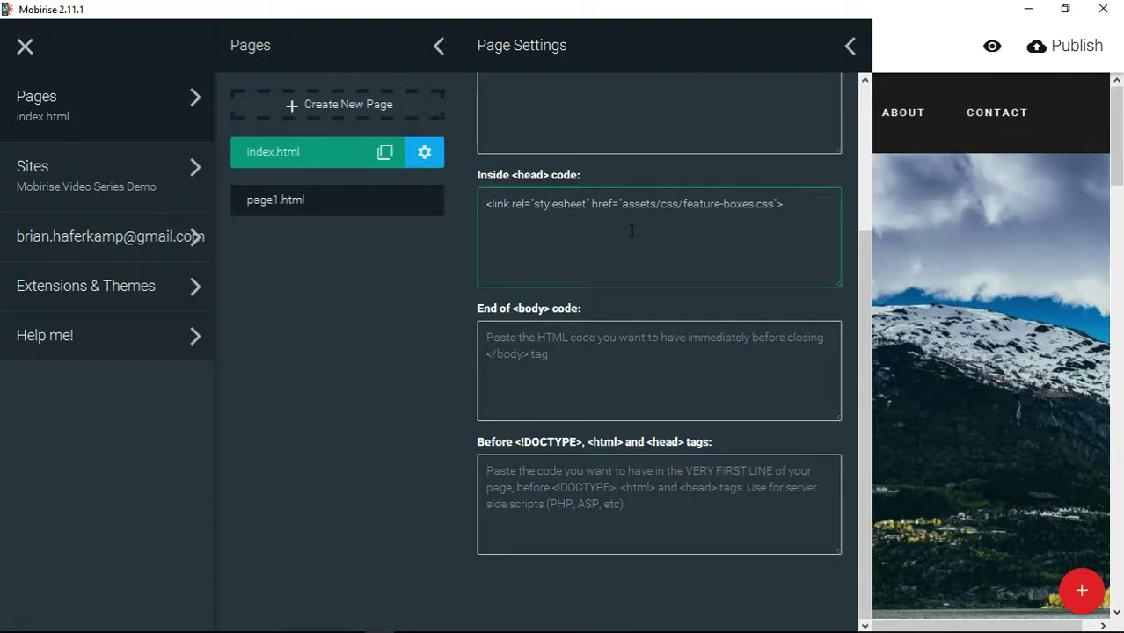
Add five <meta> lines below the stylesheet link by typing one and pasting copies
key("Return")
type("<meta>")
left_click_drag(484, 220, 603, 284)
key("ctrl+c")
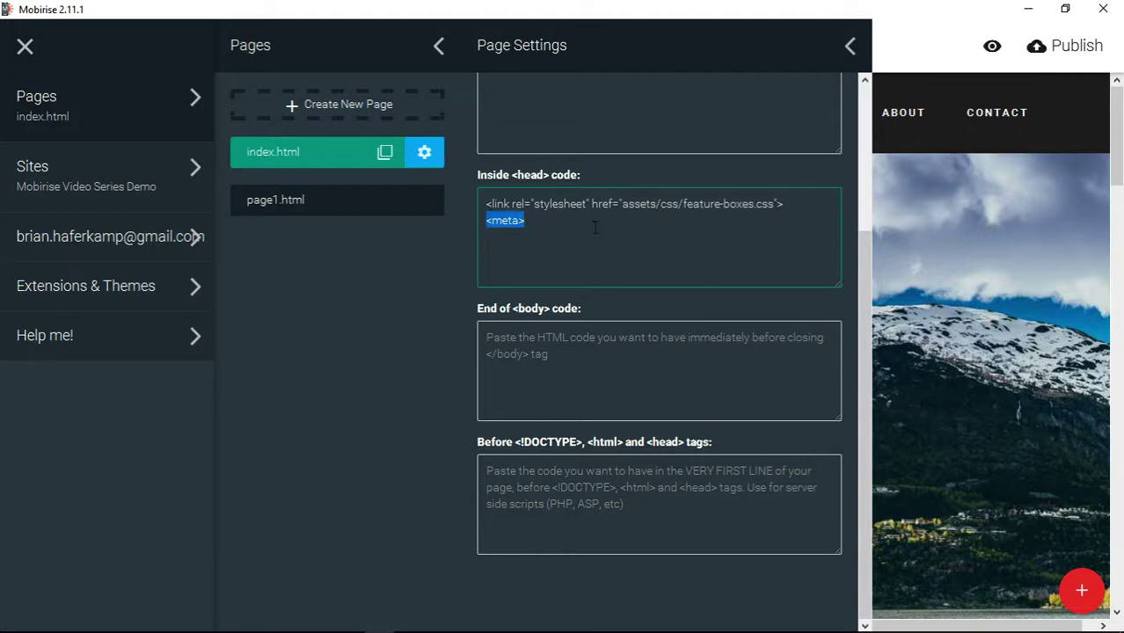
left_click(595, 227)
key("Return")
key("ctrl+v")
key("Return")
key("ctrl+v")
key("Return")
key("ctrl+v")
key("Return")
key("ctrl+v")
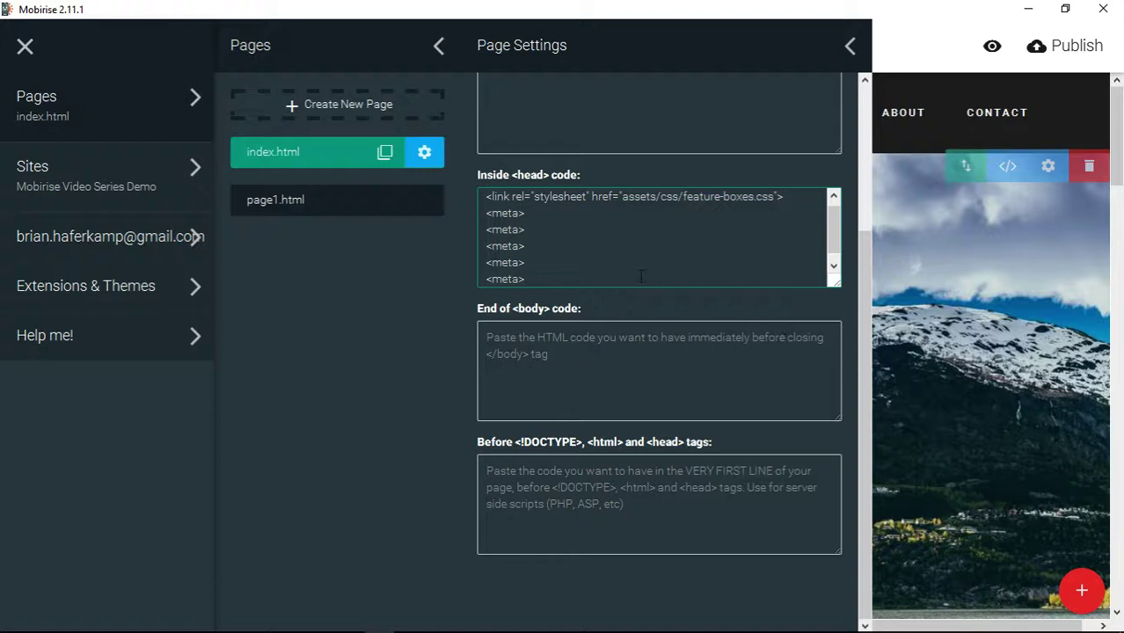
Review the finished head code, then move into the end-of-body code field
left_click_drag(486, 195, 597, 345)
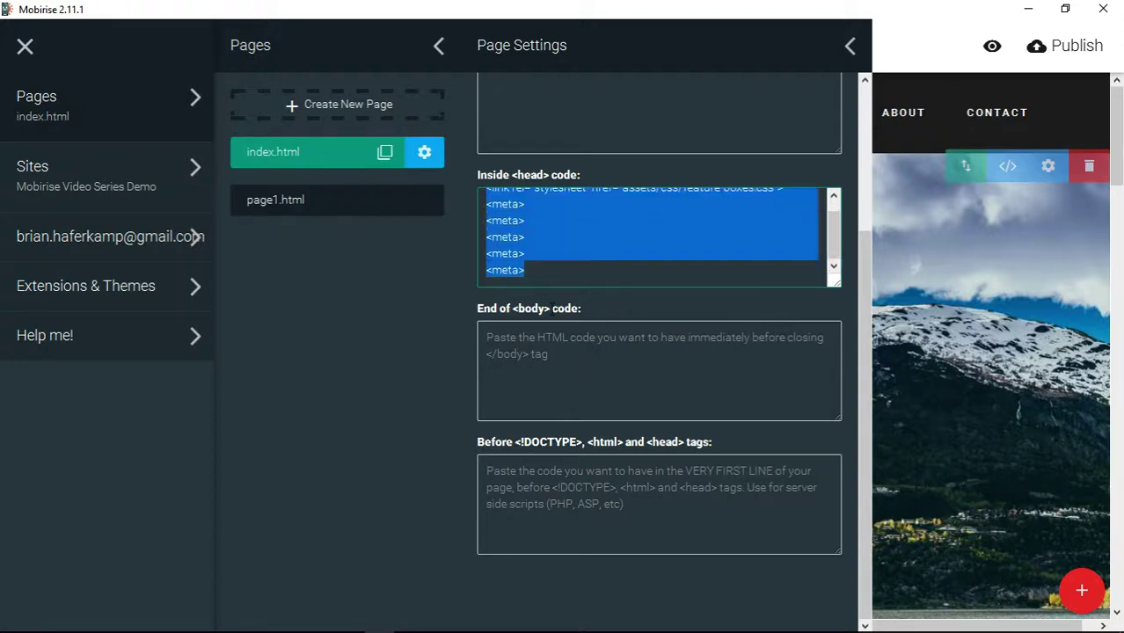
left_click(613, 275)
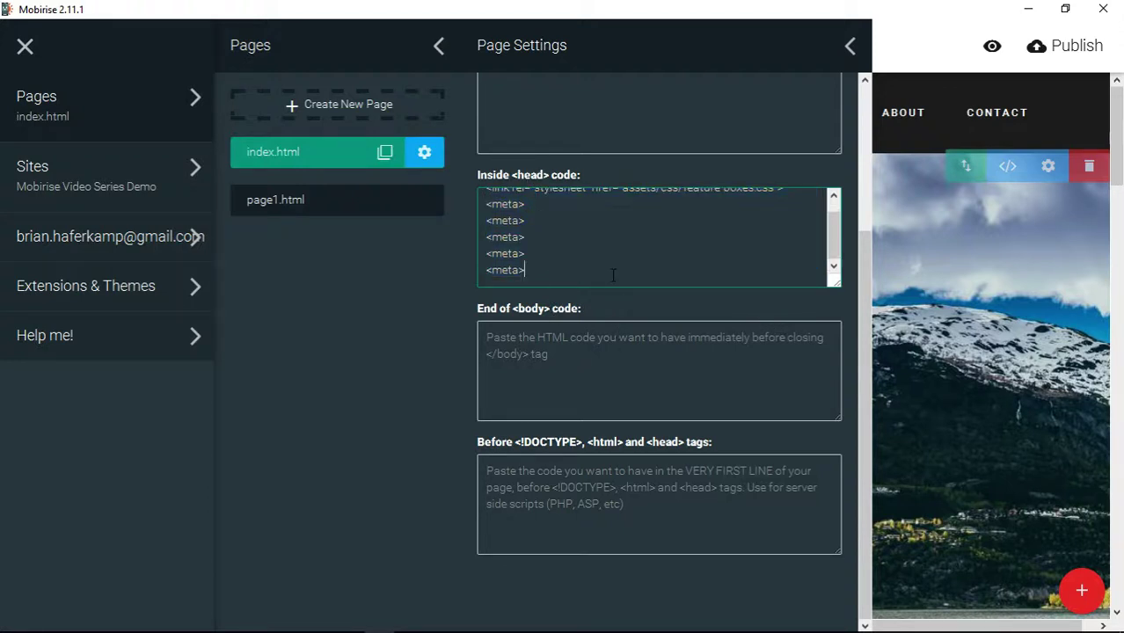
left_click(582, 362)
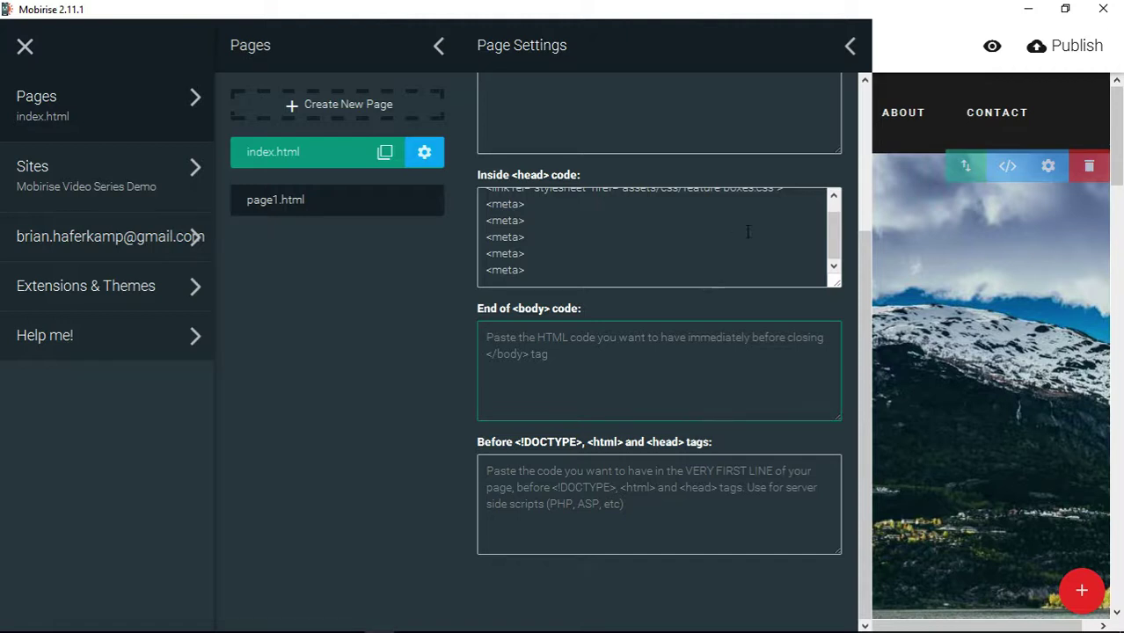
scroll(866, 279, "up", 3)
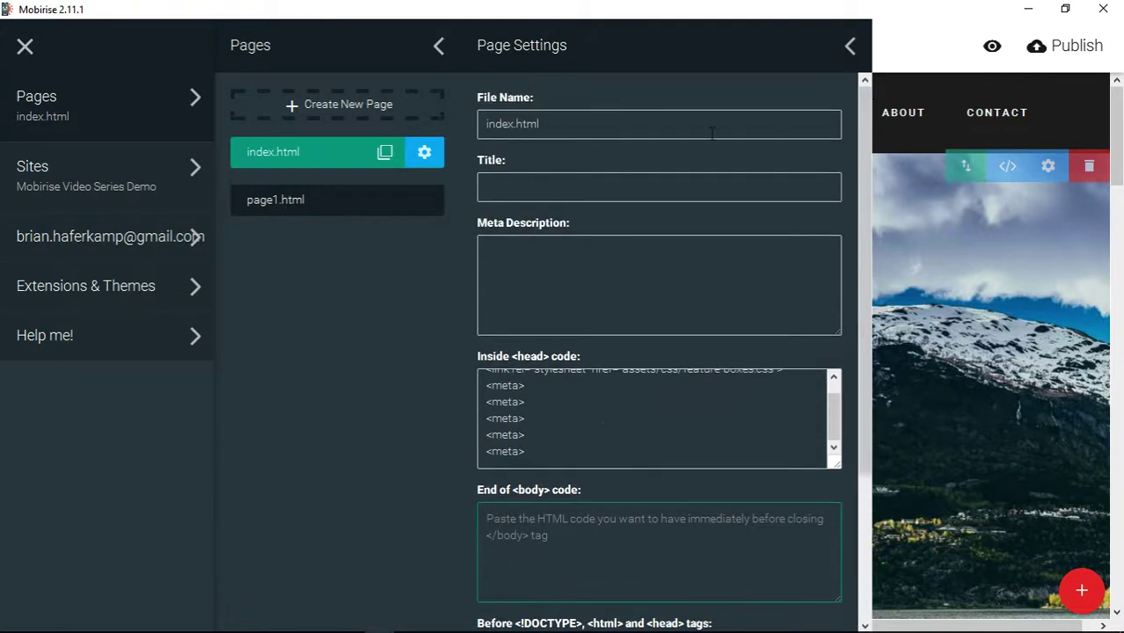
Open the Sites list and view Mobirise Video Series Demo's Google Analytics field, cancelling without changes
left_click(163, 184)
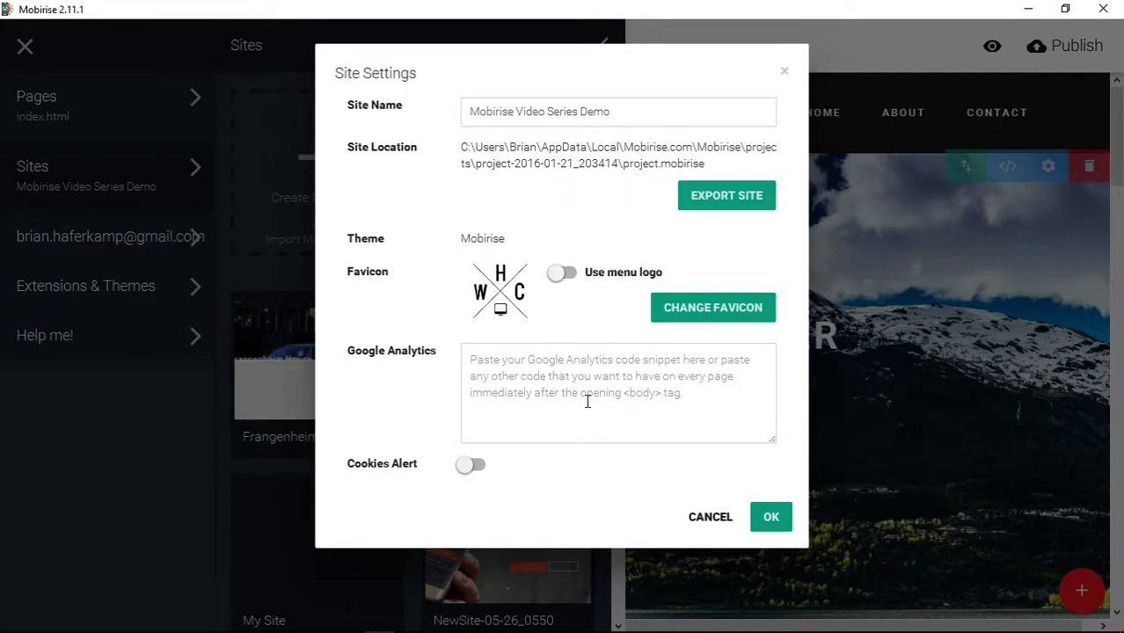
left_click(633, 400)
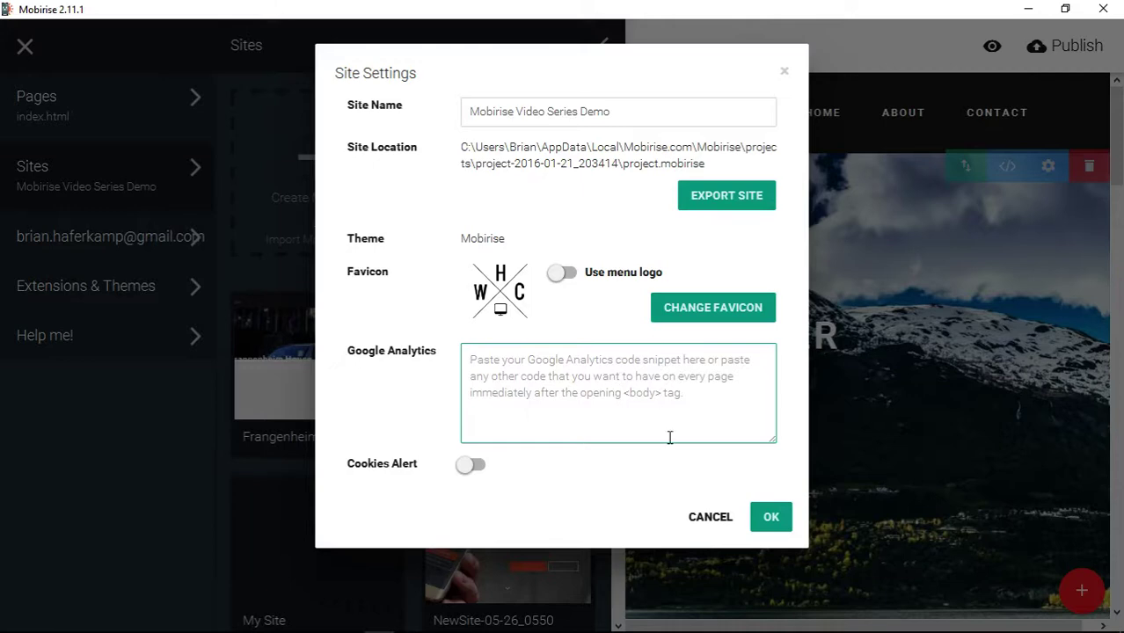
left_click(712, 518)
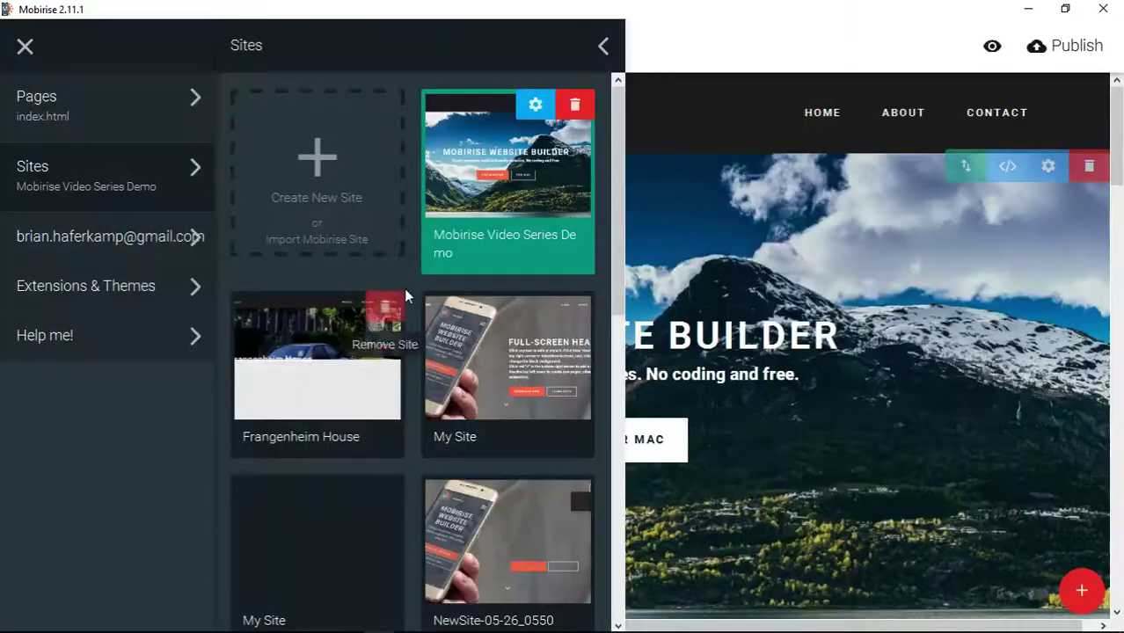
Close the Sites list and look over the index.html hero headline and subtitle
left_click(668, 54)
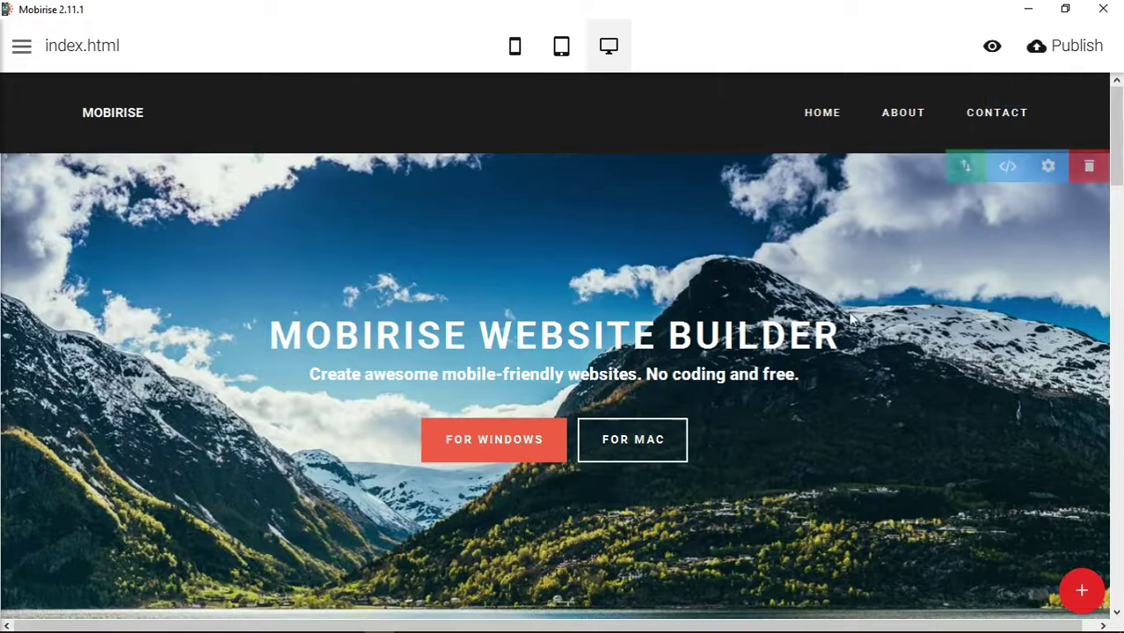
scroll(851, 316, "down", 5)
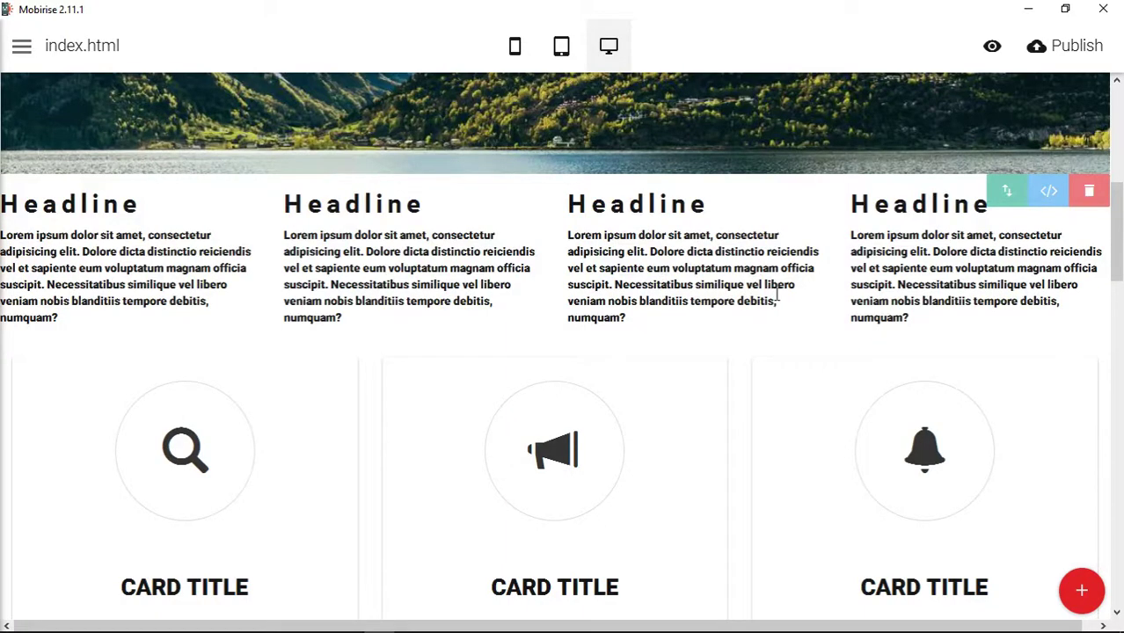
scroll(777, 297, "down", 9)
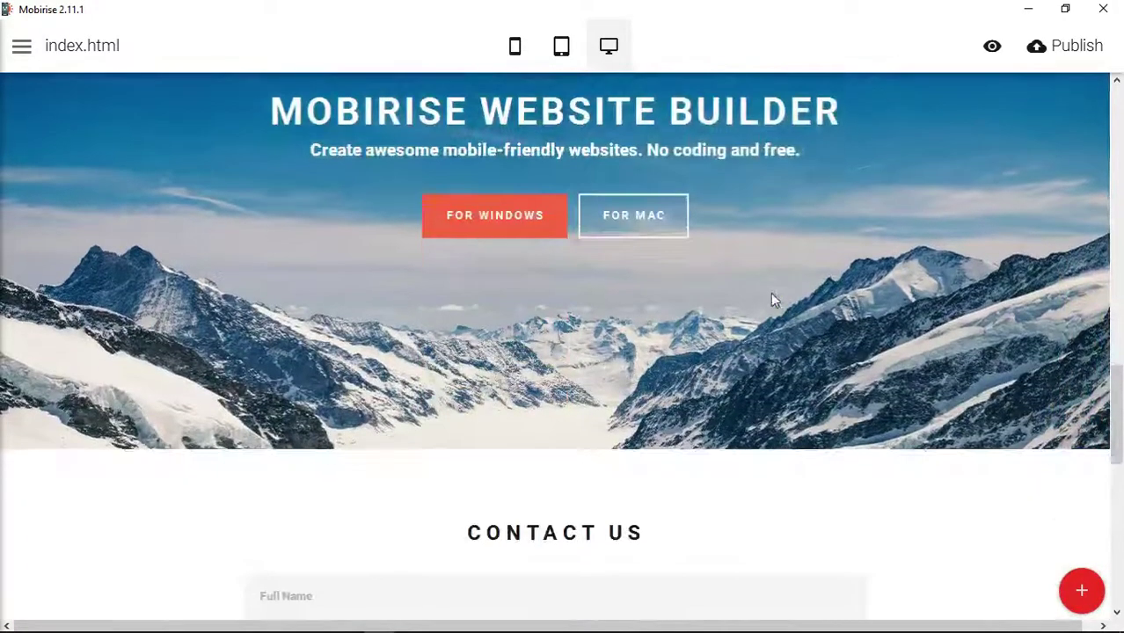
scroll(712, 292, "up", 2)
left_click(651, 282)
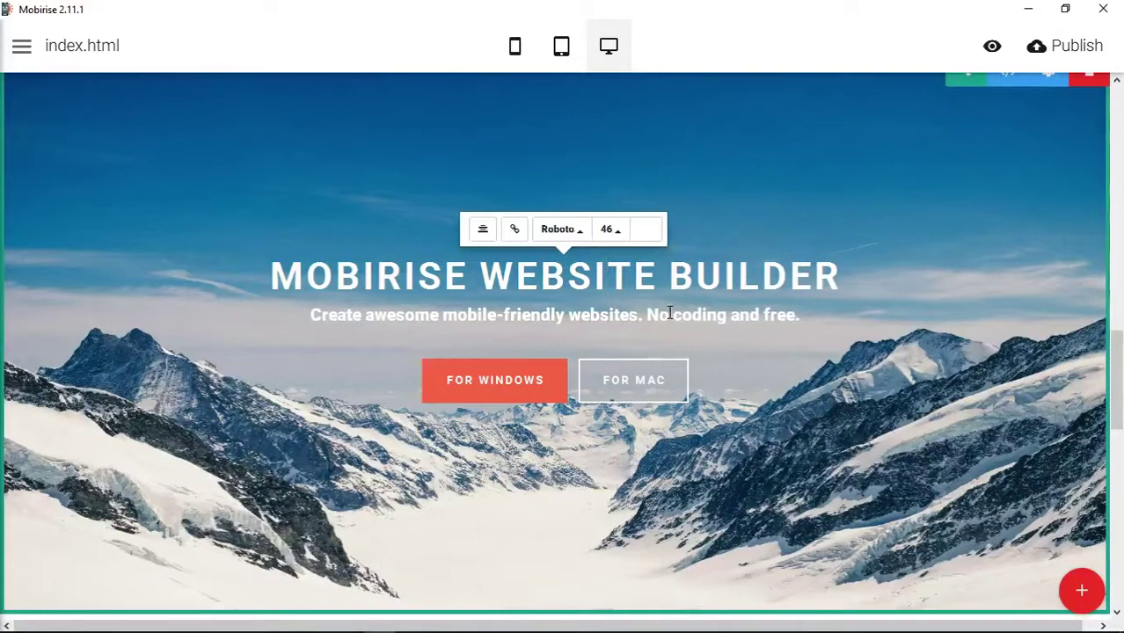
left_click_drag(516, 314, 727, 314)
left_click(750, 330)
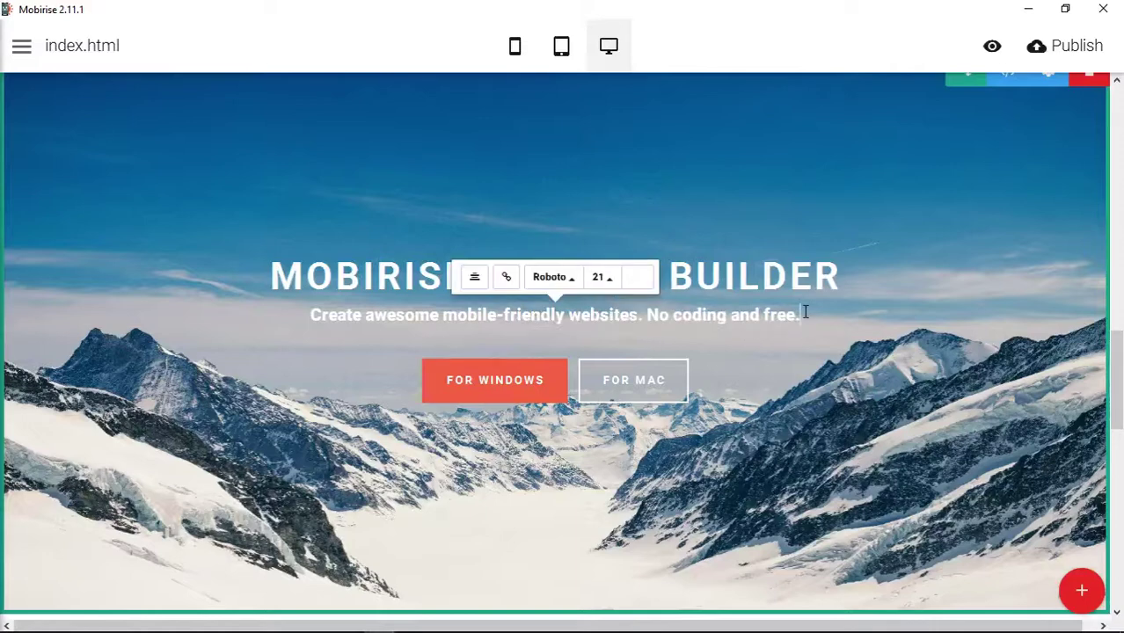
scroll(633, 380, "down", 6)
Drag an Article paragraph block from the Blocks library to just above CONTACT US
left_click(1081, 590)
scroll(1023, 453, "down", 10)
scroll(1022, 441, "down", 1)
scroll(1022, 444, "up", 2)
scroll(1020, 444, "down", 2)
left_click_drag(1001, 368, 587, 147)
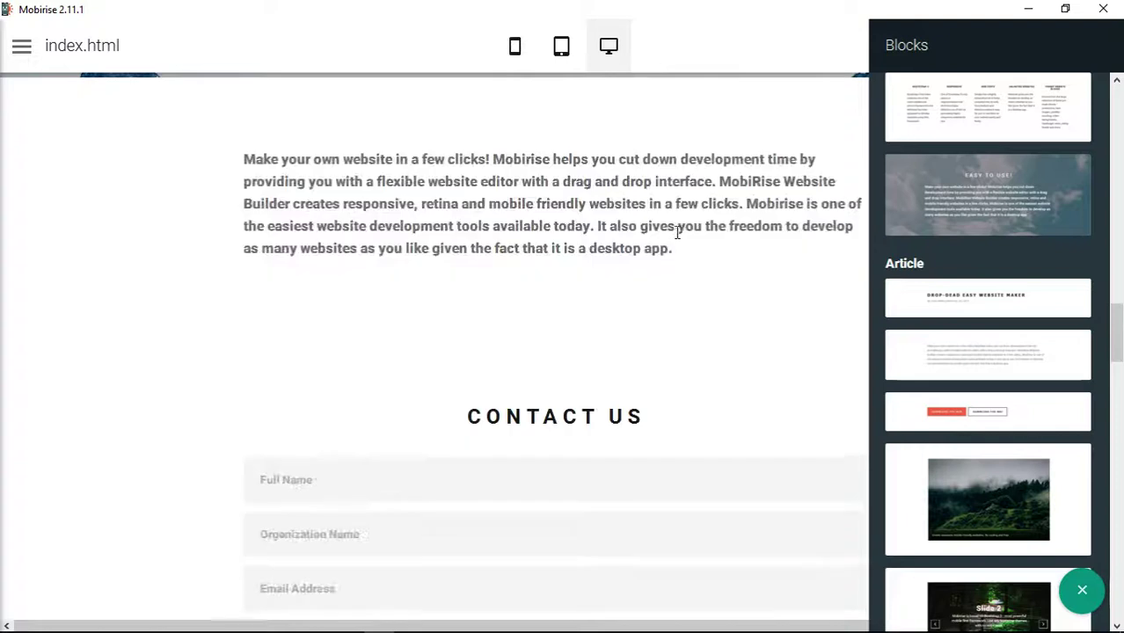
left_click(586, 239)
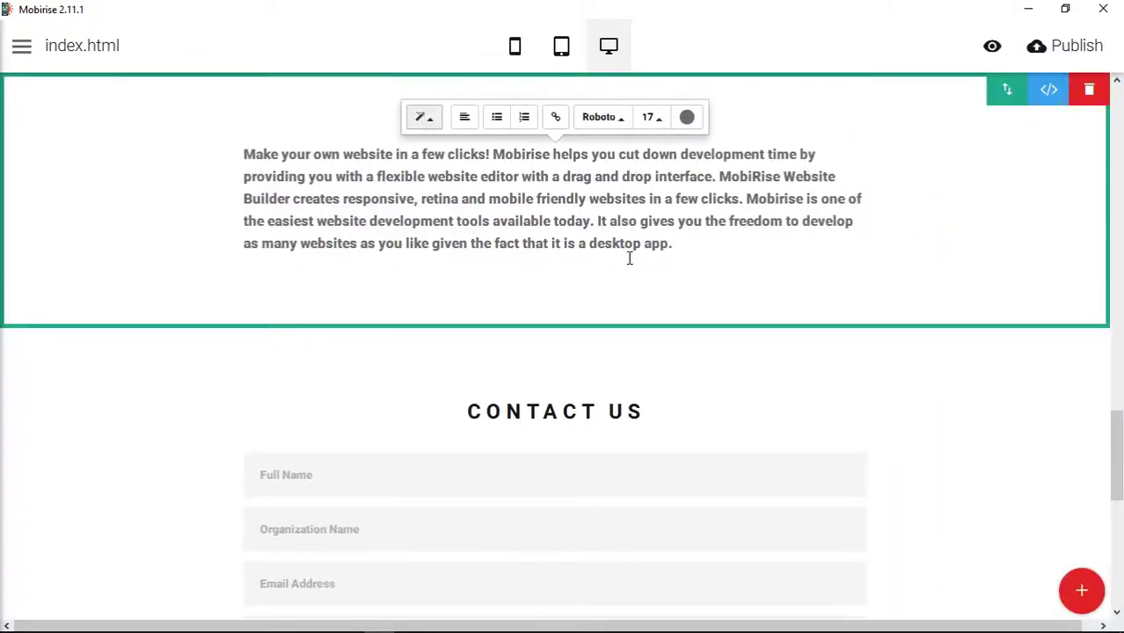
left_click_drag(679, 243, 244, 152)
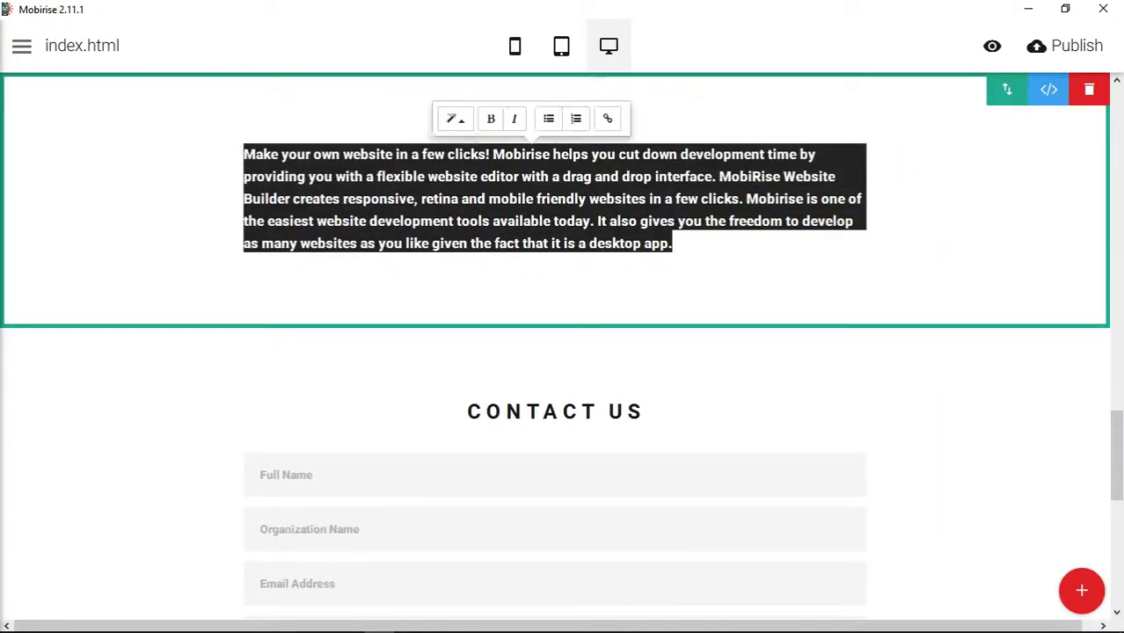
left_click(471, 123)
scroll(494, 151, "up", 3)
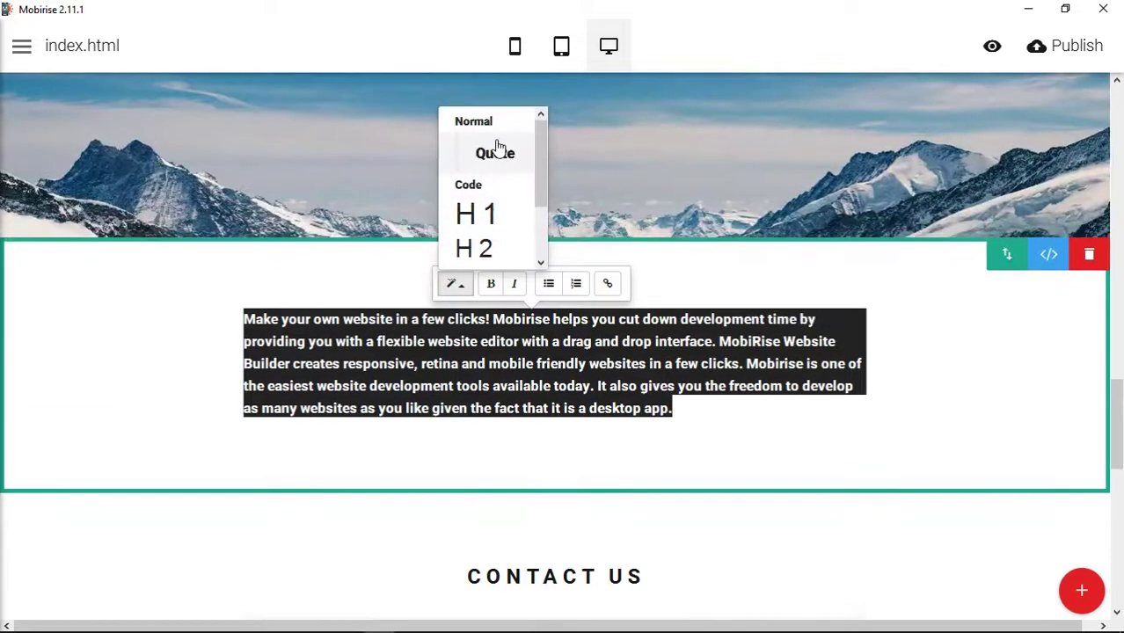
scroll(534, 186, "down", 3)
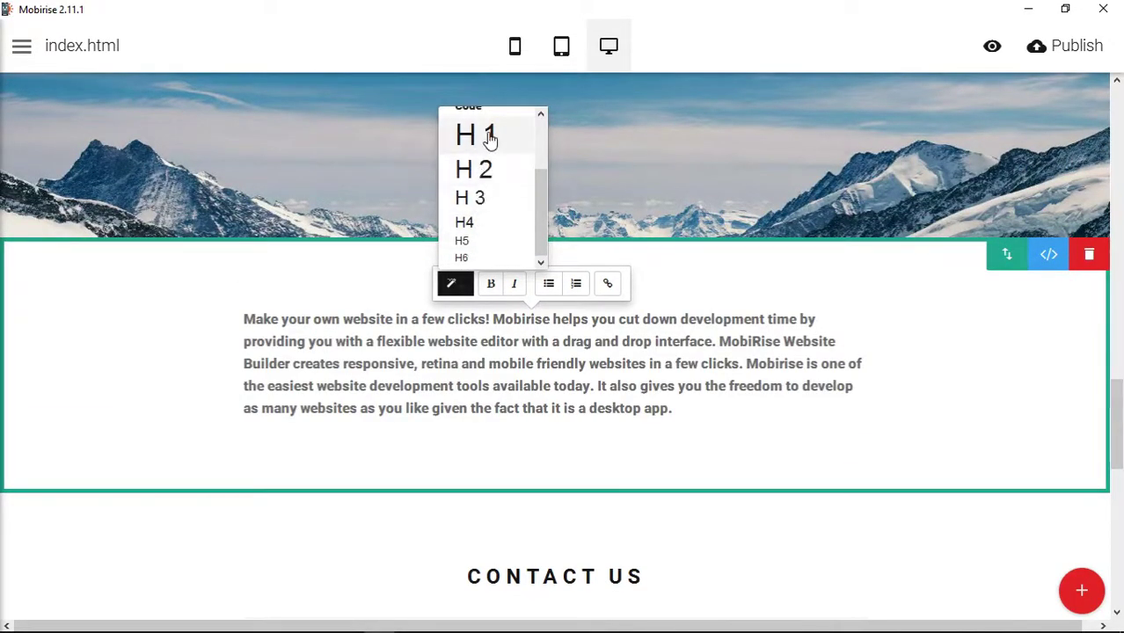
left_click(489, 138)
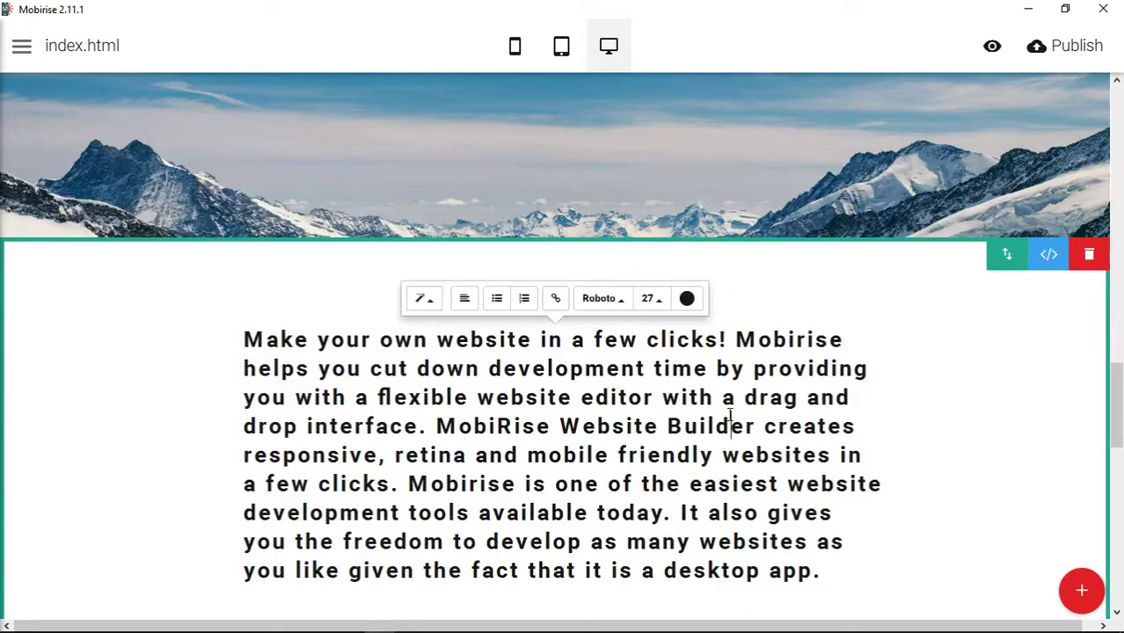
left_click(905, 426)
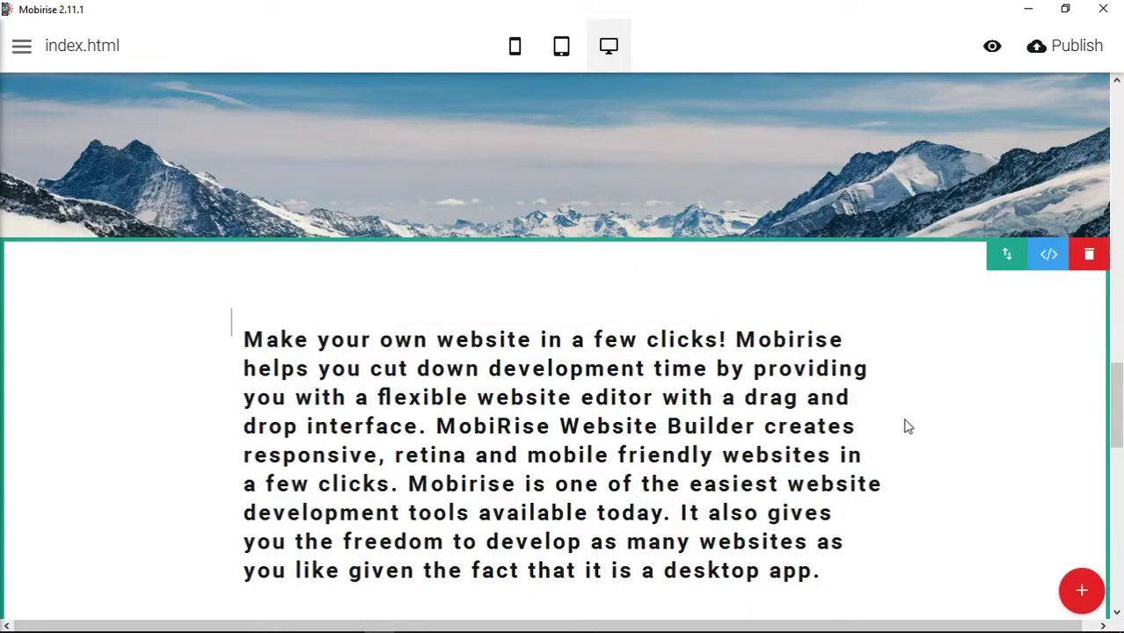
left_click(578, 387)
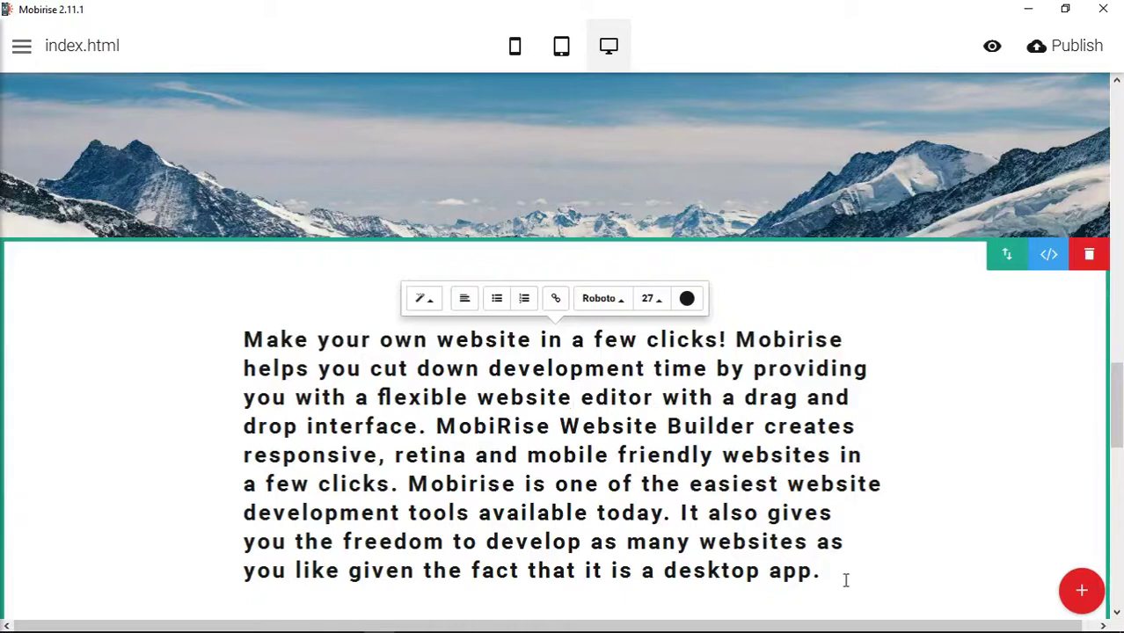
left_click_drag(845, 580, 268, 309)
left_click(421, 301)
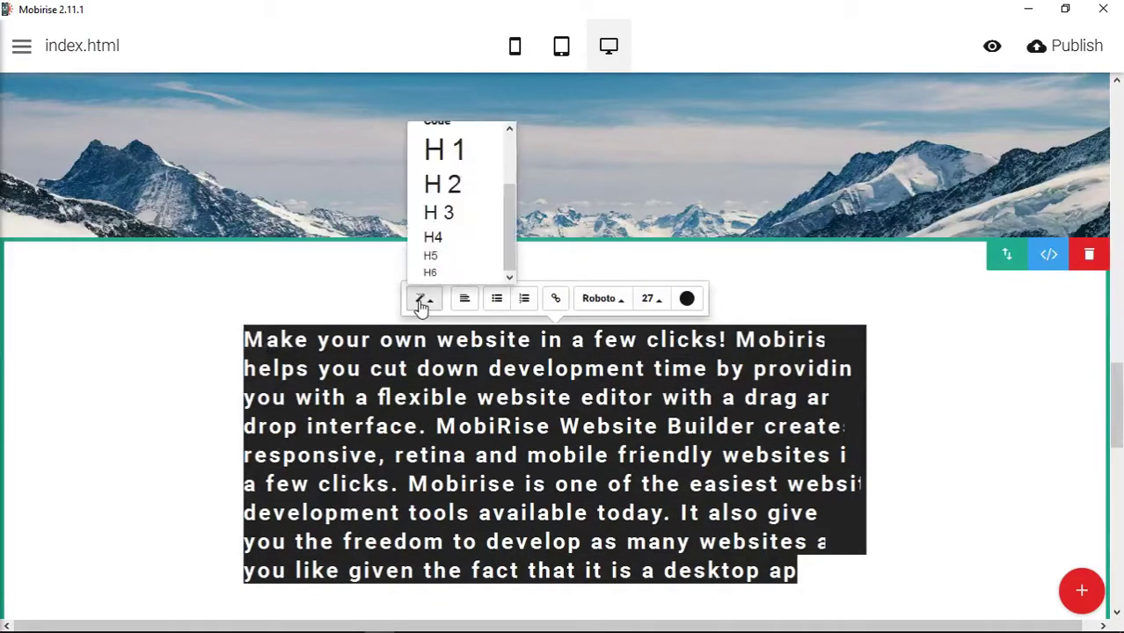
left_click_drag(501, 244, 479, 155)
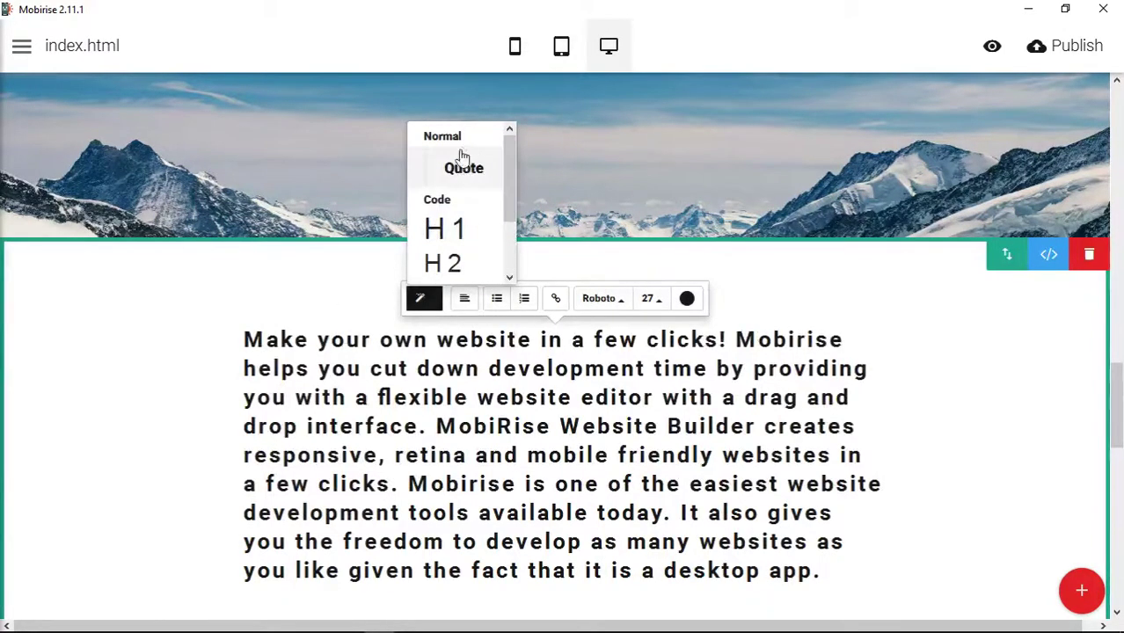
left_click(459, 146)
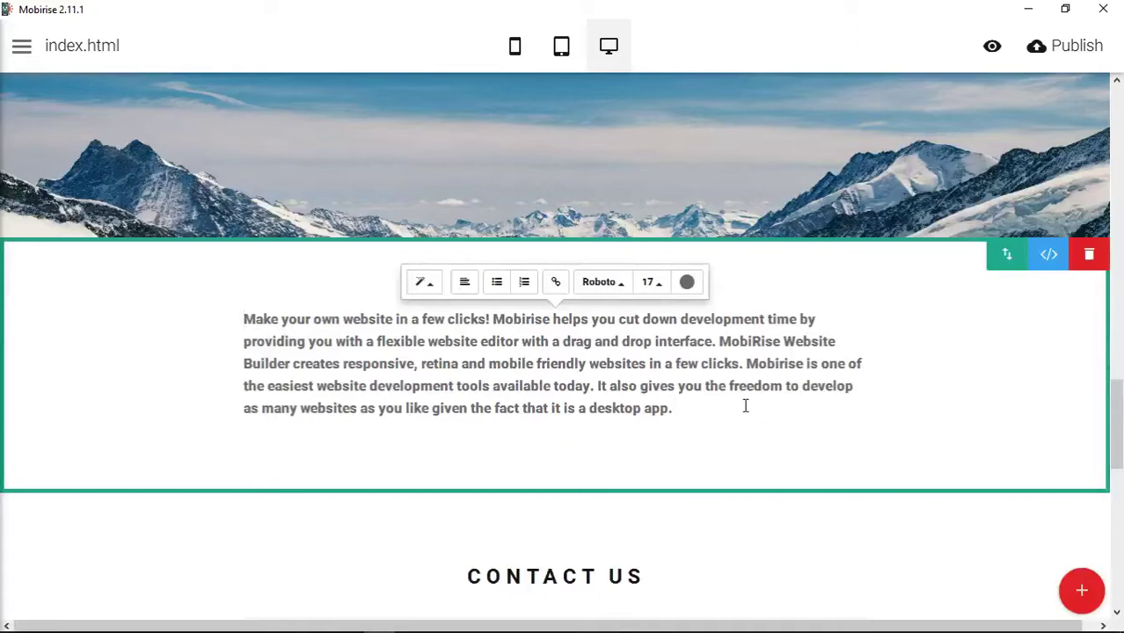
Check the CONTACT US block's code, briefly minimise Mobirise, then start publishing the site
left_click(1046, 513)
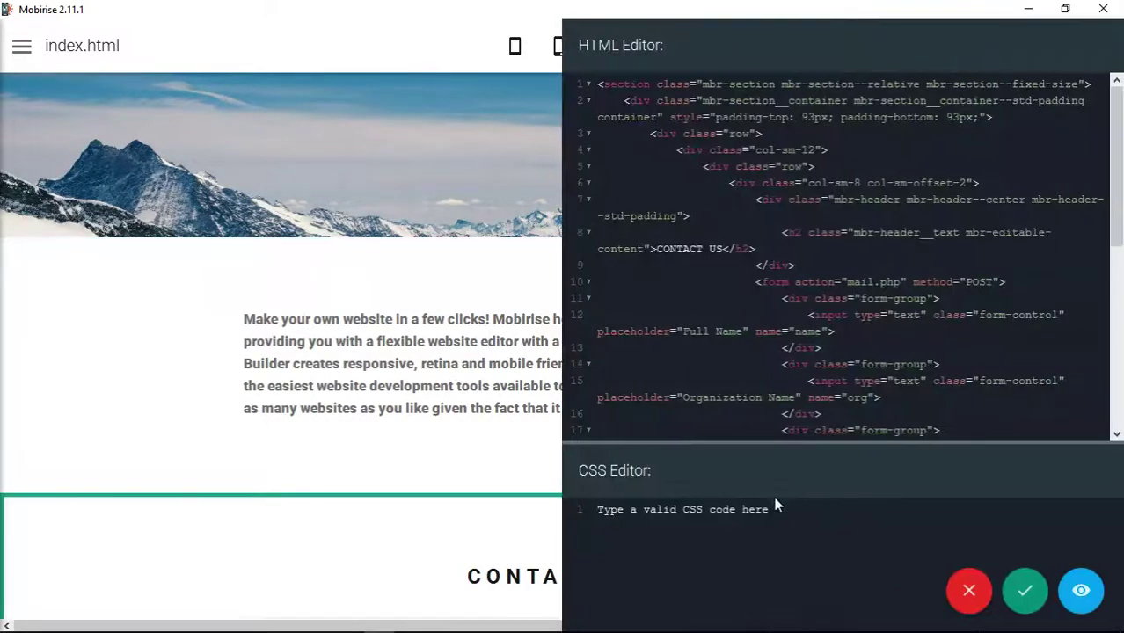
left_click(1017, 594)
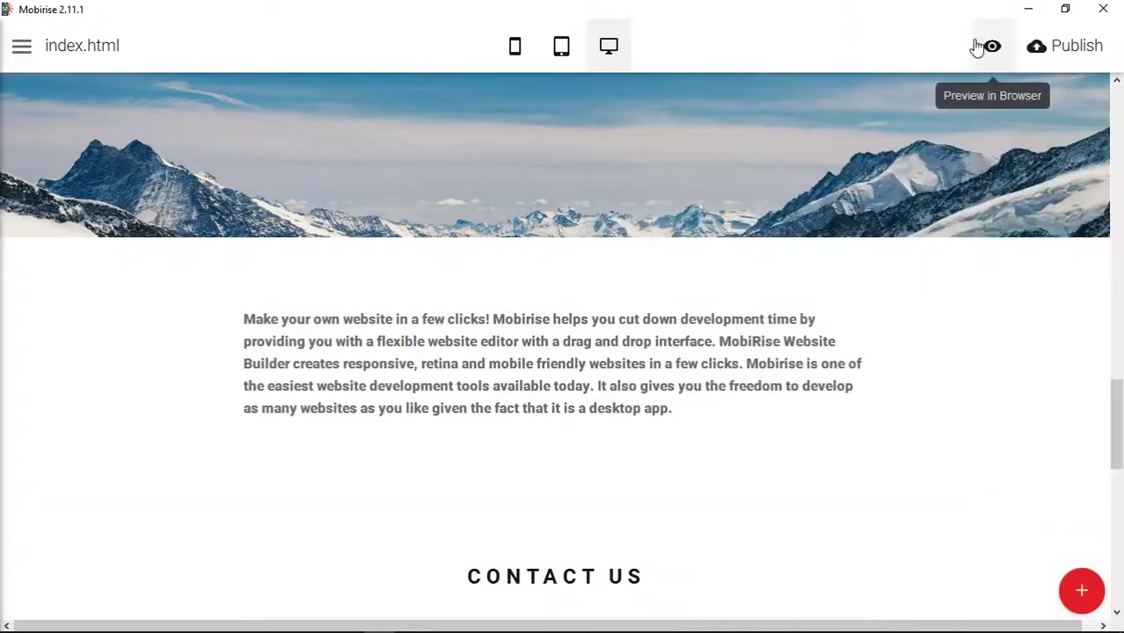
left_click(1034, 14)
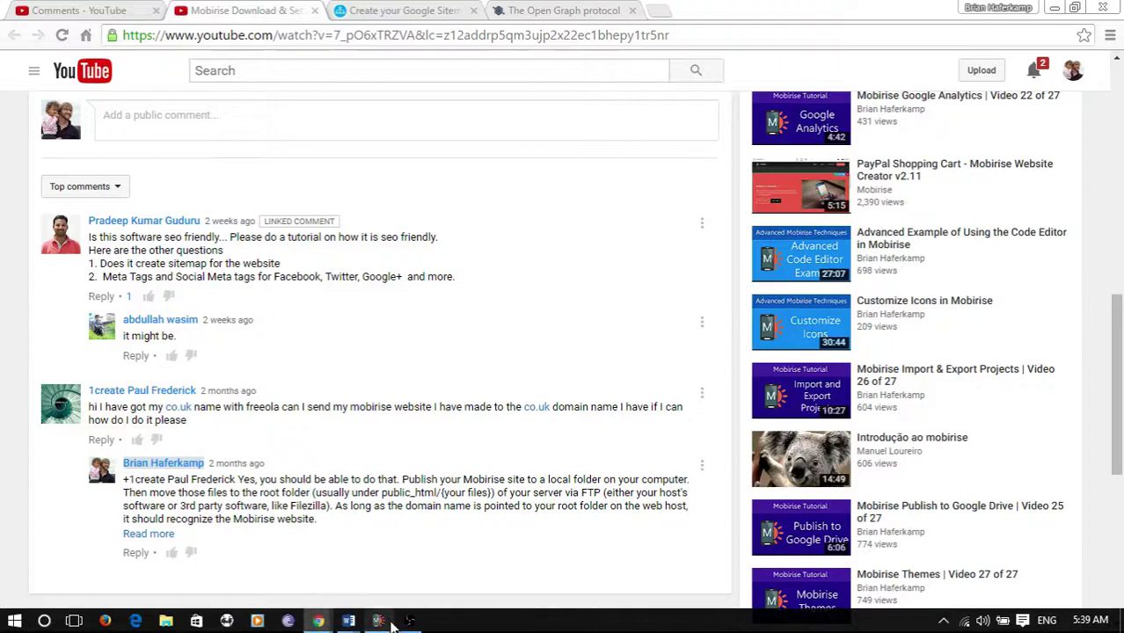
left_click(378, 626)
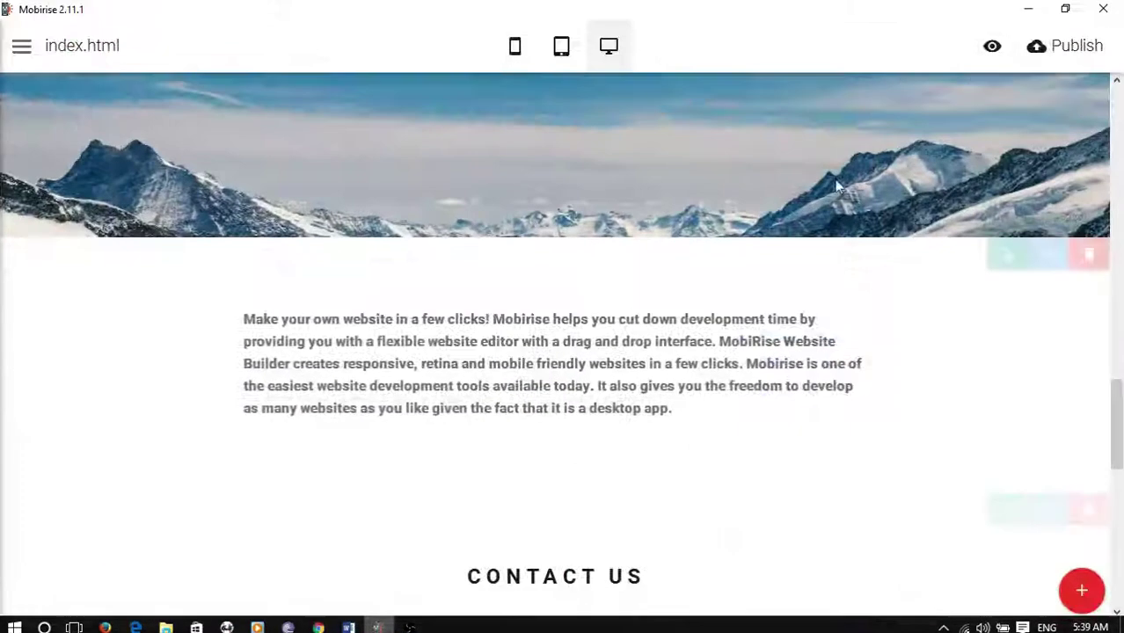
left_click(1066, 48)
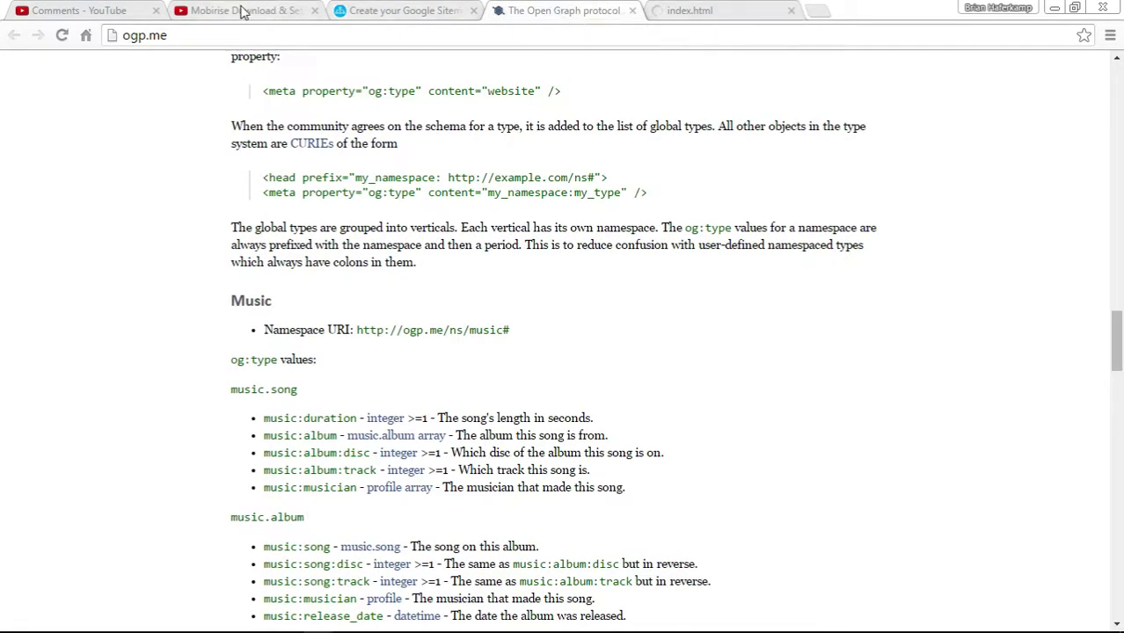
Reread the YouTube commenter's meta-tag question, then return to the XML-Sitemaps.com generator page
left_click(242, 11)
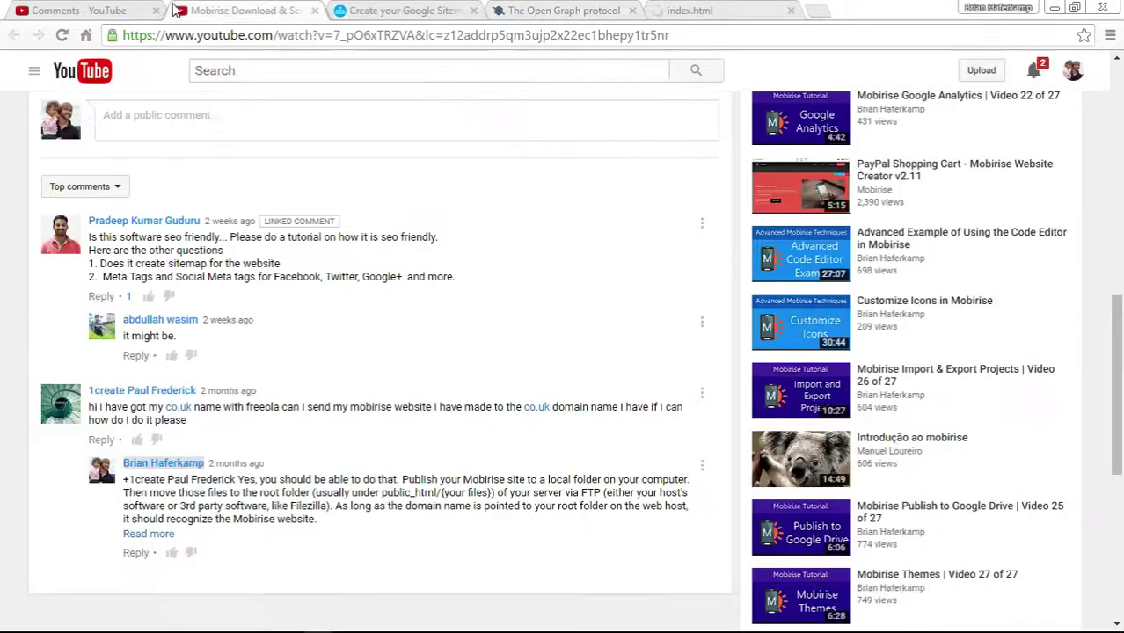
mouse_move(102, 277)
left_mouse_down()
mouse_move(246, 278)
mouse_move(118, 264)
left_mouse_up()
left_click(387, 10)
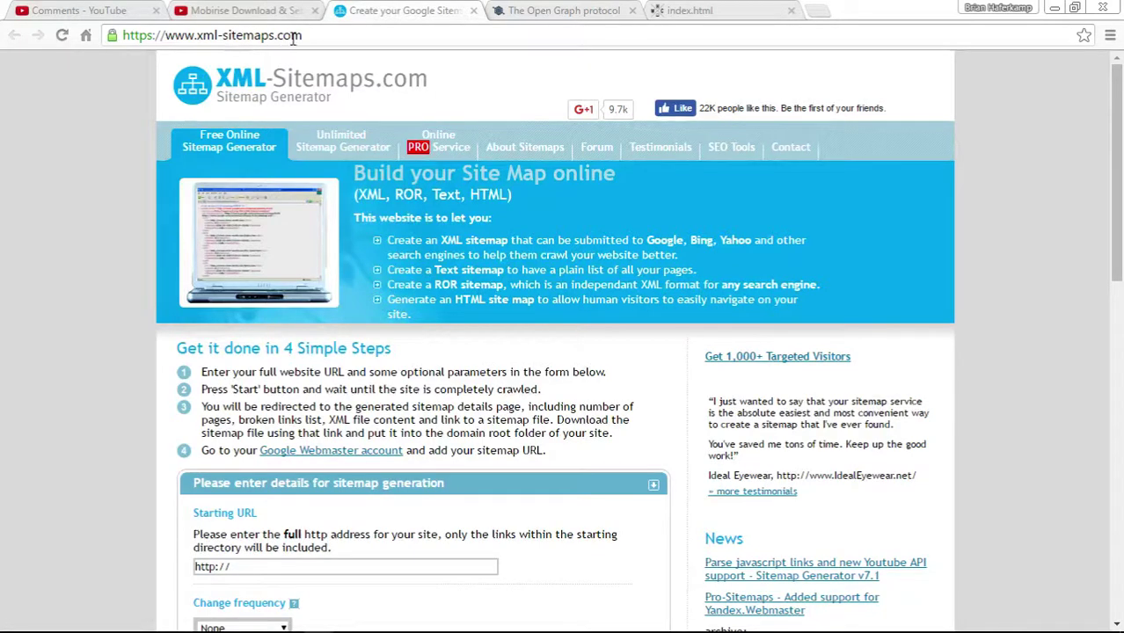
scroll(1016, 308, "down", 3)
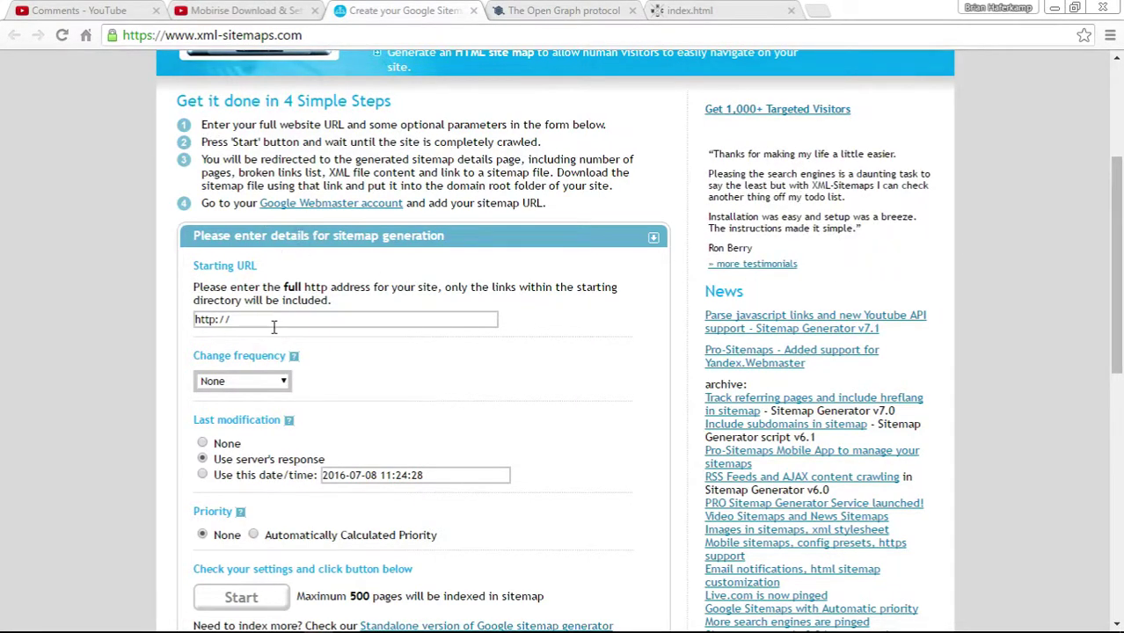
Review the sitemap form's Change frequency choices, leaving it at None
scroll(291, 326, "down", 2)
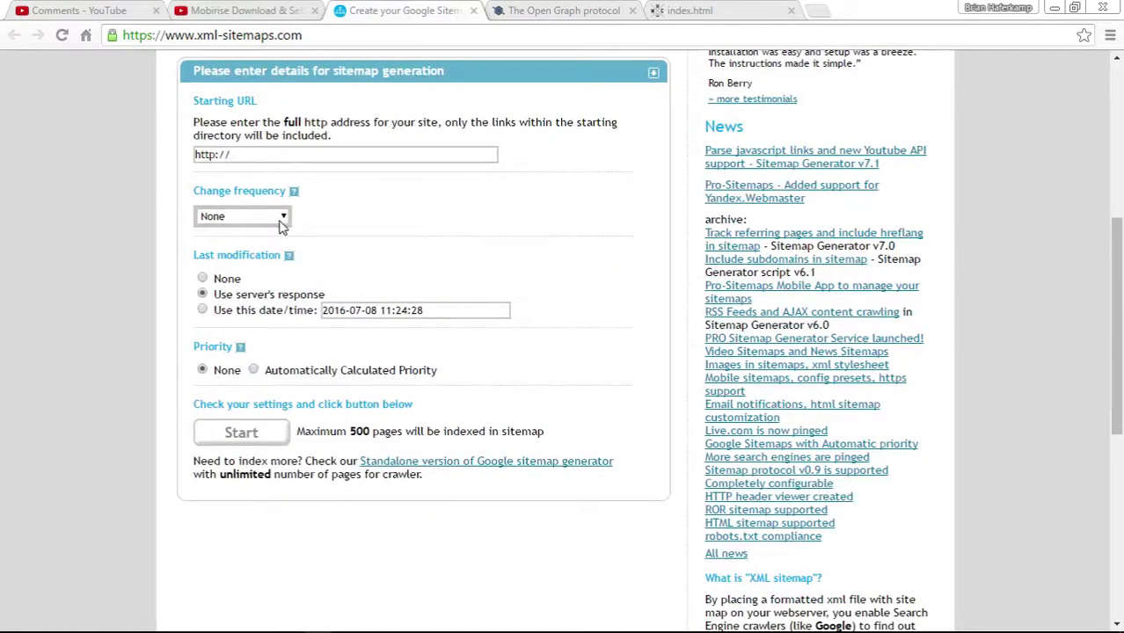
left_click(281, 219)
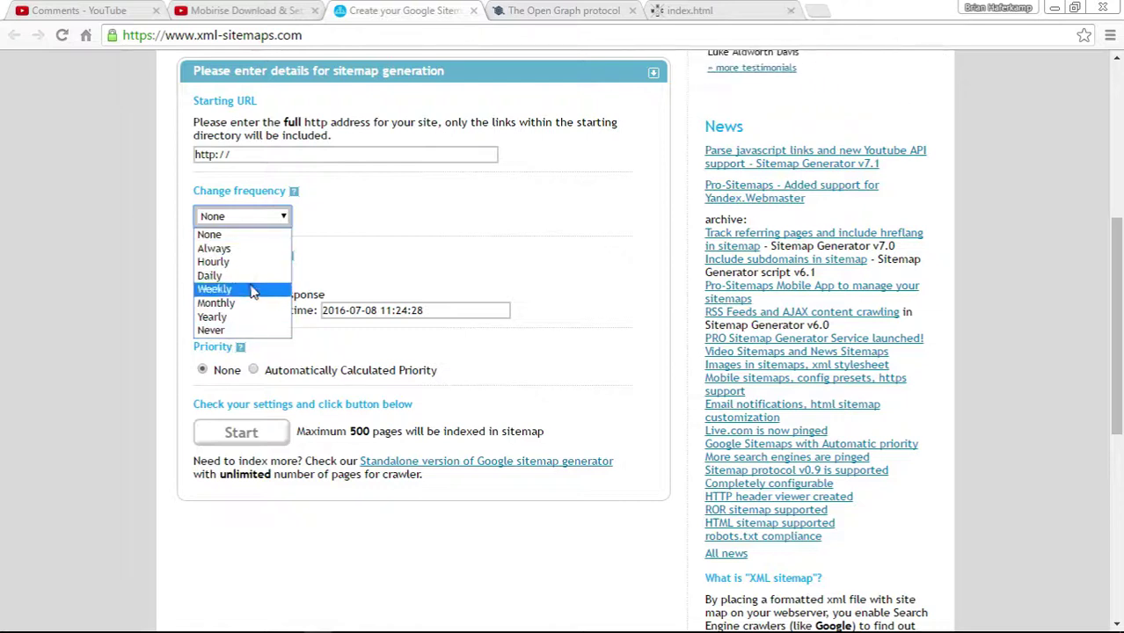
left_click(475, 229)
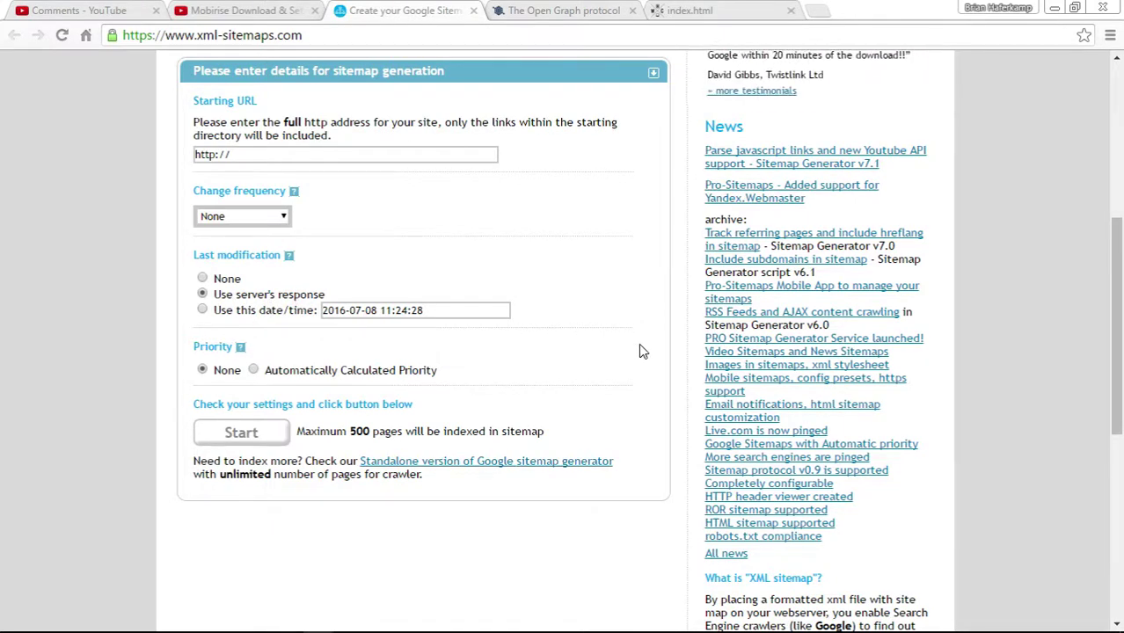
scroll(686, 358, "down", 1)
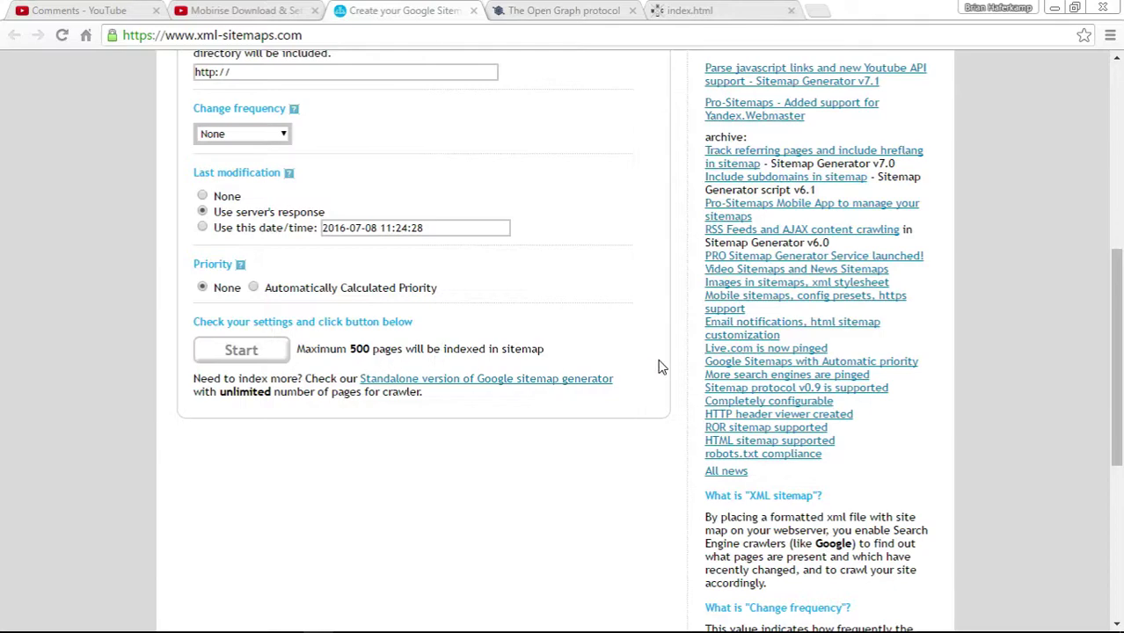
scroll(661, 368, "up", 6)
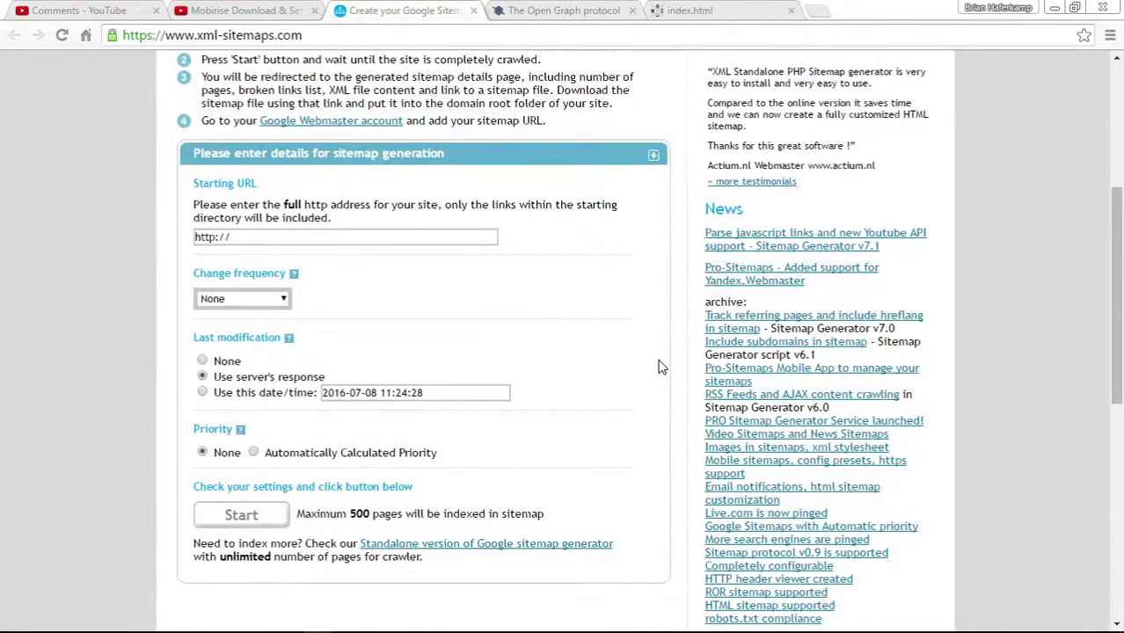
scroll(650, 378, "down", 1)
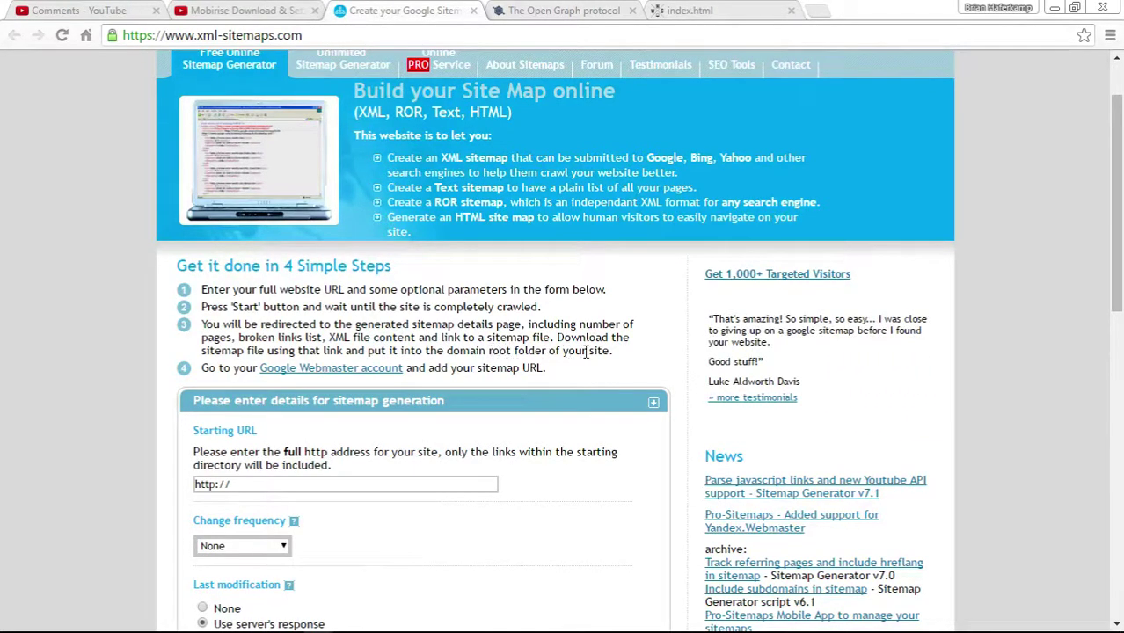
Minimise Chrome and Mobirise and open the Mobirise External CSS Example desktop folder
left_click(1054, 8)
left_click(1025, 8)
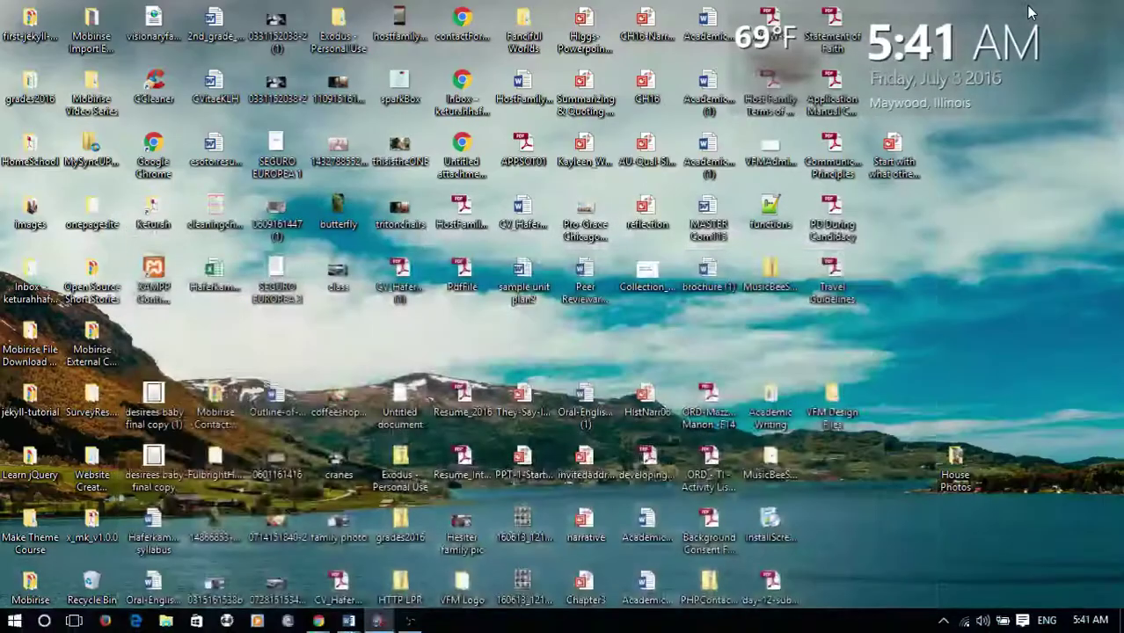
double_click(91, 347)
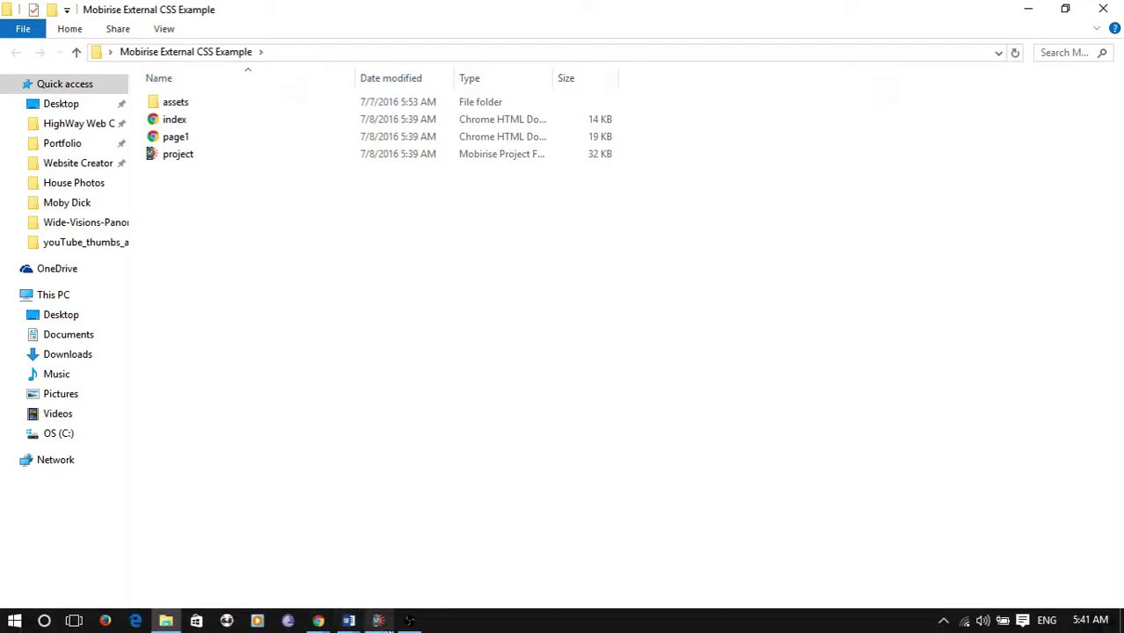
Return to the XML-Sitemaps.com generator browser window from the taskbar
mouse_move(385, 624)
mouse_move(318, 621)
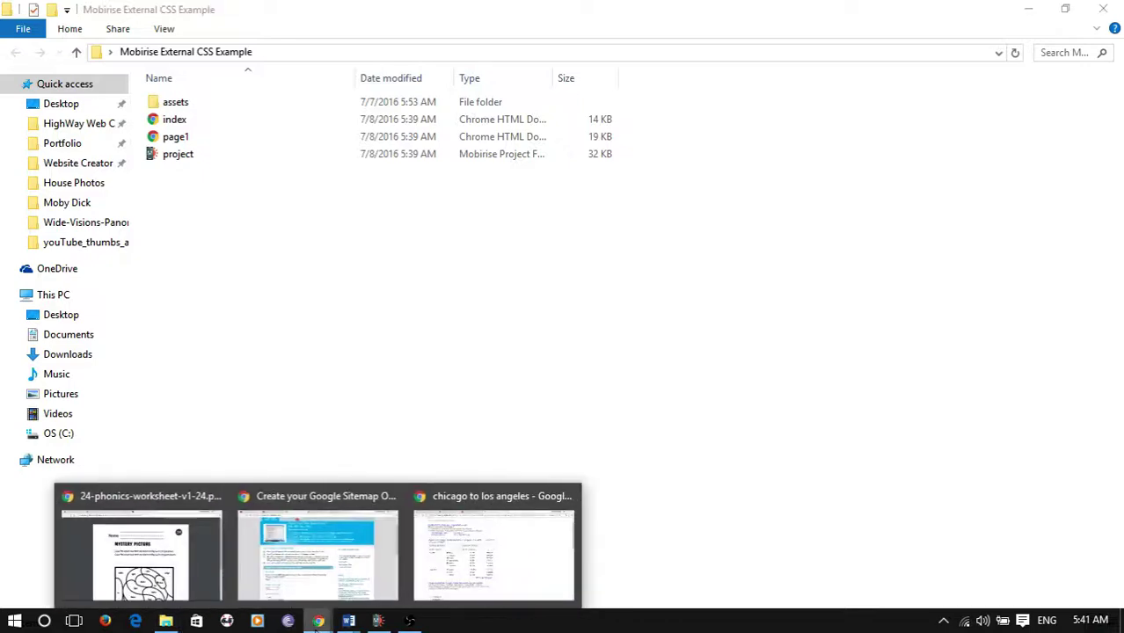
mouse_move(454, 576)
left_click(318, 556)
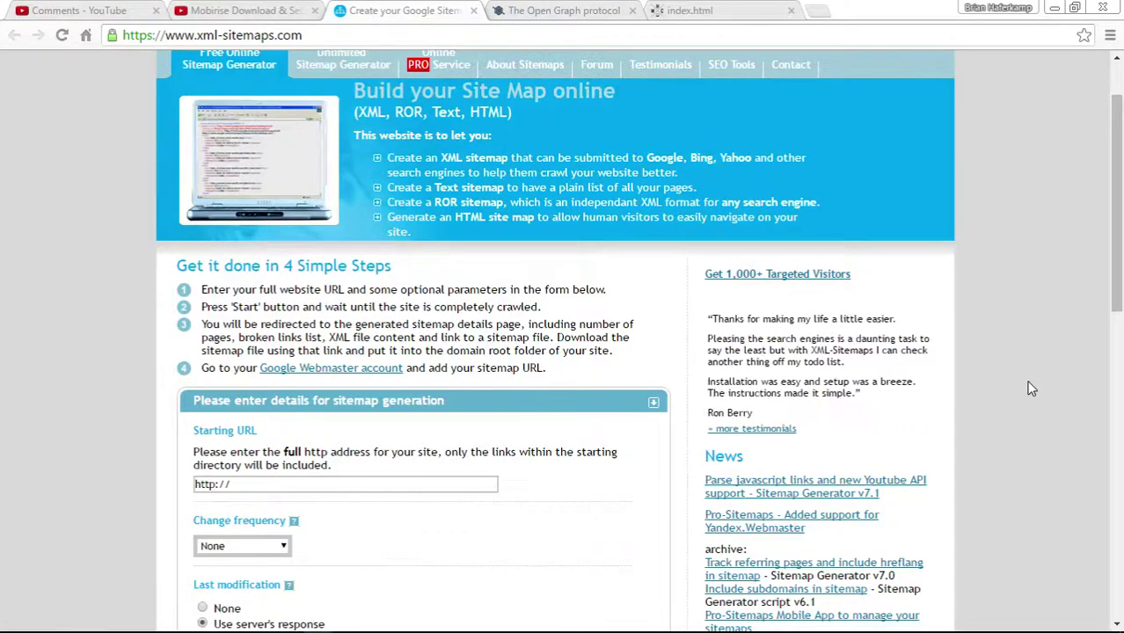
Switch to the published index.html tab and open the context menu on its hero image
scroll(1029, 387, "down", 2)
scroll(1028, 387, "up", 3)
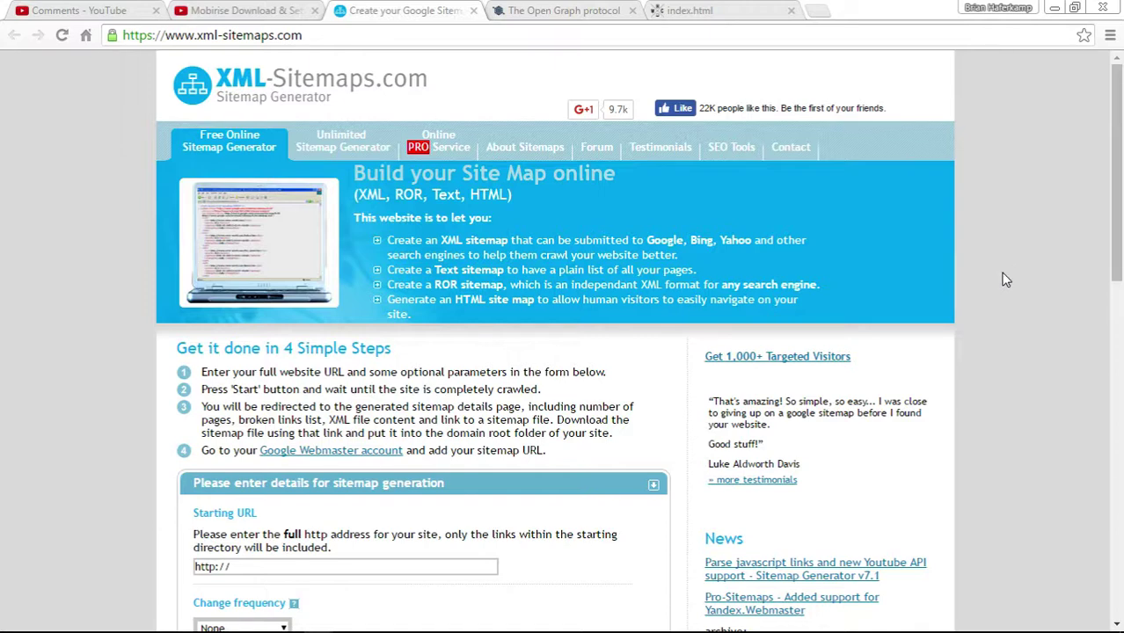
left_click(594, 9)
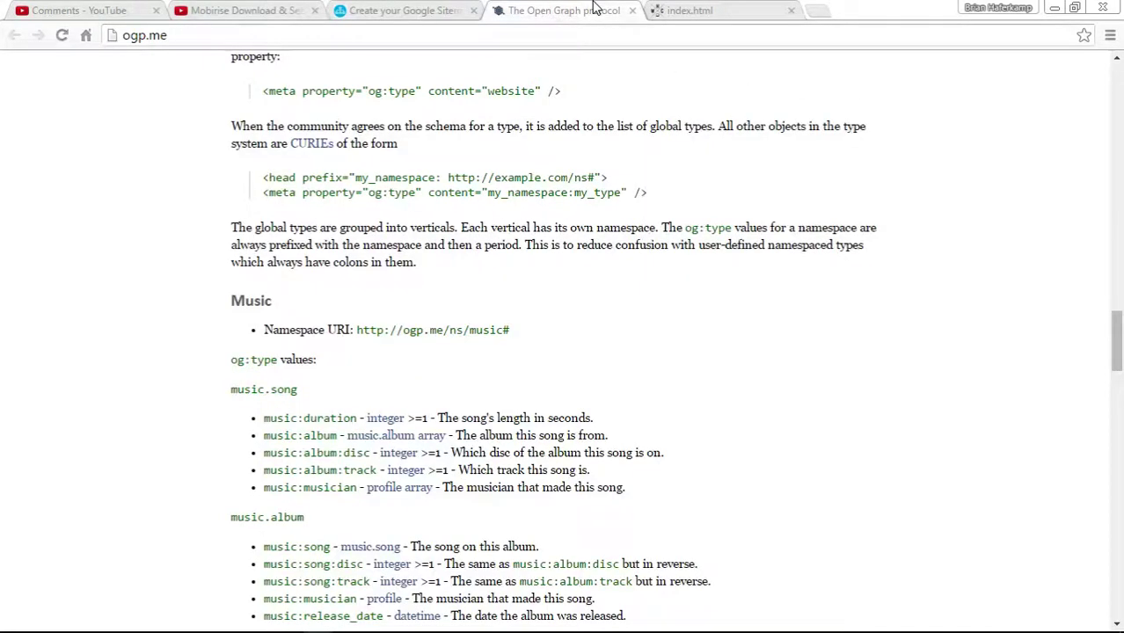
left_click(703, 11)
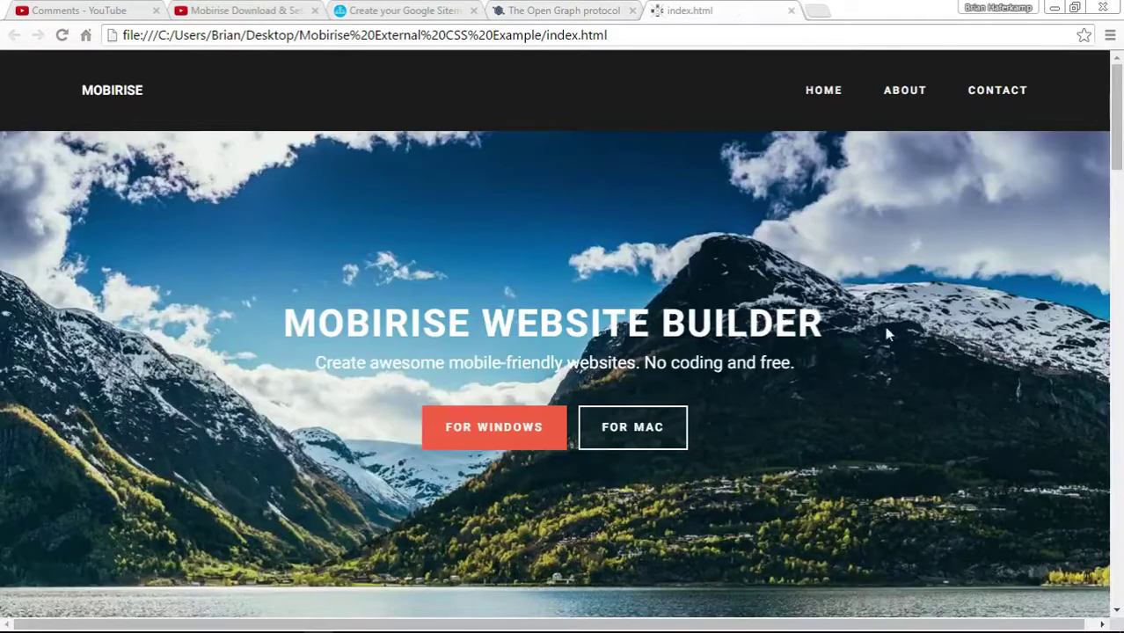
scroll(885, 330, "down", 15)
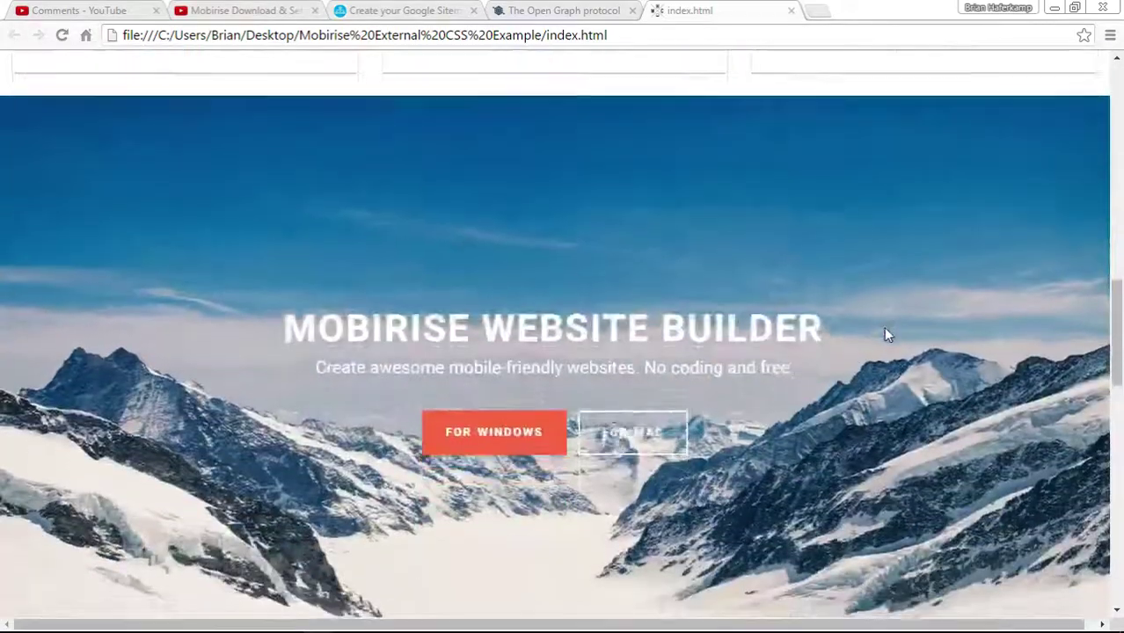
scroll(885, 332, "down", 5)
scroll(886, 334, "up", 10)
scroll(885, 333, "up", 8)
right_click(789, 247)
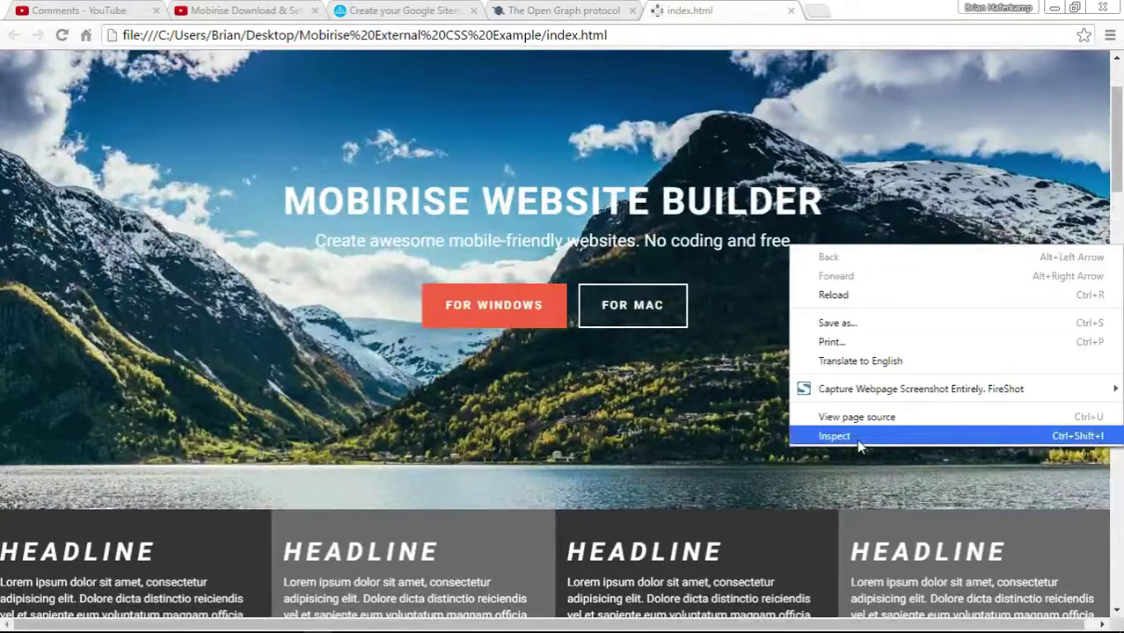
View the page source of index.html and highlight its head section
left_click(868, 418)
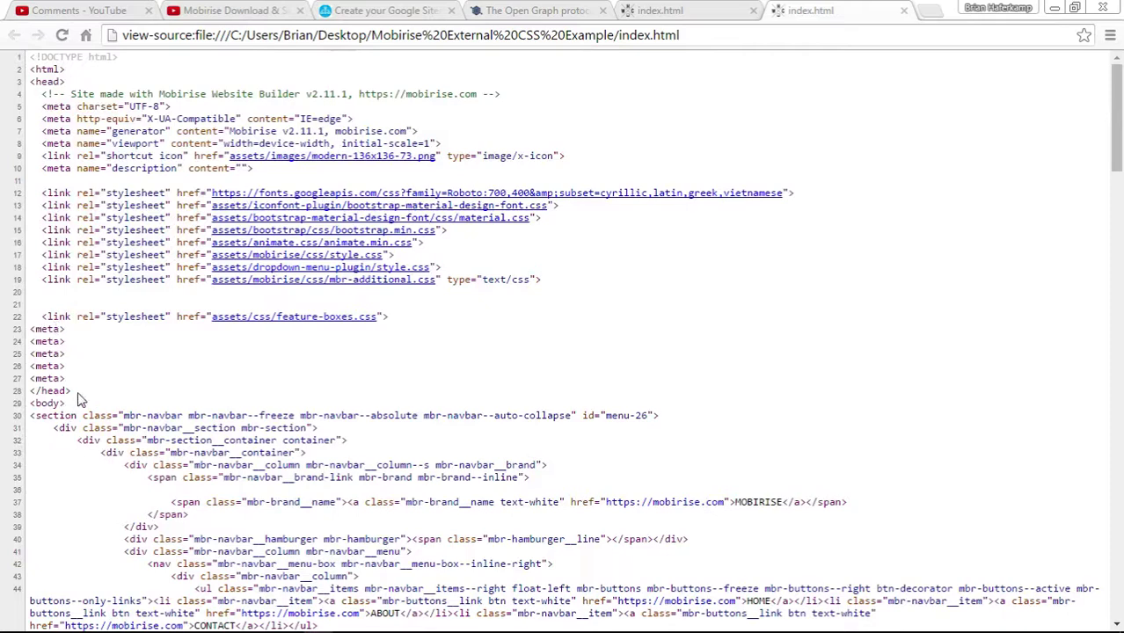
left_click_drag(74, 397, 12, 88)
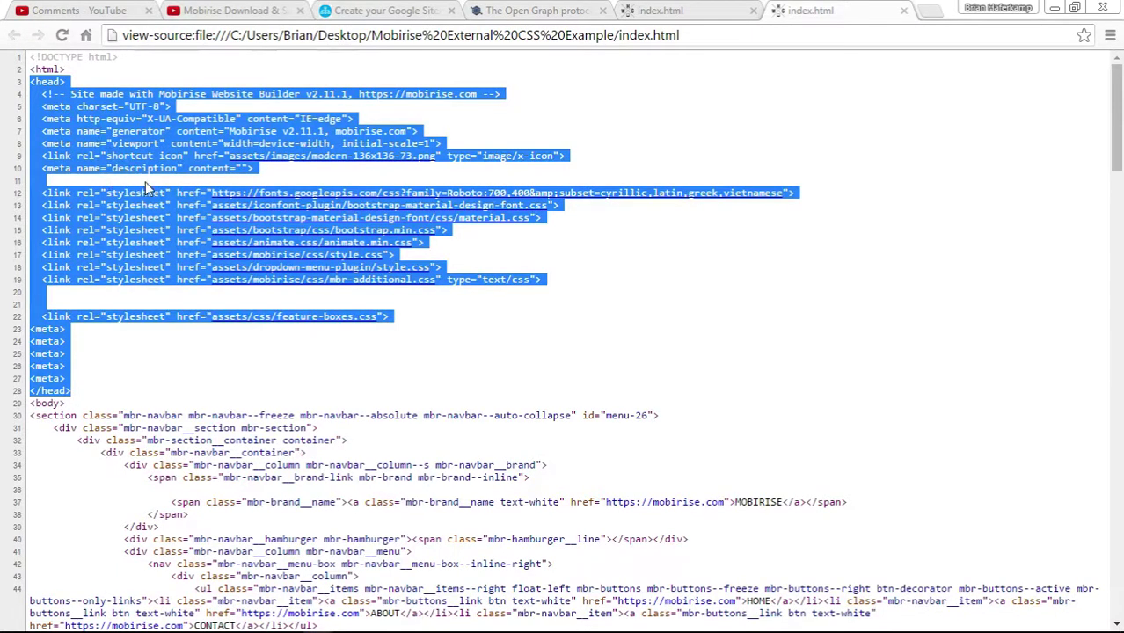
left_click(359, 175)
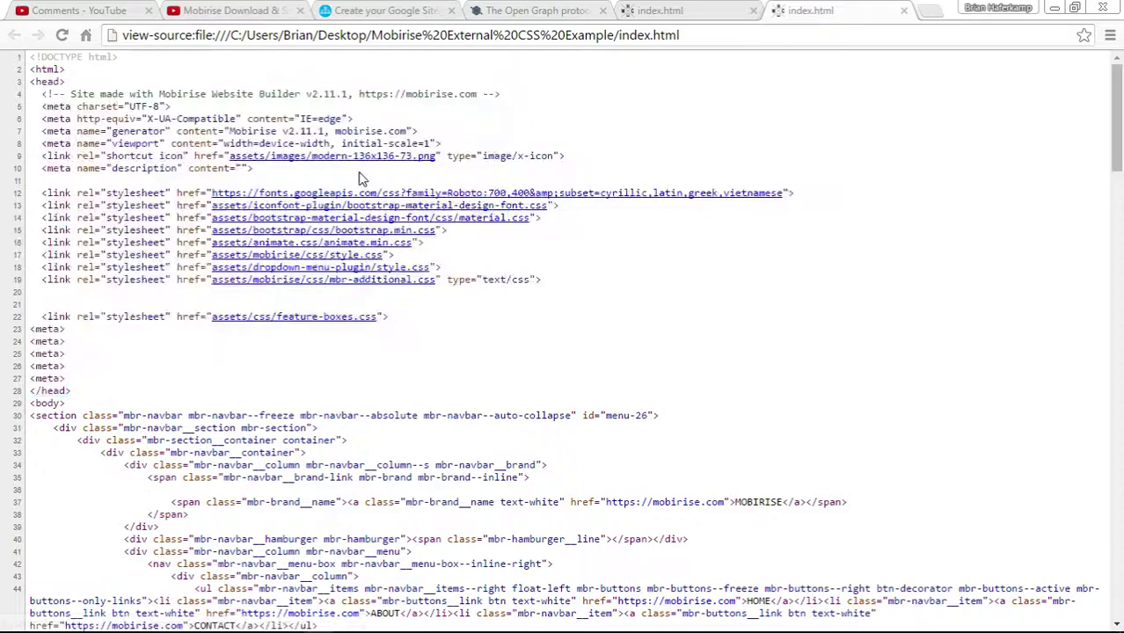
Point out the shortcut icon link on line 9, then the feature-boxes link and five empty meta tags
left_click_drag(124, 161, 229, 158)
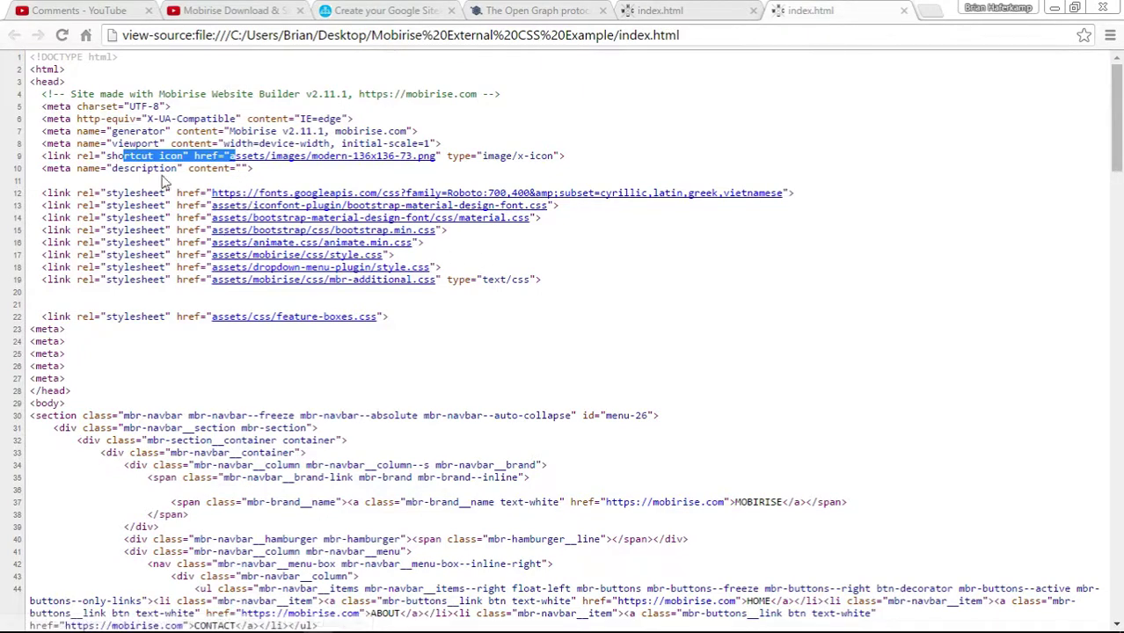
left_click(240, 170)
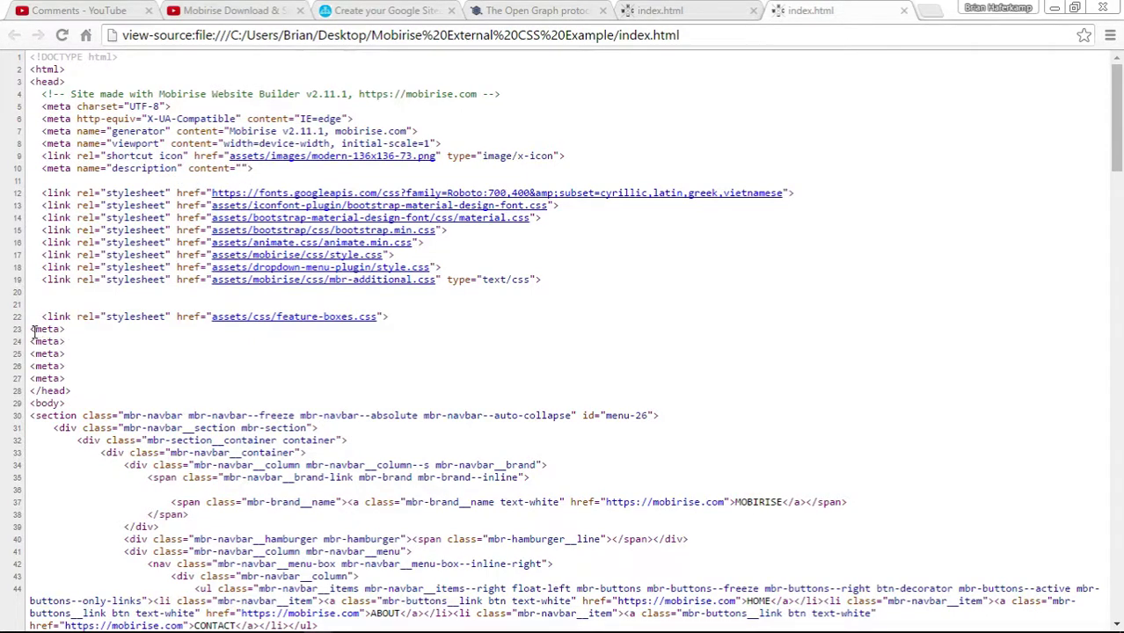
left_click_drag(32, 330, 85, 379)
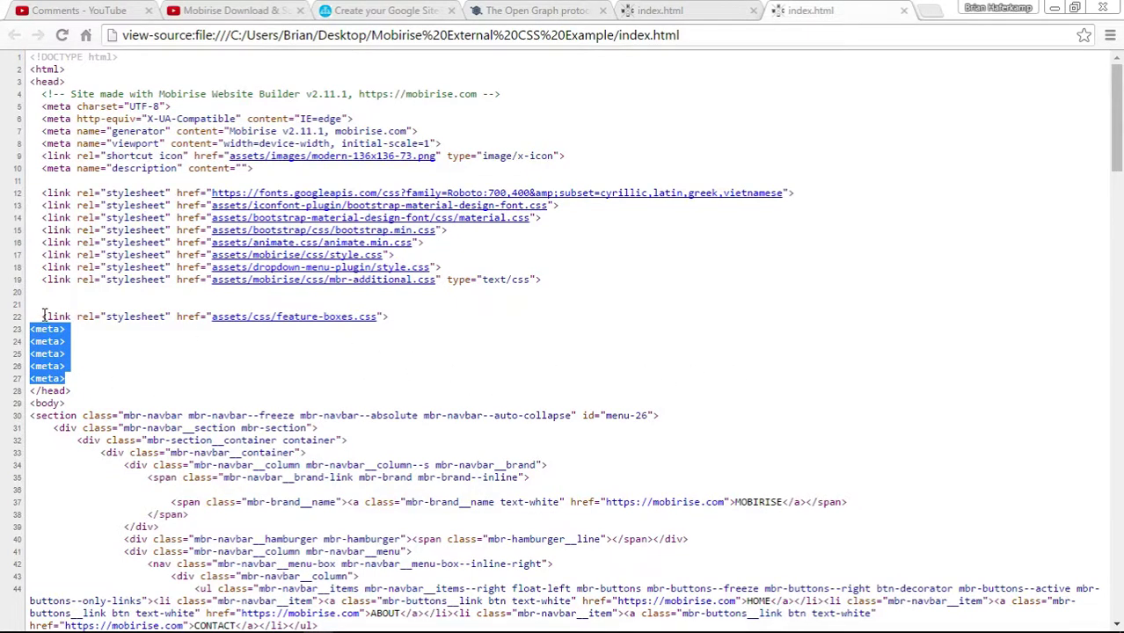
left_click_drag(43, 315, 103, 379)
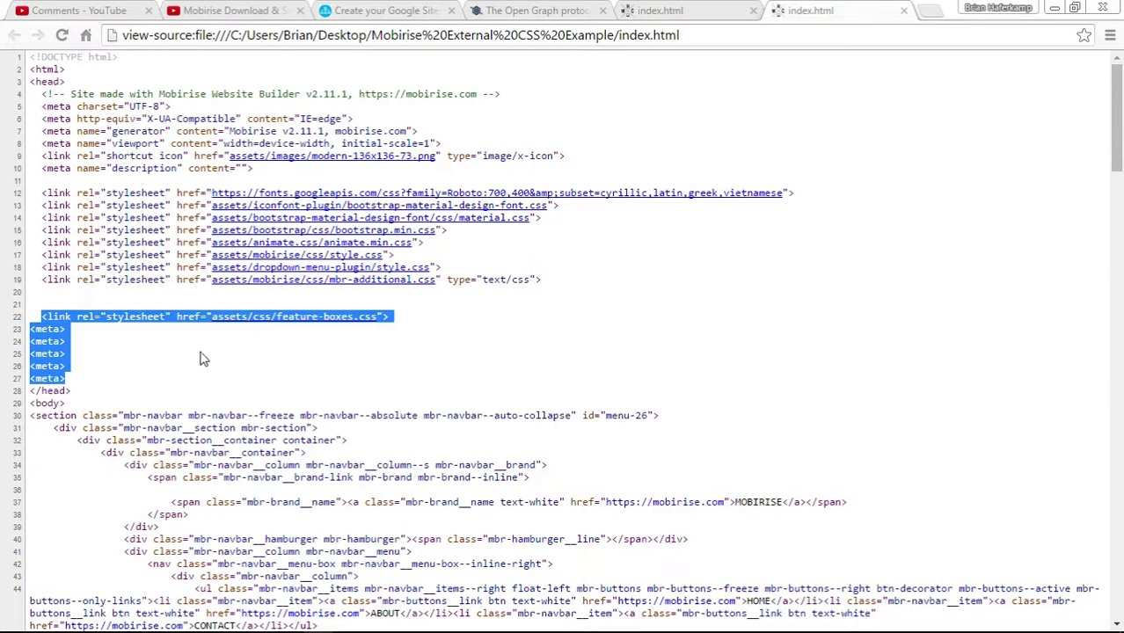
left_click(346, 364)
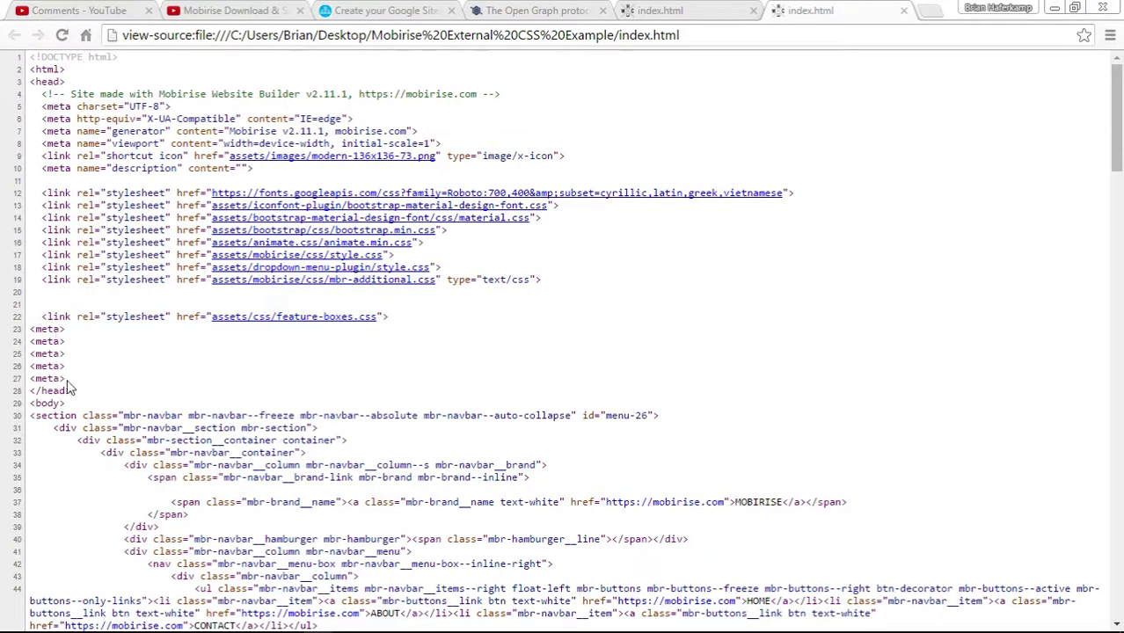
scroll(571, 312, "down", 5)
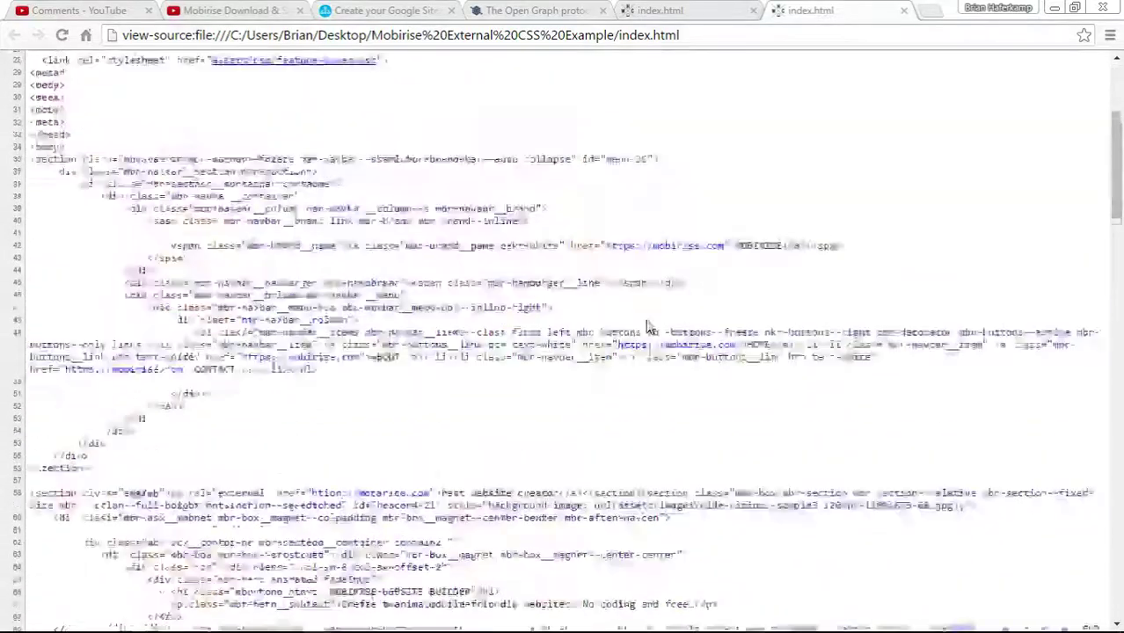
scroll(649, 329, "up", 4)
scroll(647, 338, "down", 3)
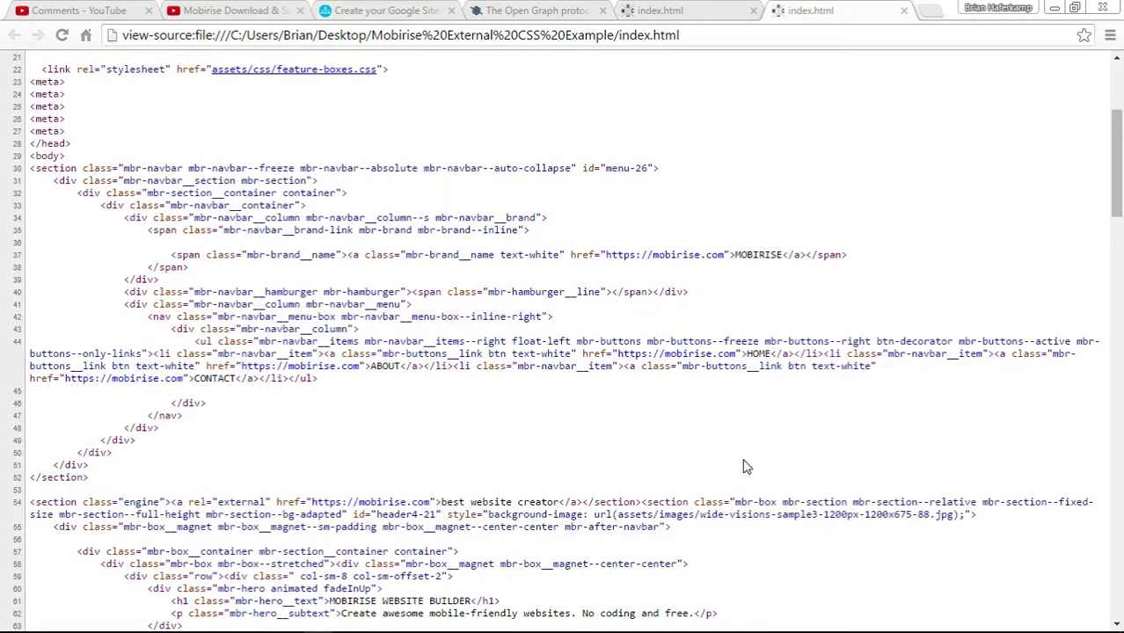
scroll(746, 466, "down", 3)
scroll(748, 466, "down", 4)
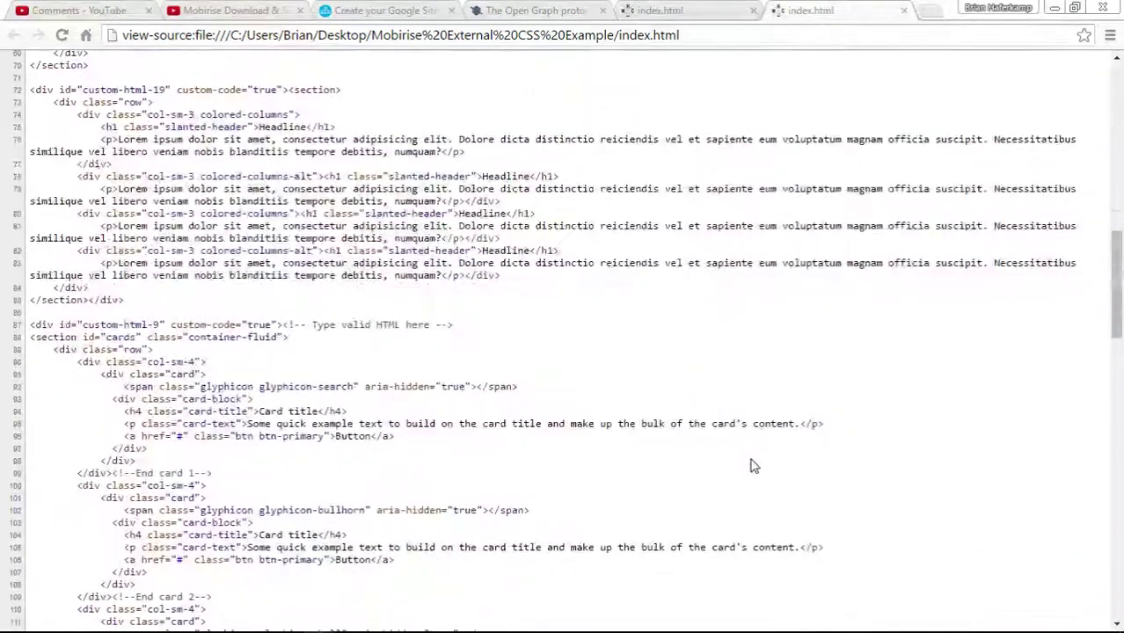
scroll(620, 450, "up", 3)
scroll(606, 448, "up", 5)
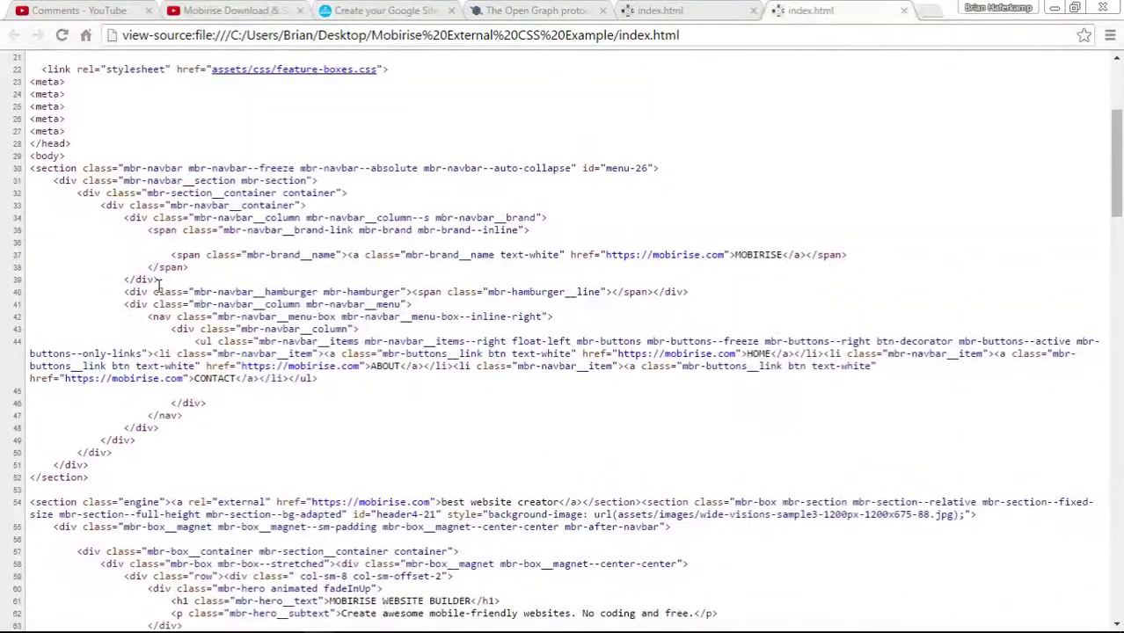
left_click_drag(166, 287, 679, 335)
left_click(684, 336)
left_click_drag(141, 172, 444, 234)
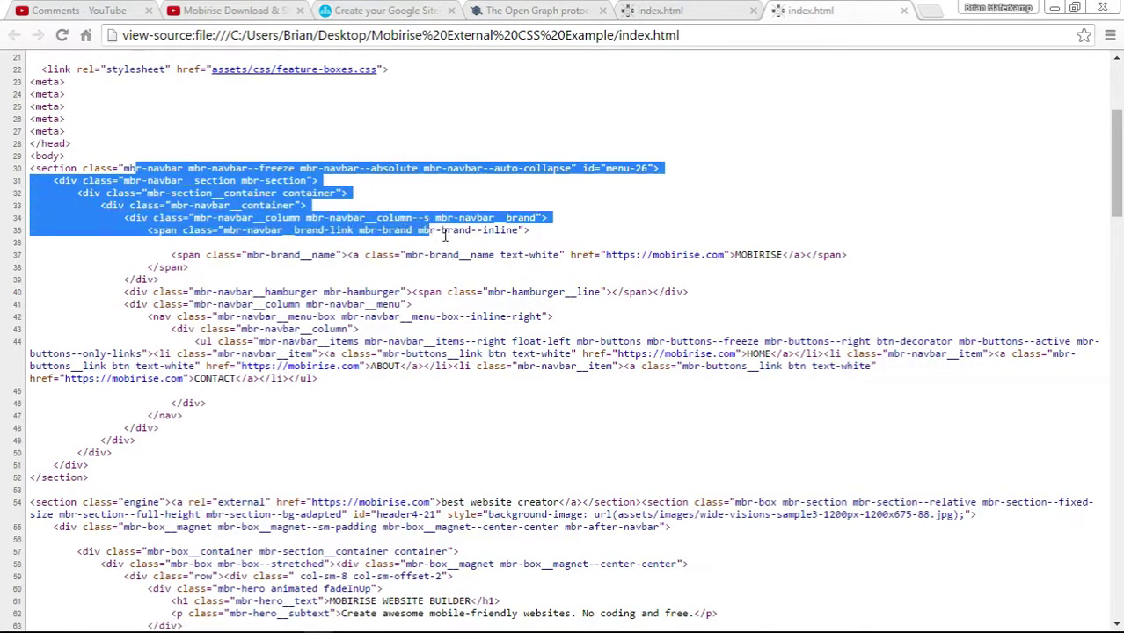
left_click(673, 296)
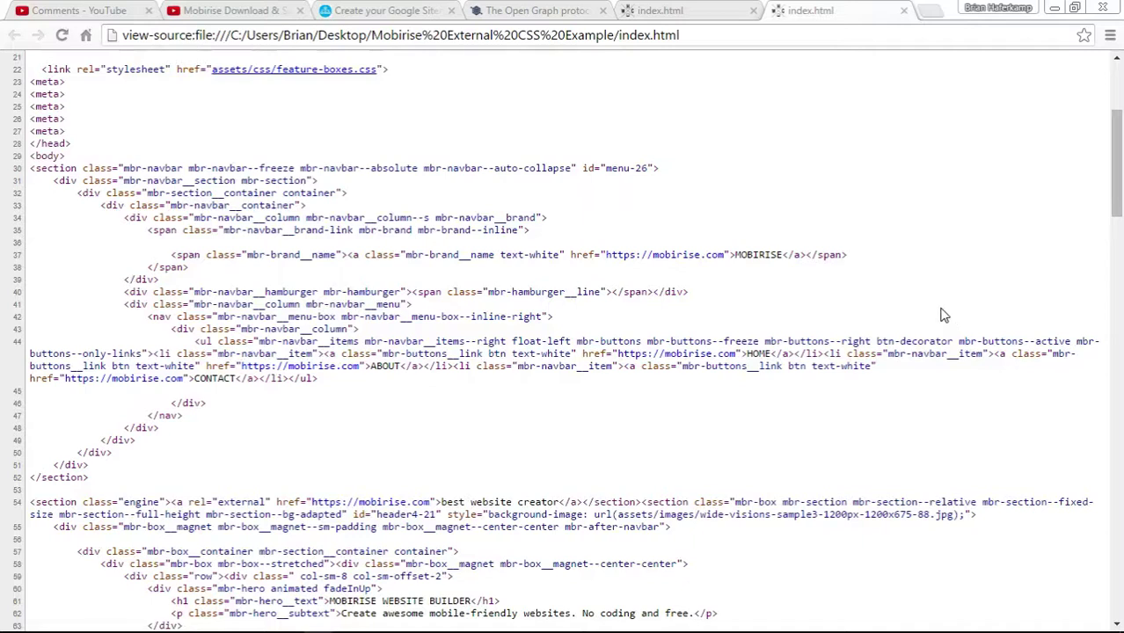
left_click_drag(241, 297, 403, 300)
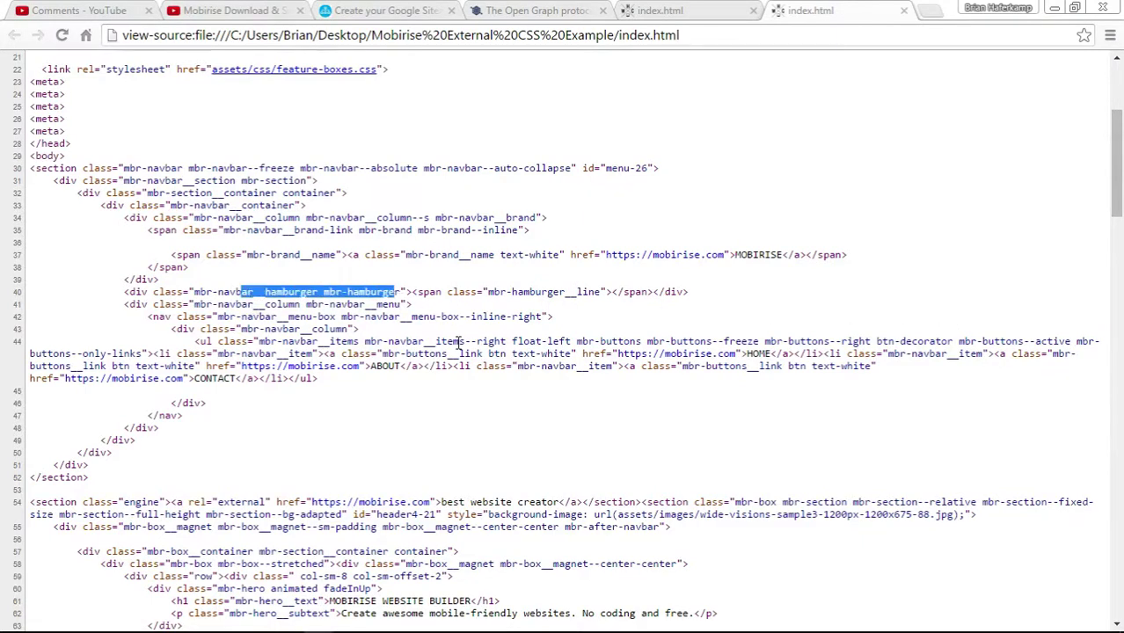
left_click(629, 319)
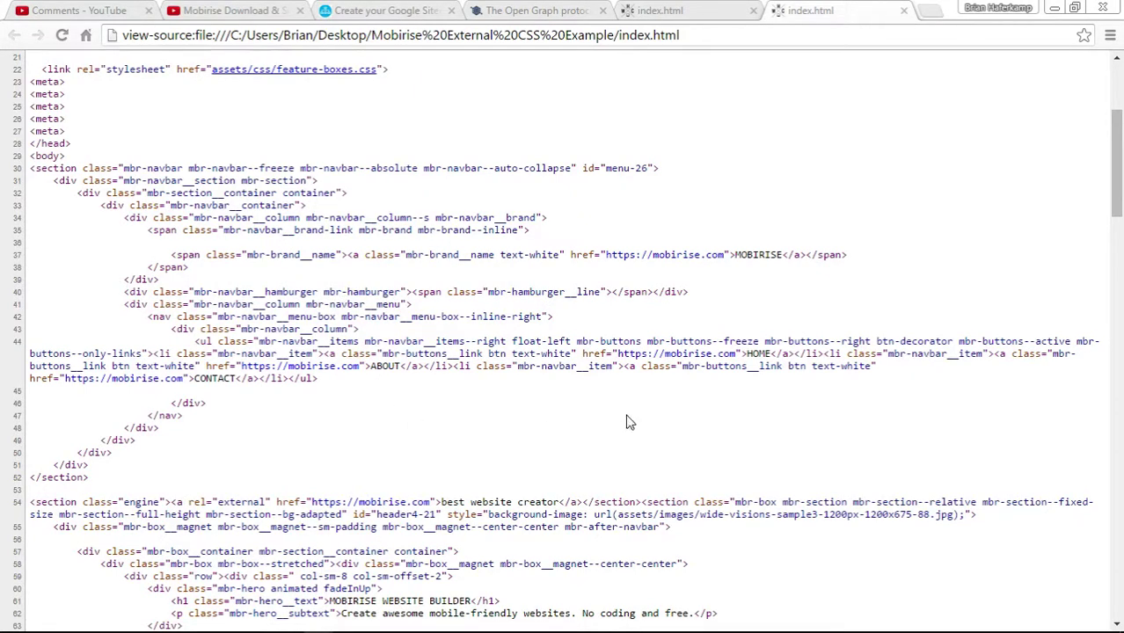
scroll(658, 419, "down", 3)
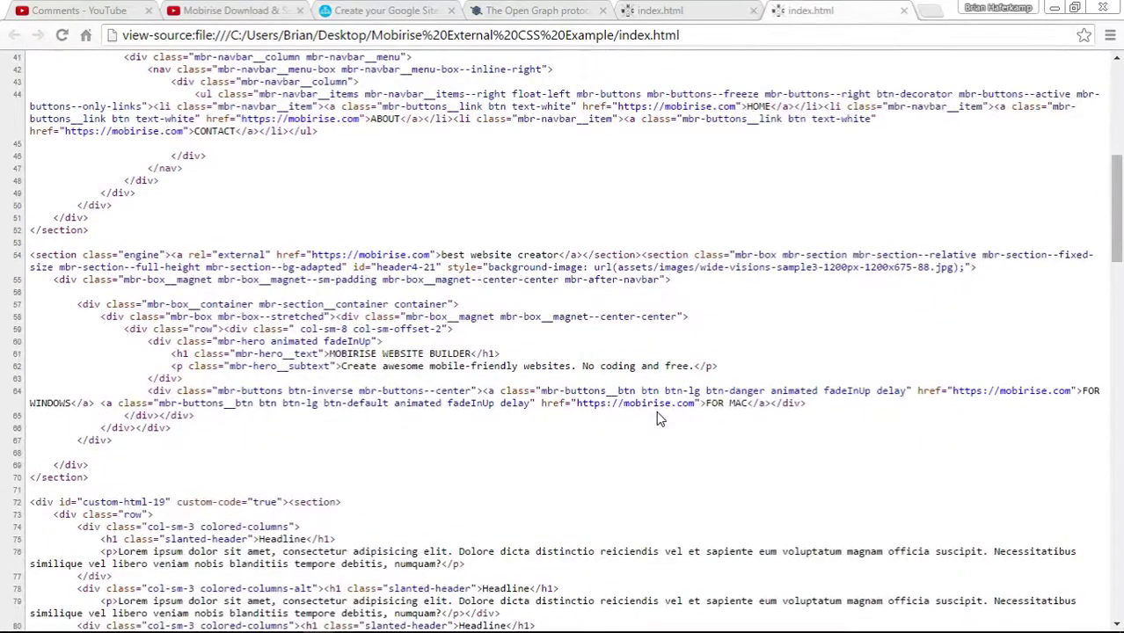
scroll(680, 424, "down", 3)
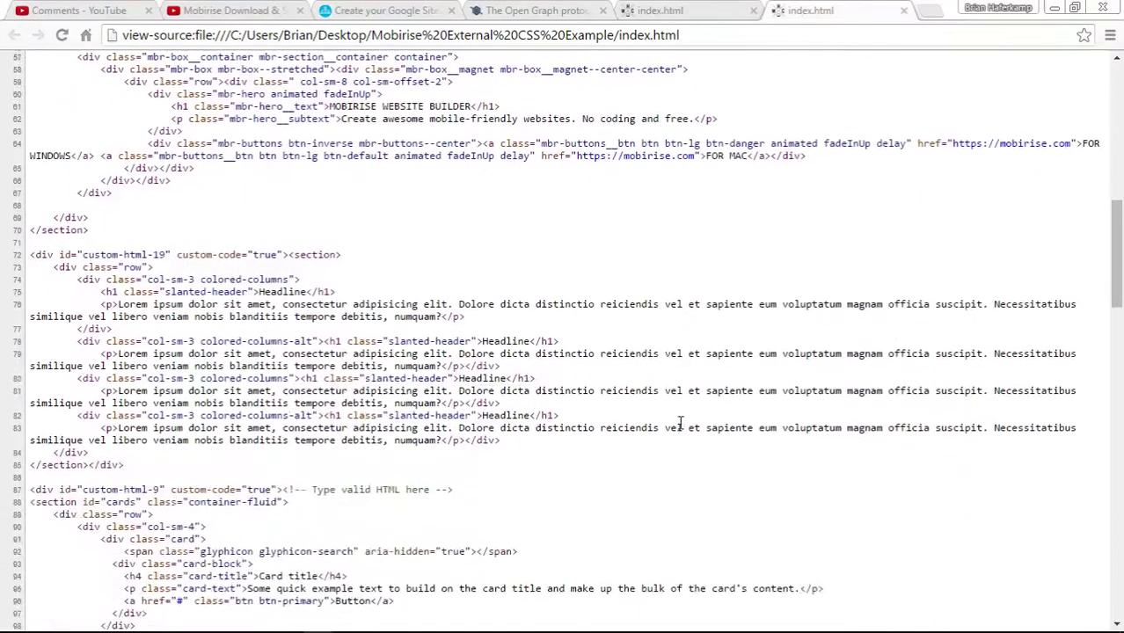
scroll(680, 424, "down", 3)
left_click_drag(454, 188, 600, 189)
left_click_drag(500, 226, 629, 226)
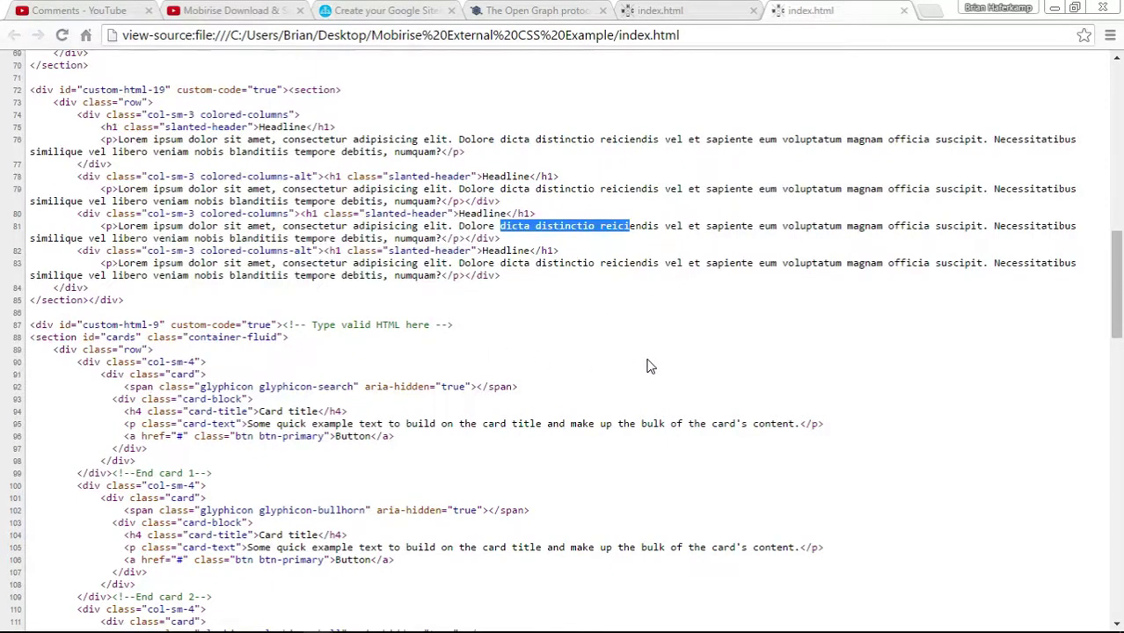
scroll(695, 364, "down", 3)
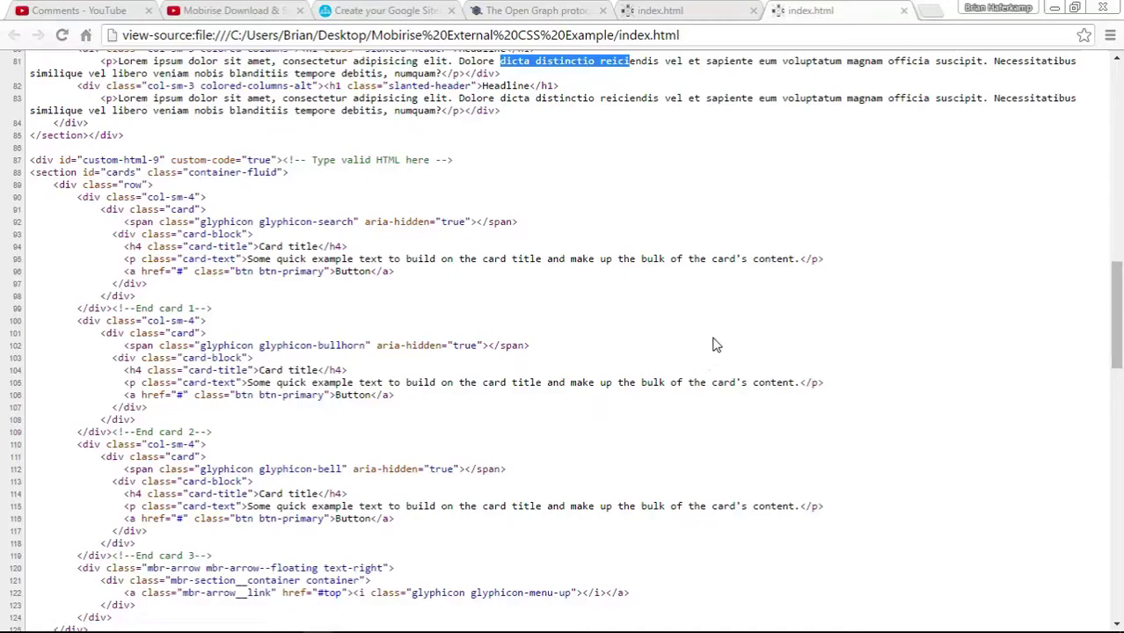
scroll(726, 357, "down", 3)
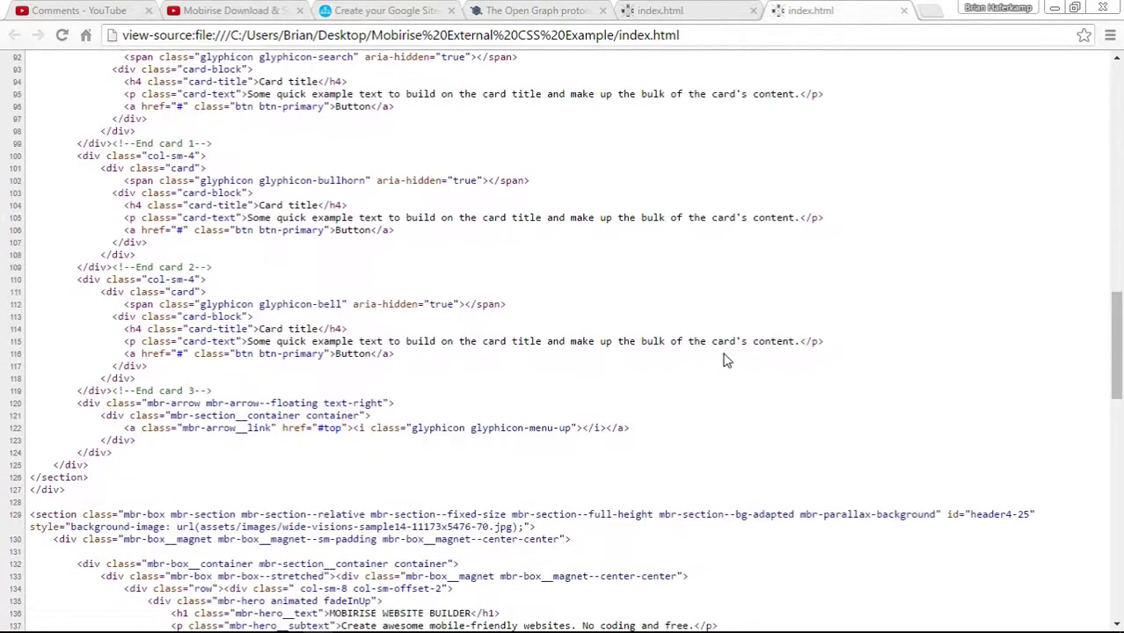
scroll(726, 359, "down", 6)
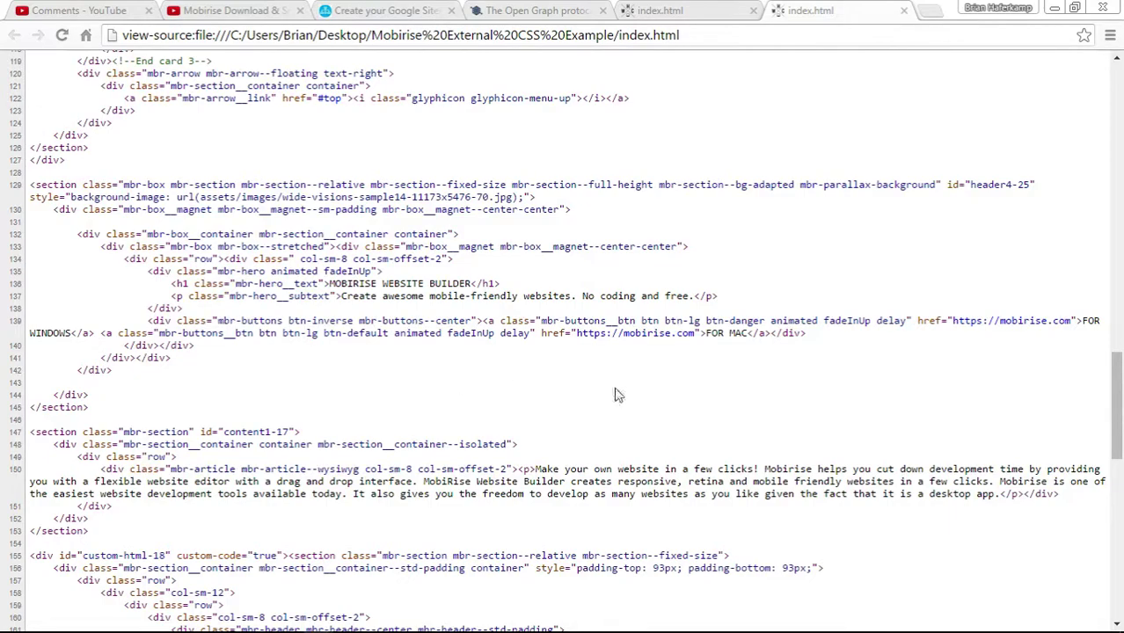
scroll(617, 392, "down", 10)
scroll(617, 392, "down", 1)
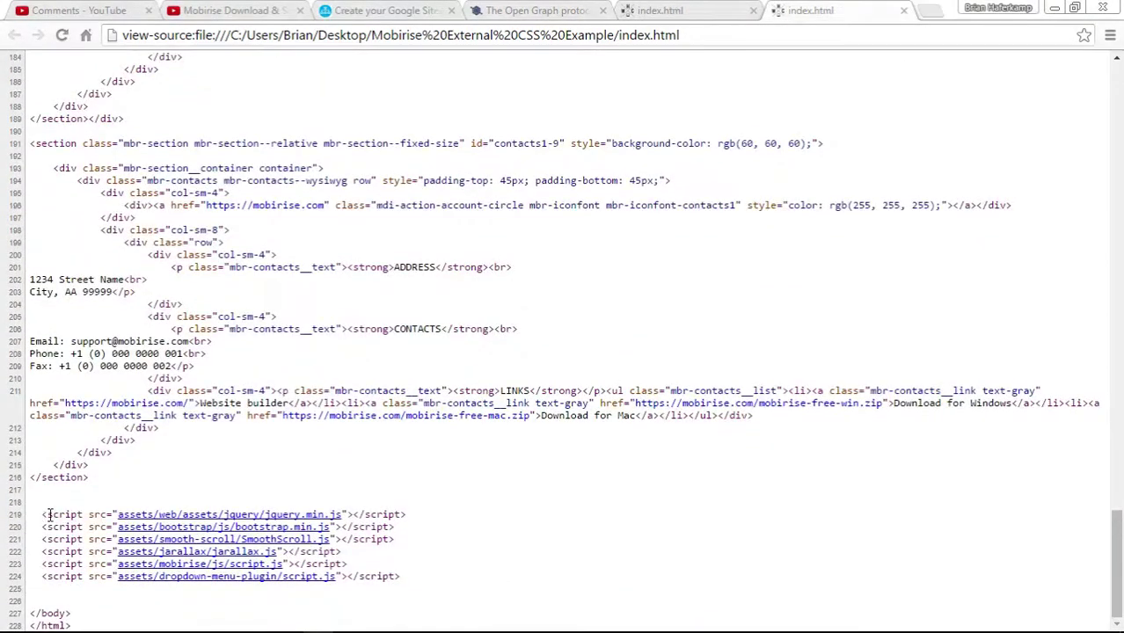
left_click_drag(64, 515, 448, 583)
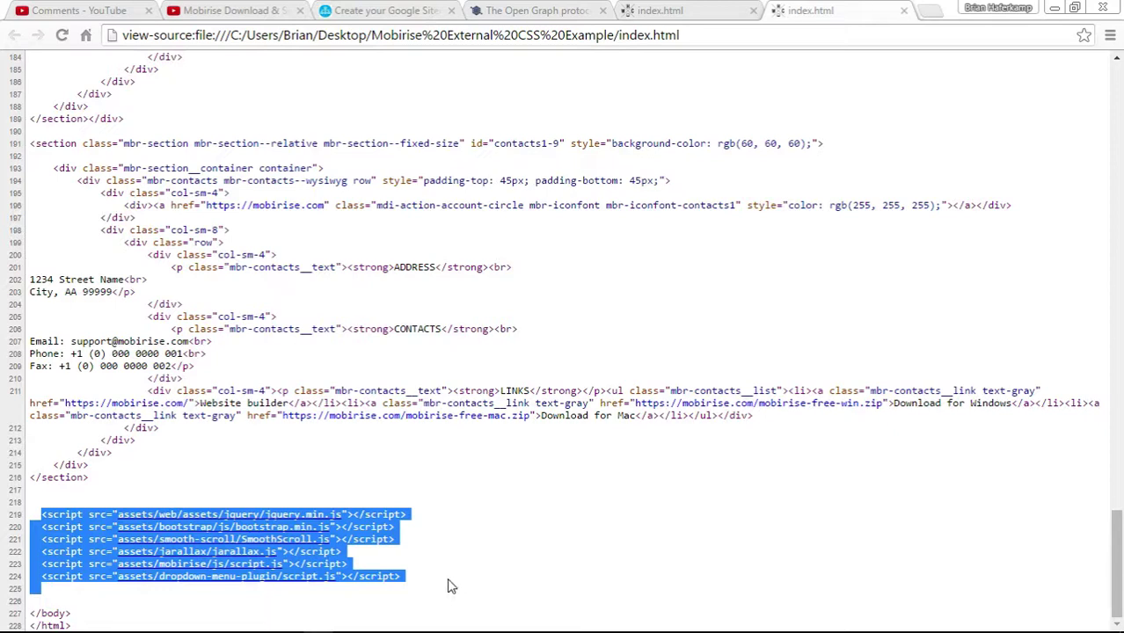
left_click(420, 590)
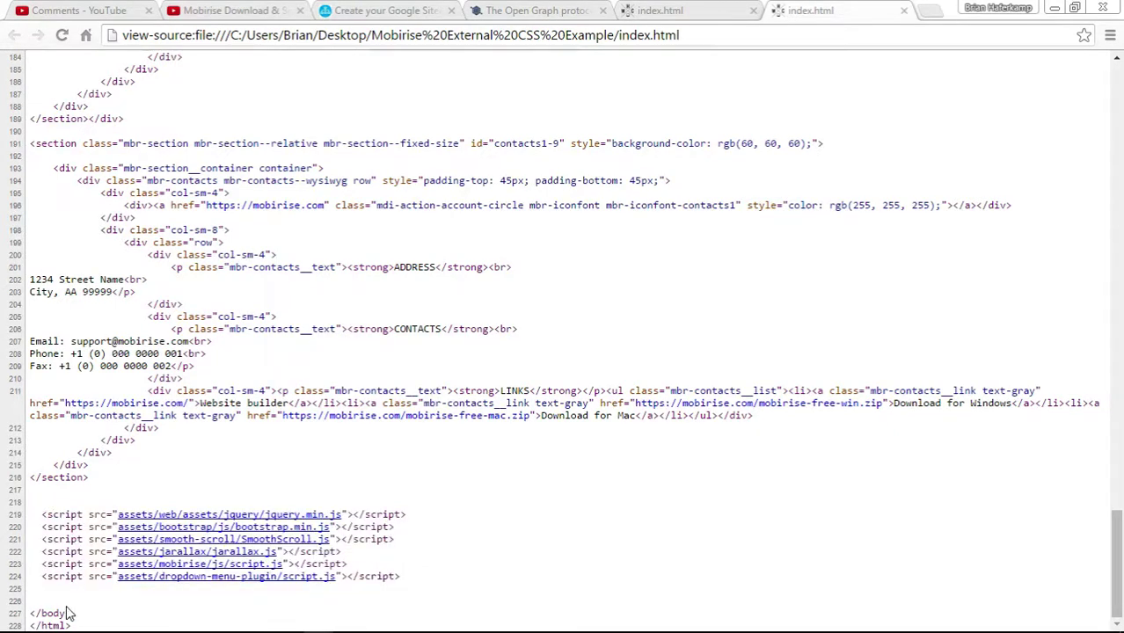
left_click_drag(70, 613, 31, 611)
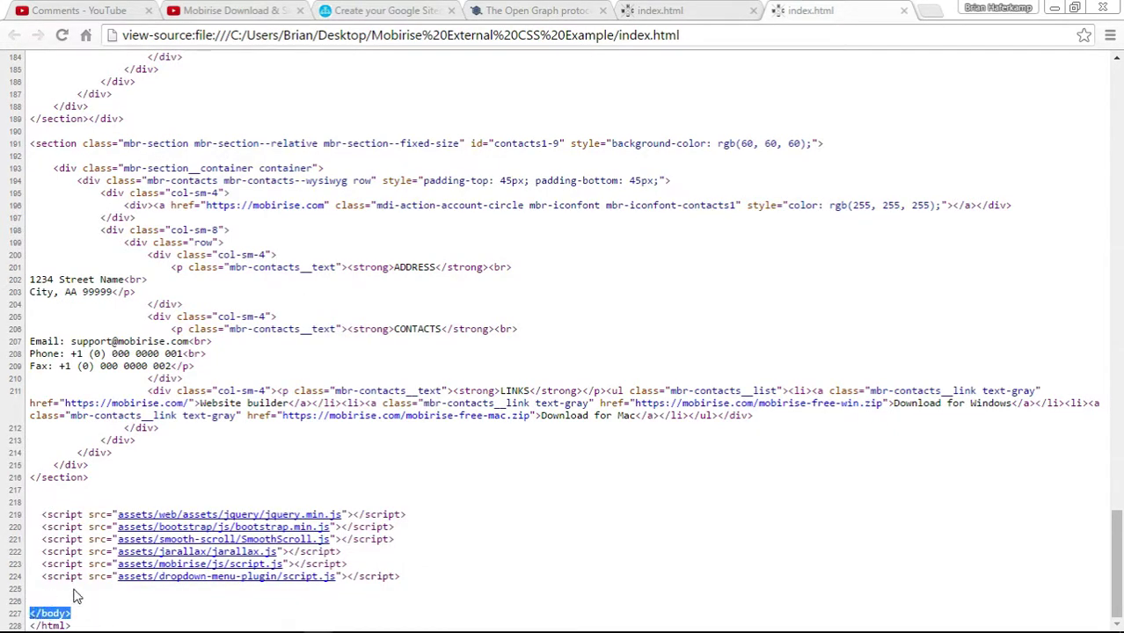
left_click(66, 595)
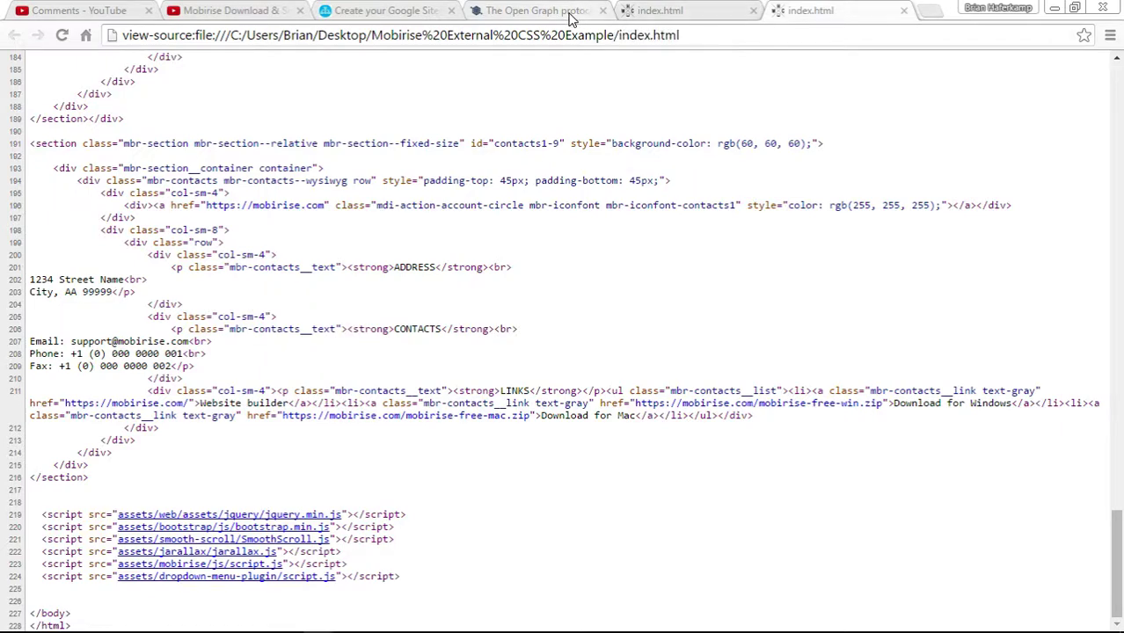
Highlight the YouTube comment asking for social meta tags, then select the empty meta lines in the source
left_click(230, 11)
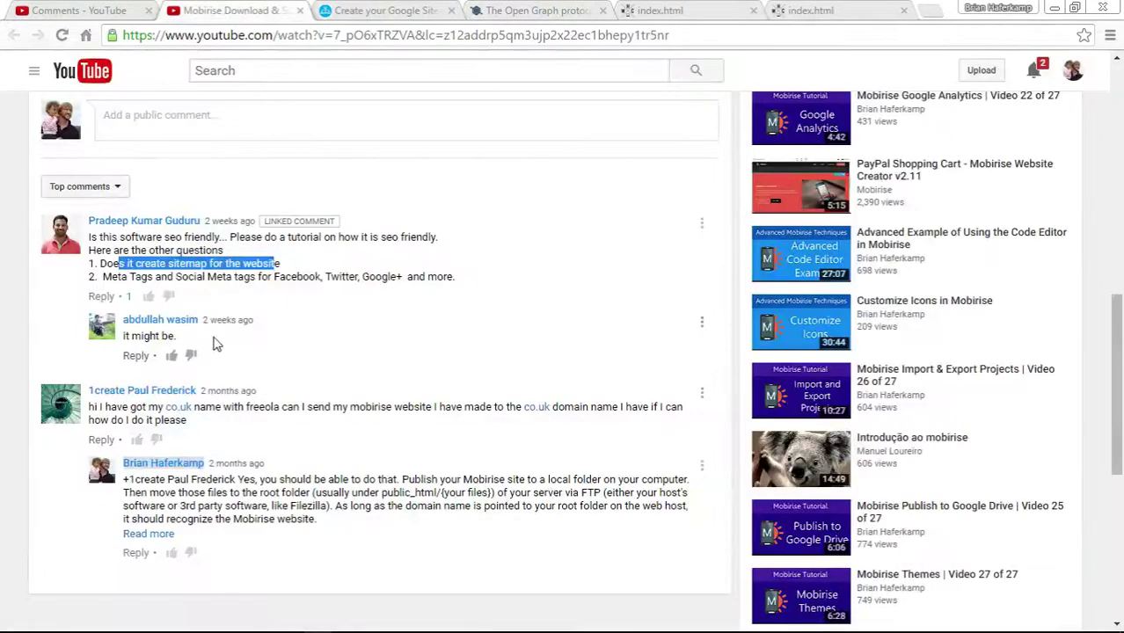
left_click_drag(104, 277, 455, 297)
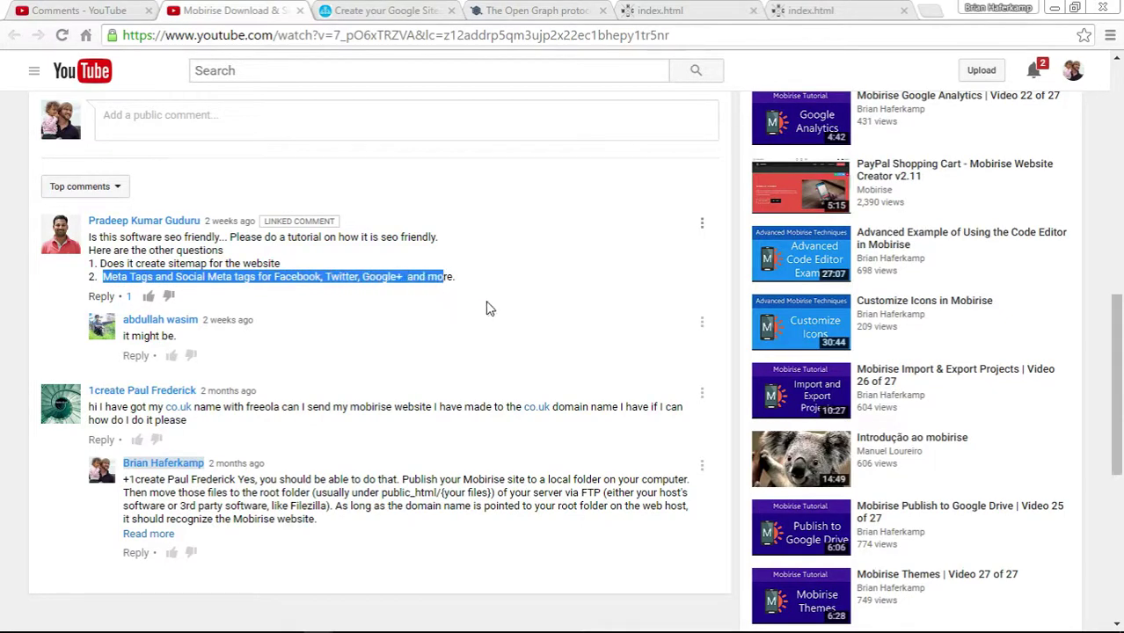
left_click(796, 12)
scroll(211, 254, "up", 20)
scroll(208, 254, "down", 2)
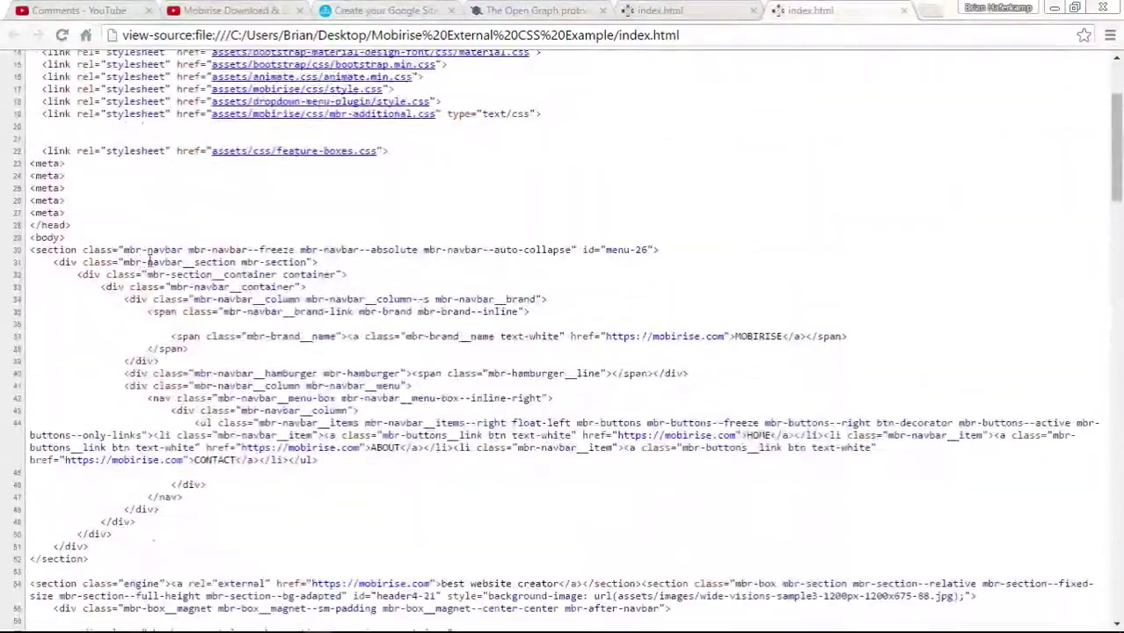
left_click_drag(30, 163, 97, 212)
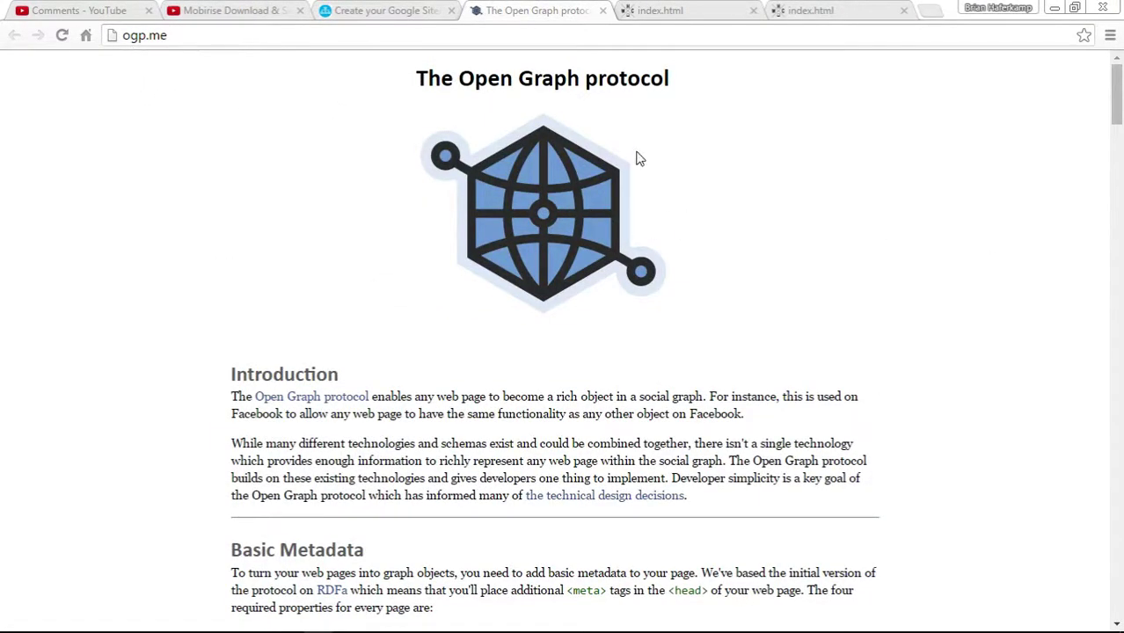
scroll(970, 304, "down", 1)
scroll(970, 304, "down", 2)
scroll(963, 304, "down", 1)
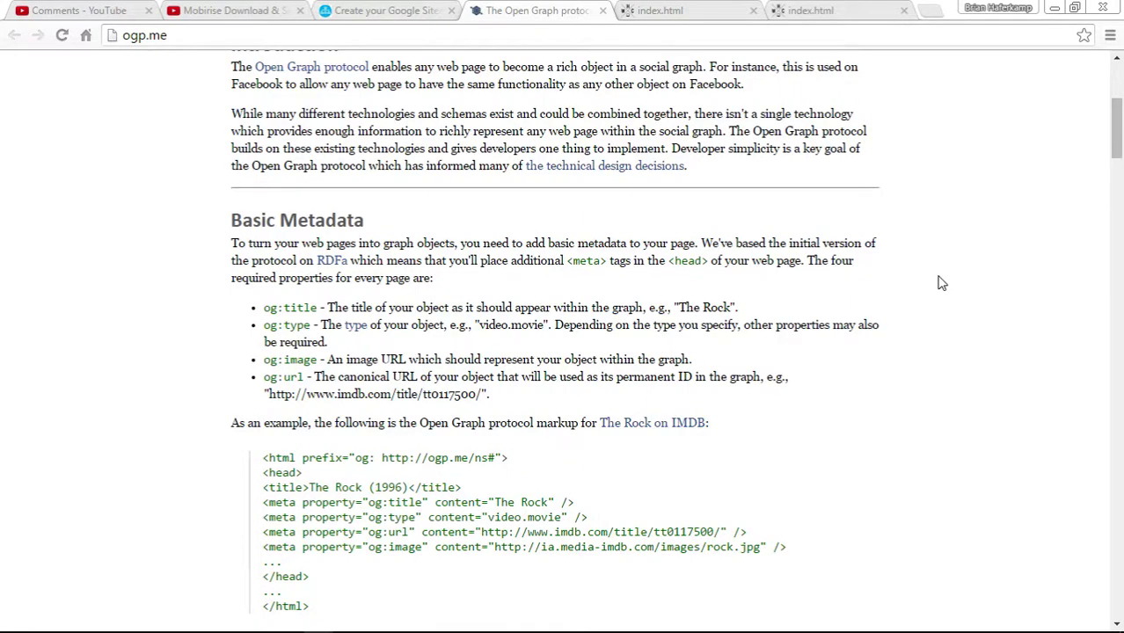
scroll(895, 350, "down", 4)
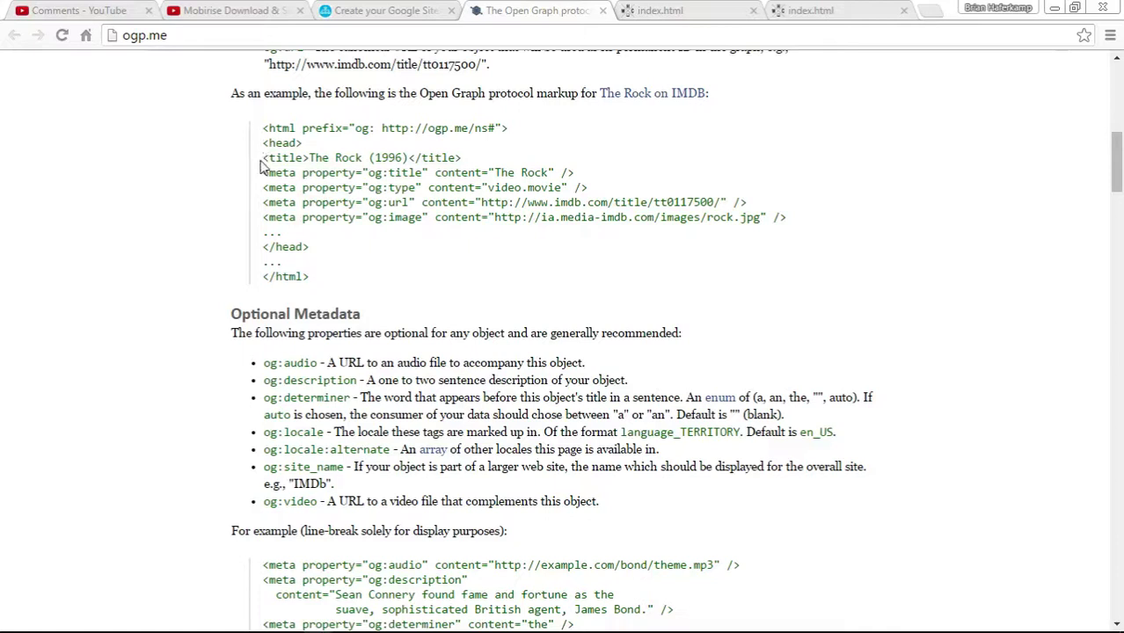
left_click_drag(268, 158, 512, 162)
left_click_drag(264, 173, 797, 217)
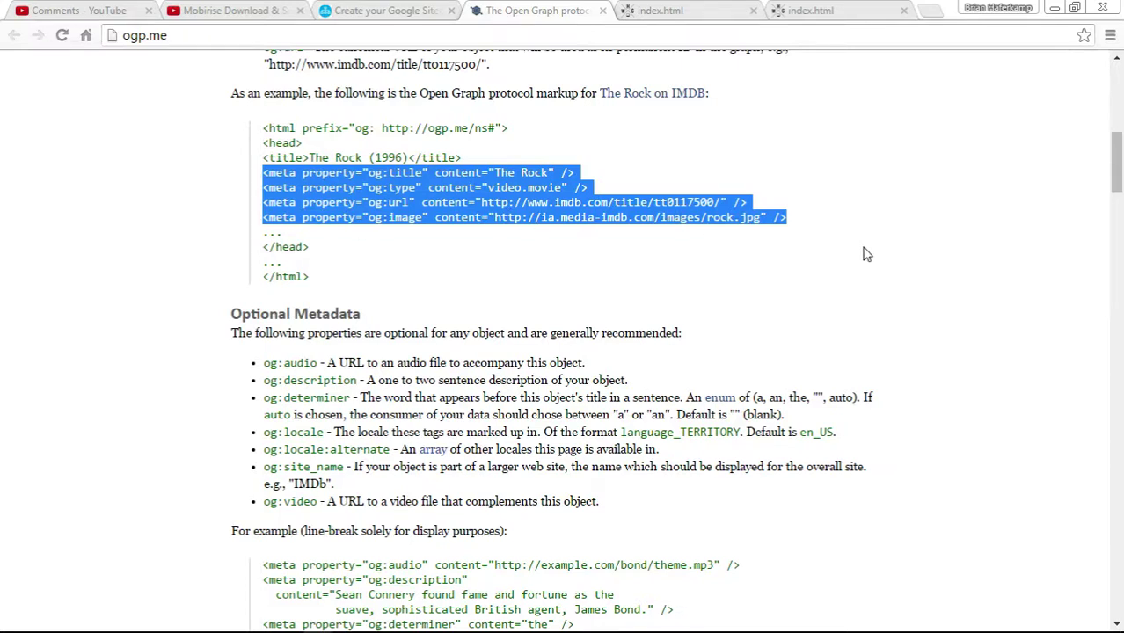
left_click(812, 257)
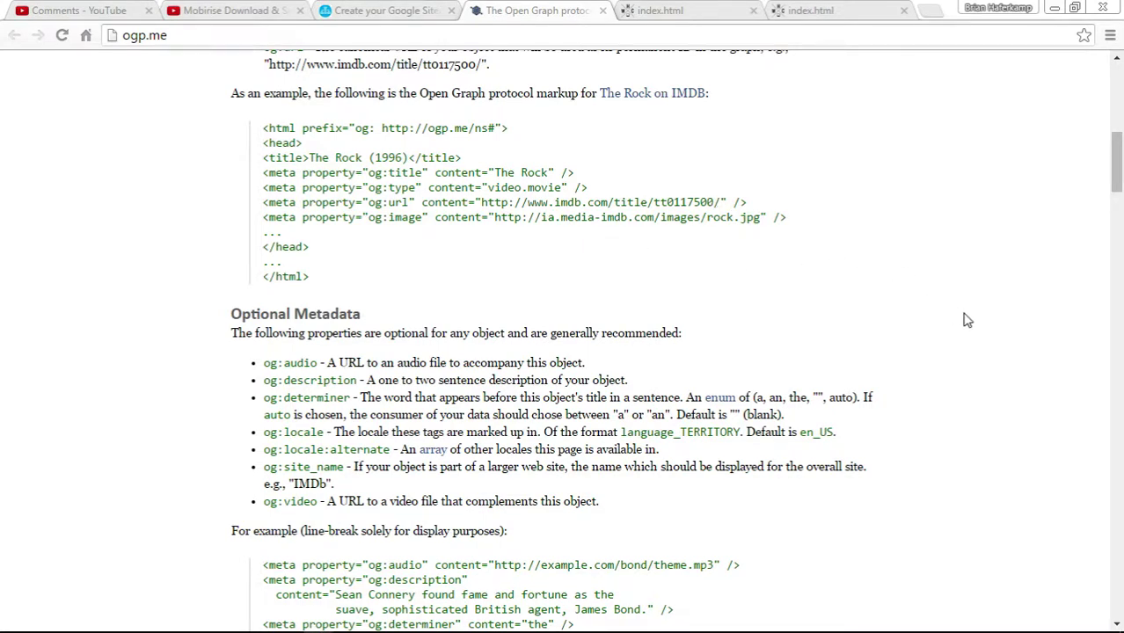
scroll(967, 320, "down", 3)
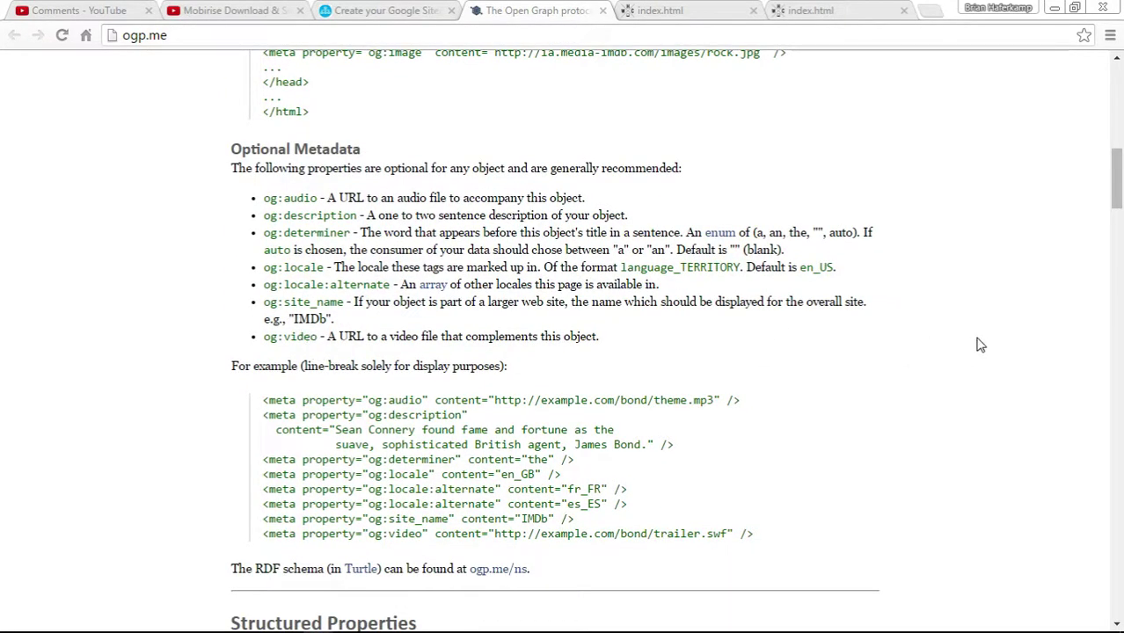
scroll(974, 348, "down", 3)
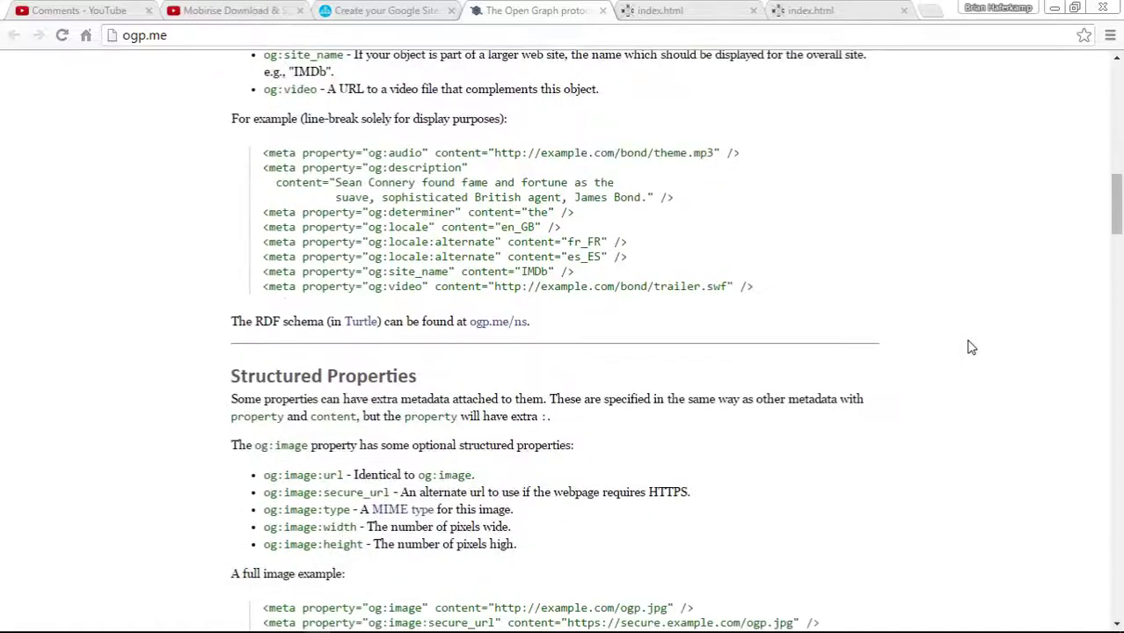
scroll(971, 348, "down", 3)
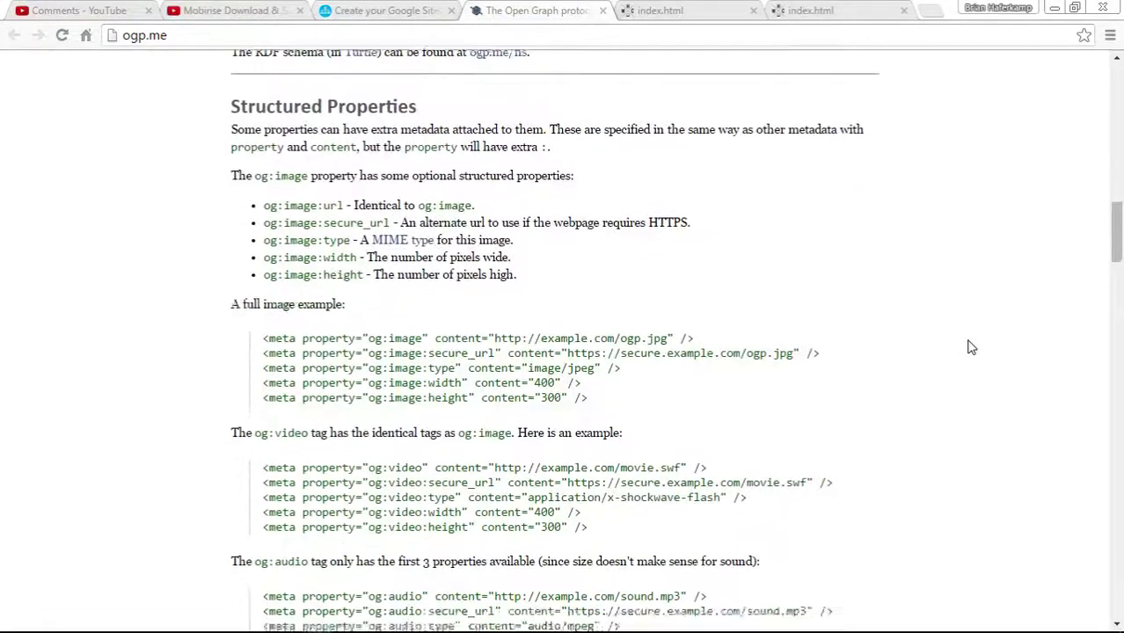
scroll(970, 348, "down", 1)
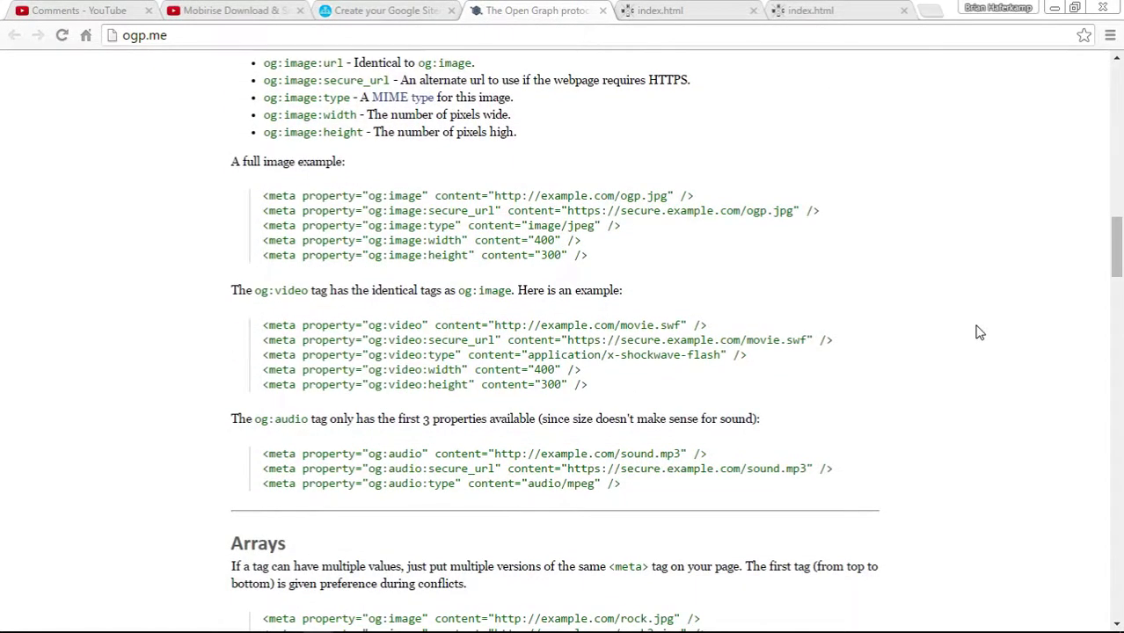
scroll(976, 331, "down", 1)
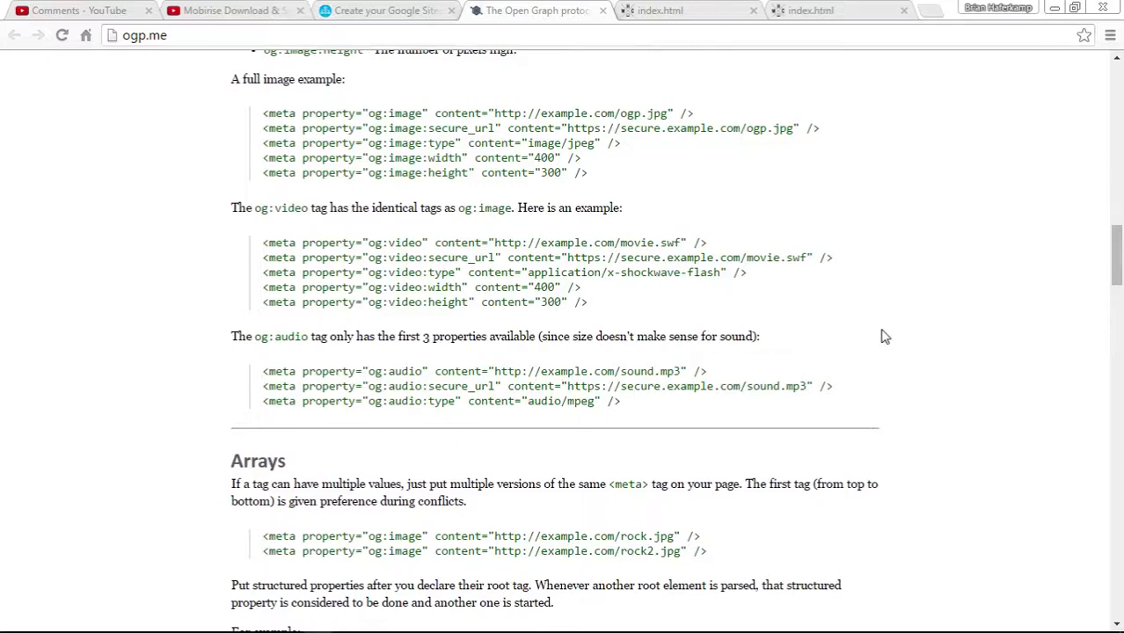
scroll(967, 334, "down", 3)
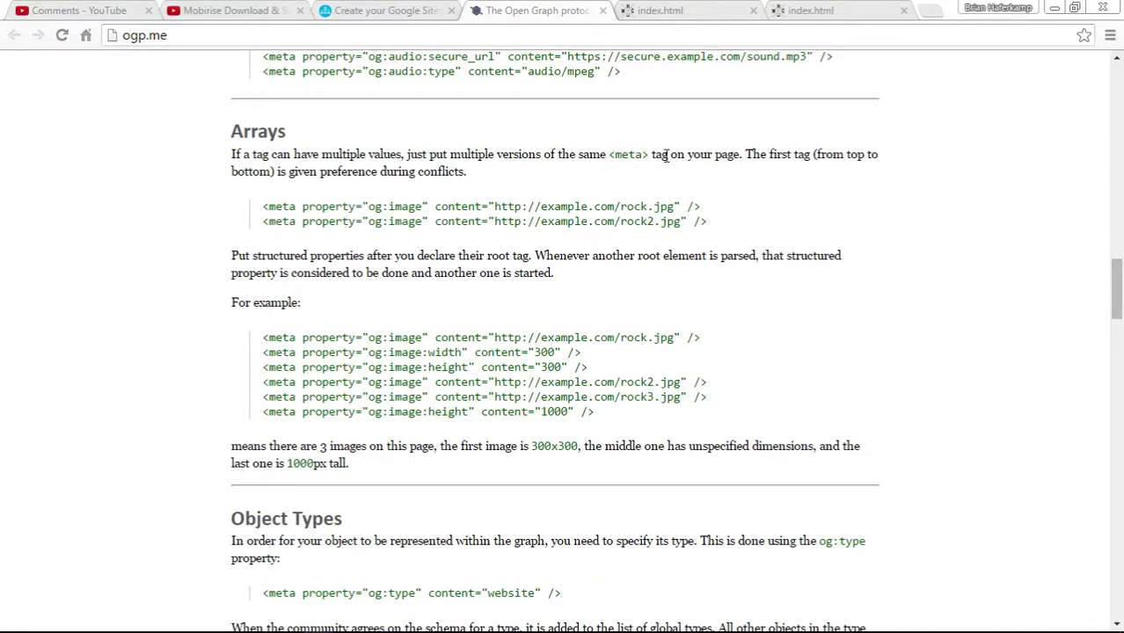
scroll(998, 289, "down", 3)
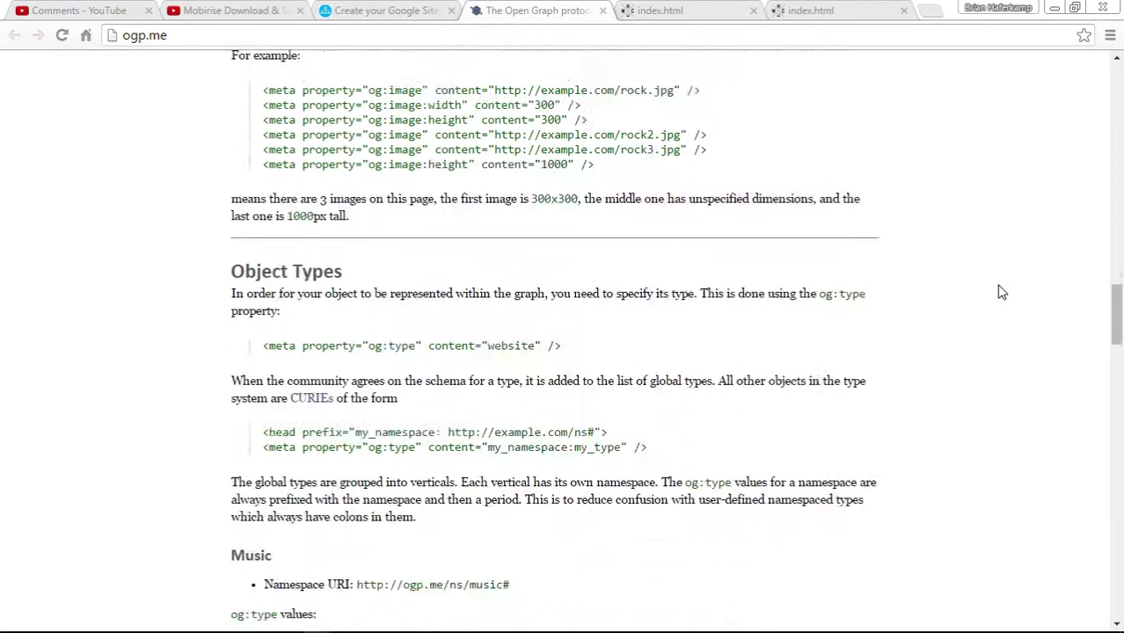
scroll(998, 292, "down", 2)
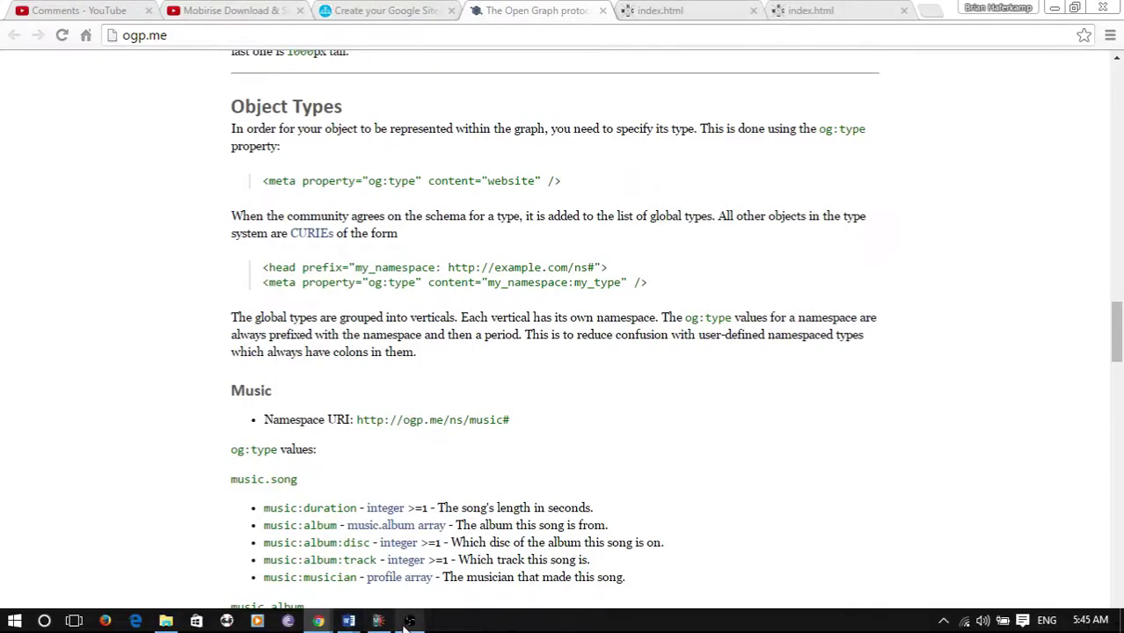
Bring Mobirise forward and open the Page Settings for index.html
left_click(408, 621)
left_click(408, 620)
left_click(378, 621)
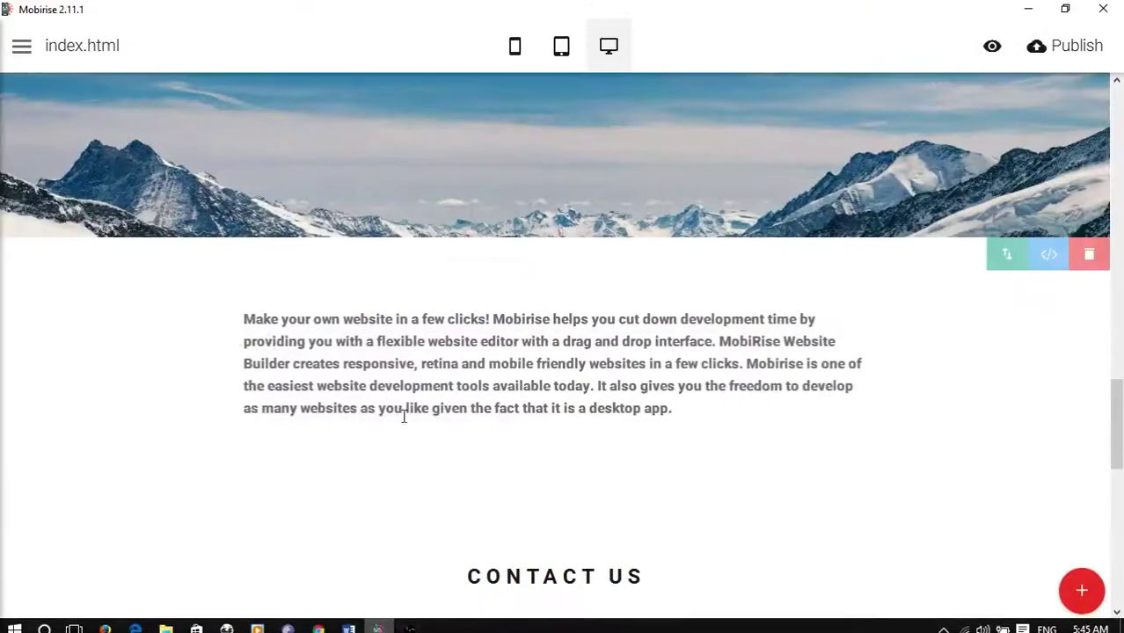
left_click(28, 56)
left_click(50, 103)
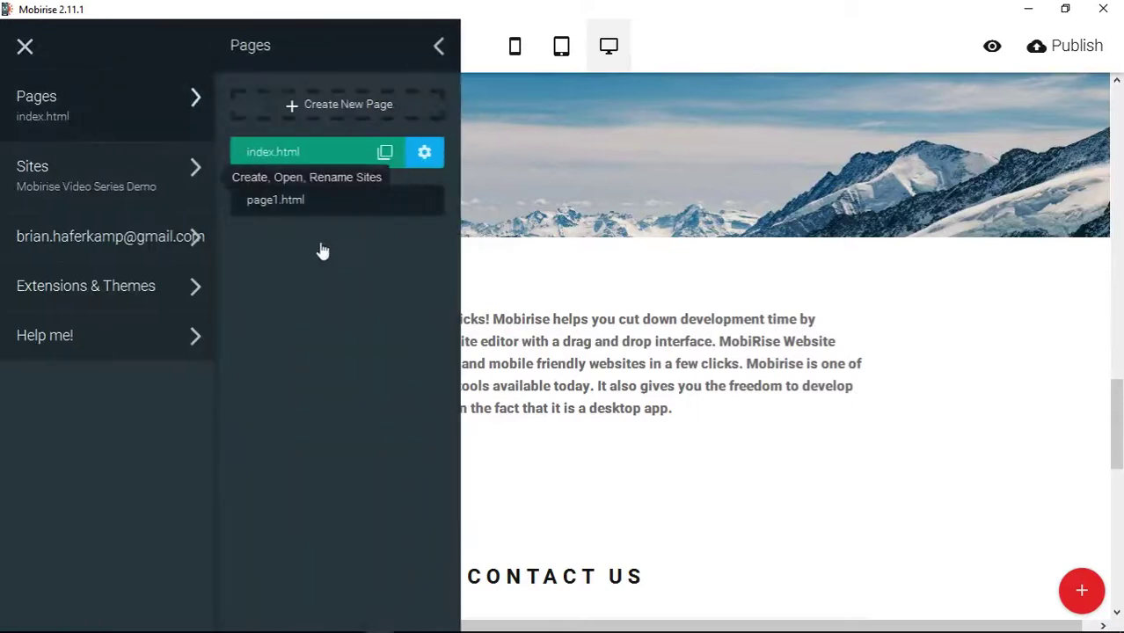
left_click(424, 152)
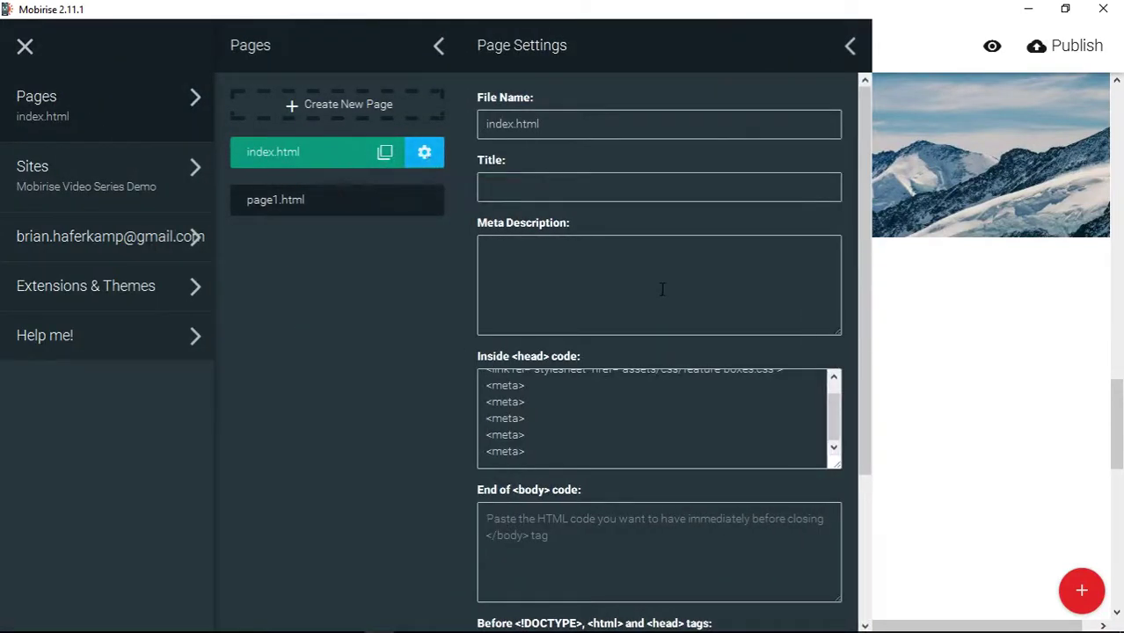
Point out the five <meta> lines in the Inside <head> code, then close Page Settings
left_click(662, 289)
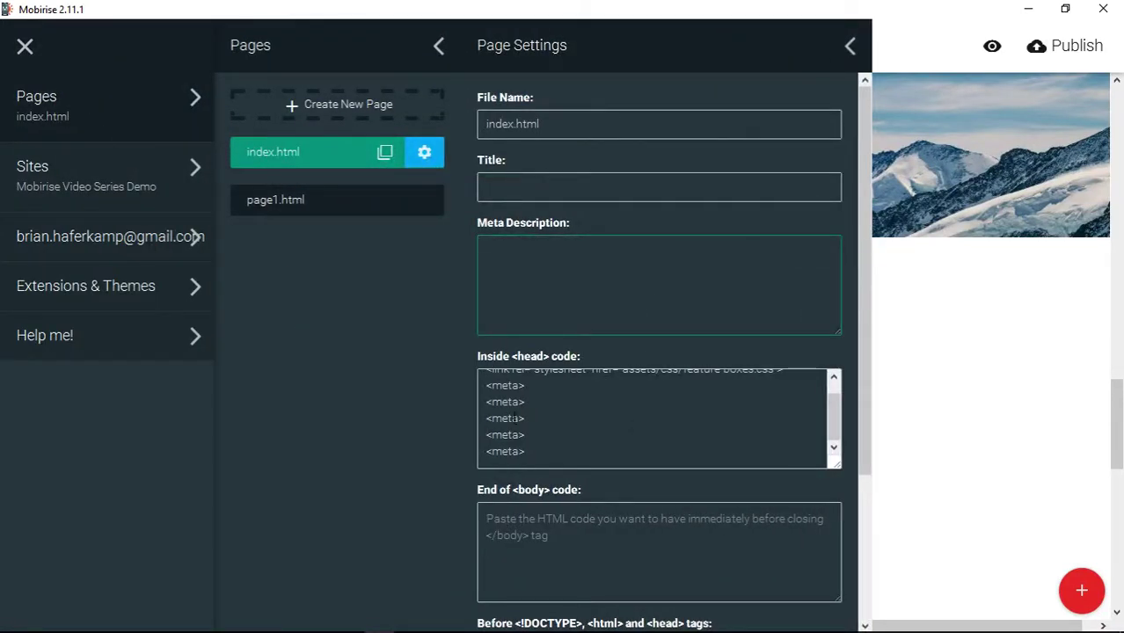
left_click_drag(532, 458, 461, 389)
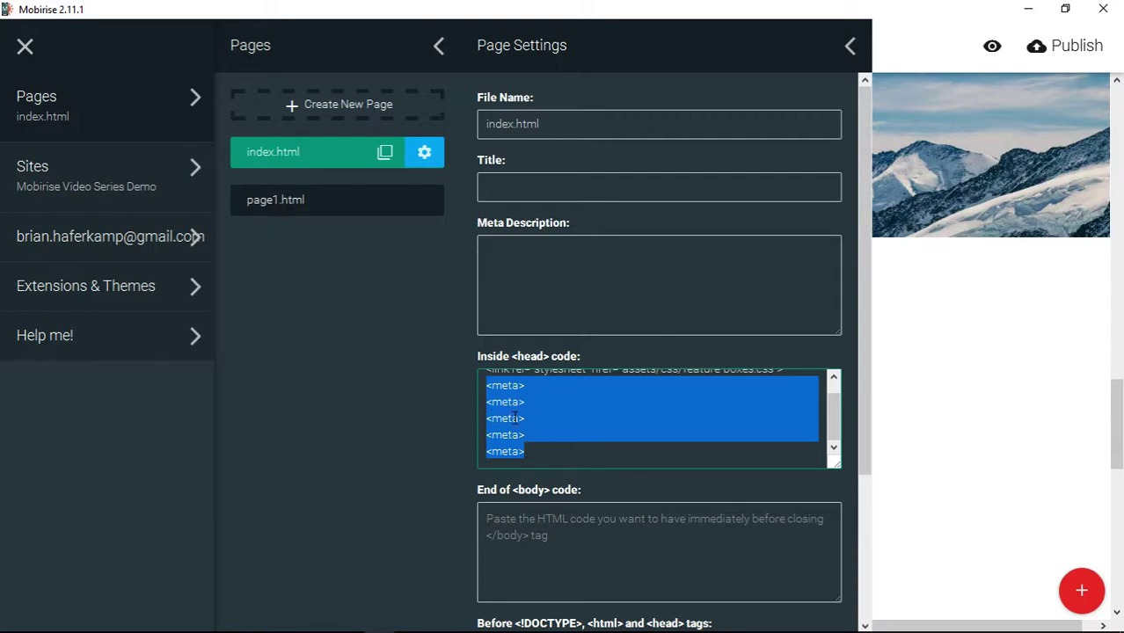
left_click(565, 419)
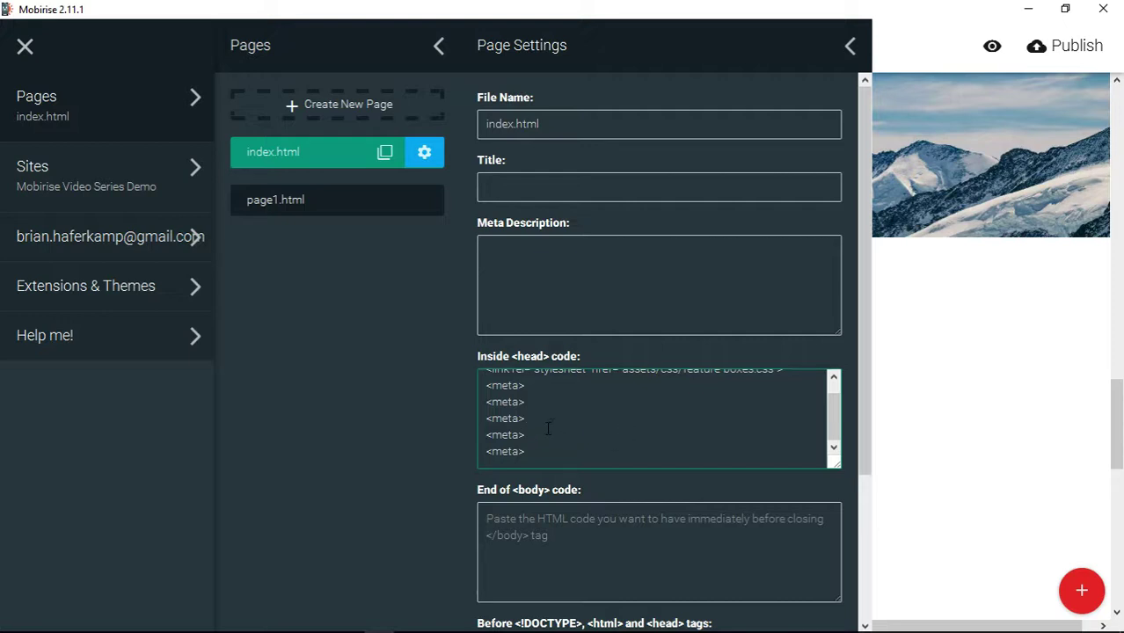
left_click_drag(525, 451, 486, 387)
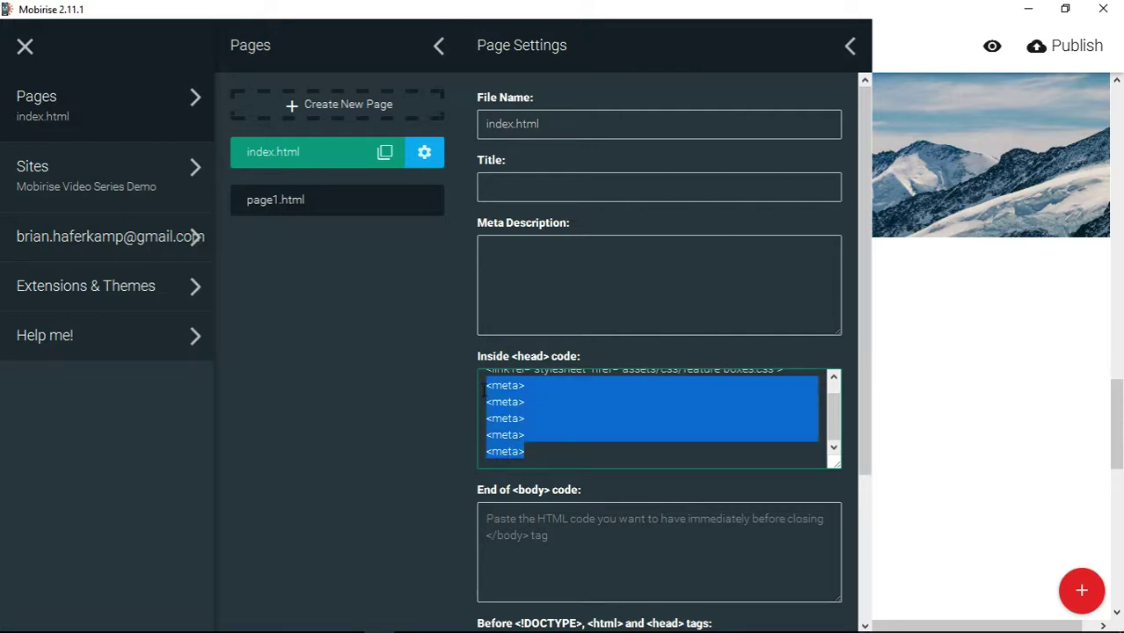
left_click(575, 415)
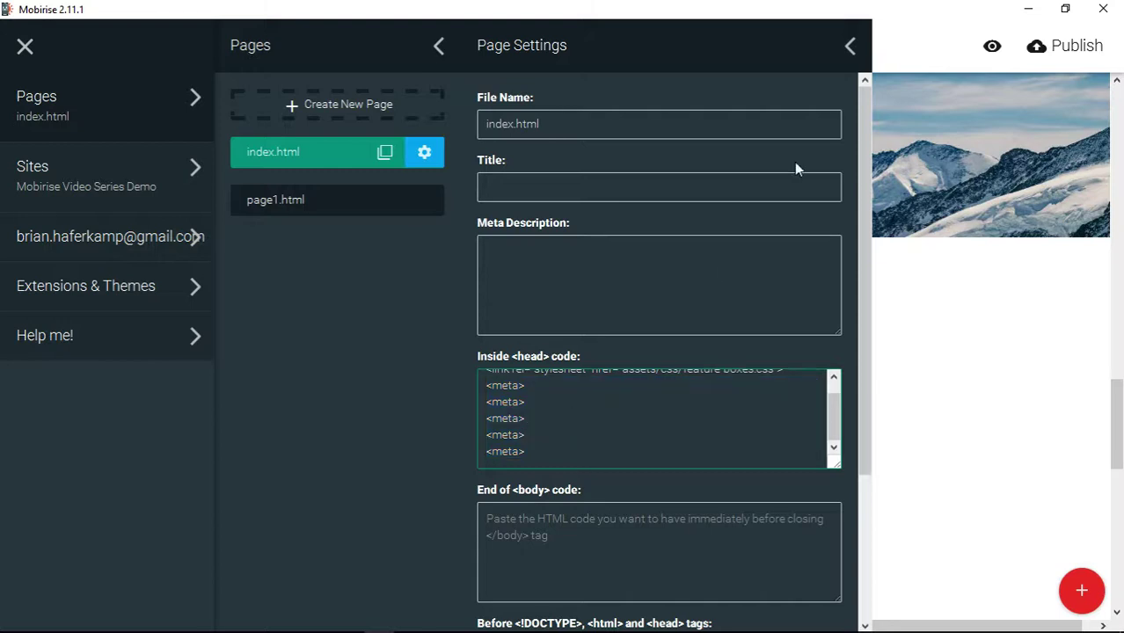
left_click(913, 42)
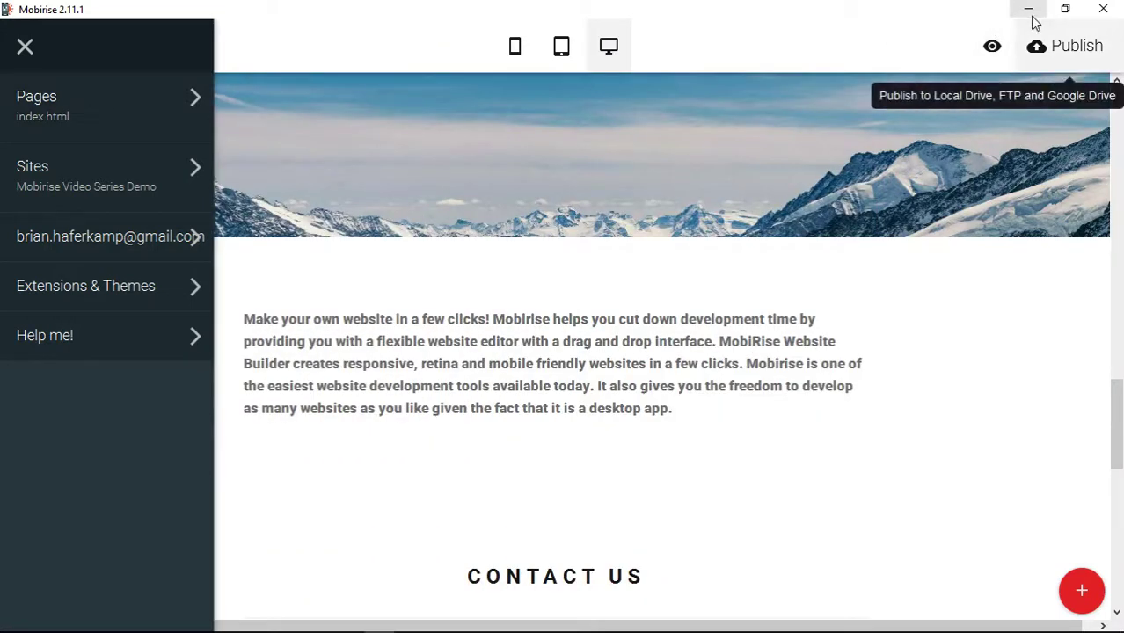
mouse_move(338, 628)
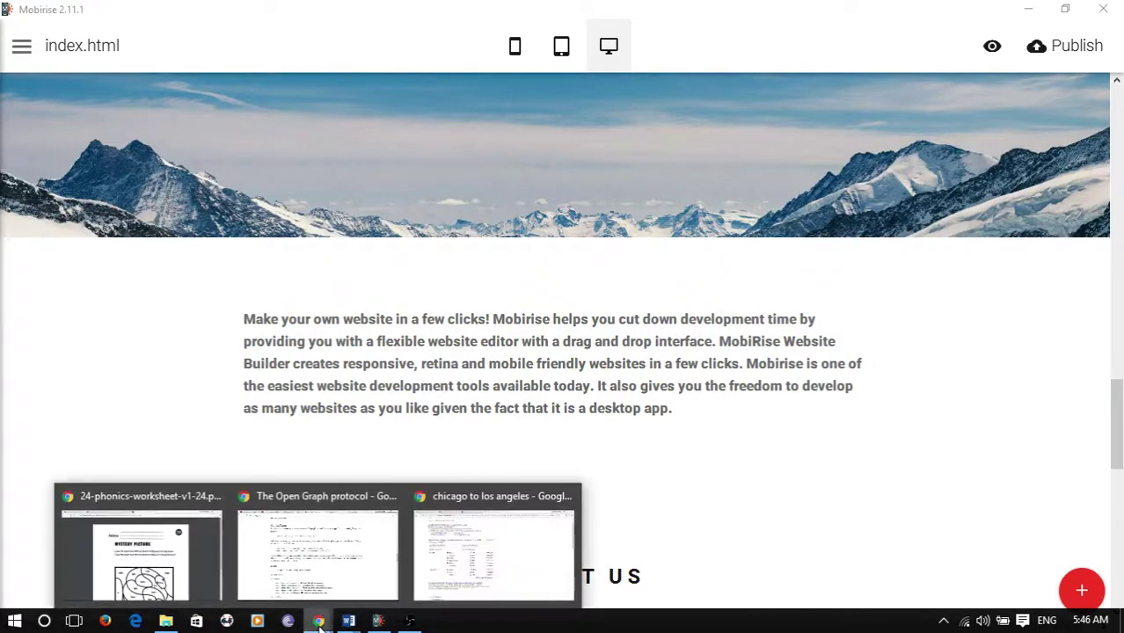
left_click(321, 583)
left_click(247, 9)
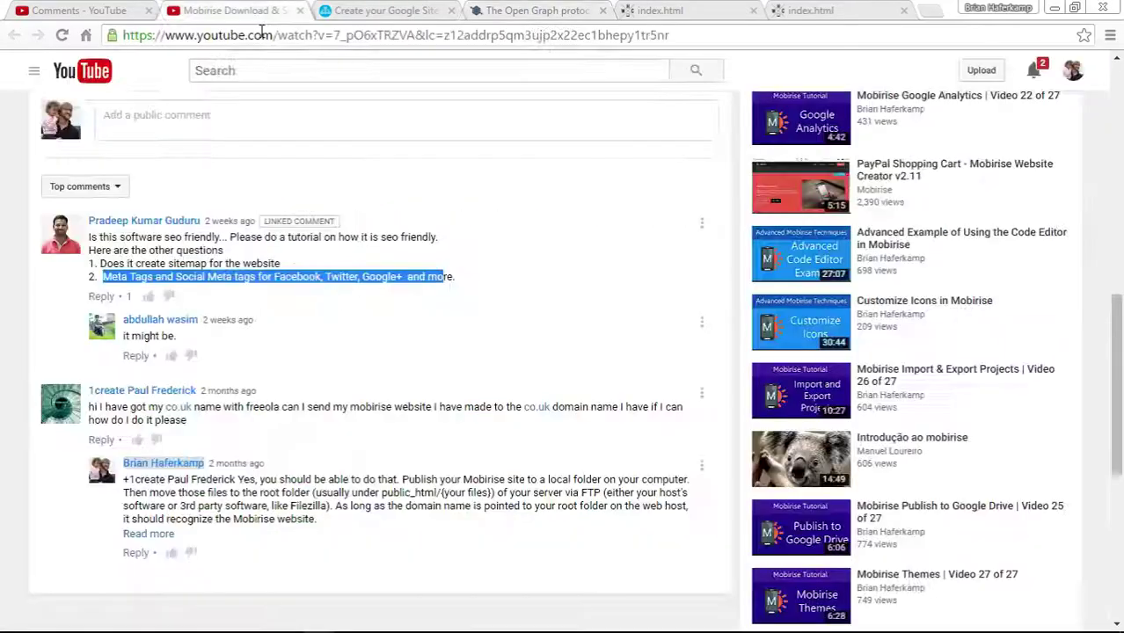
left_click(616, 330)
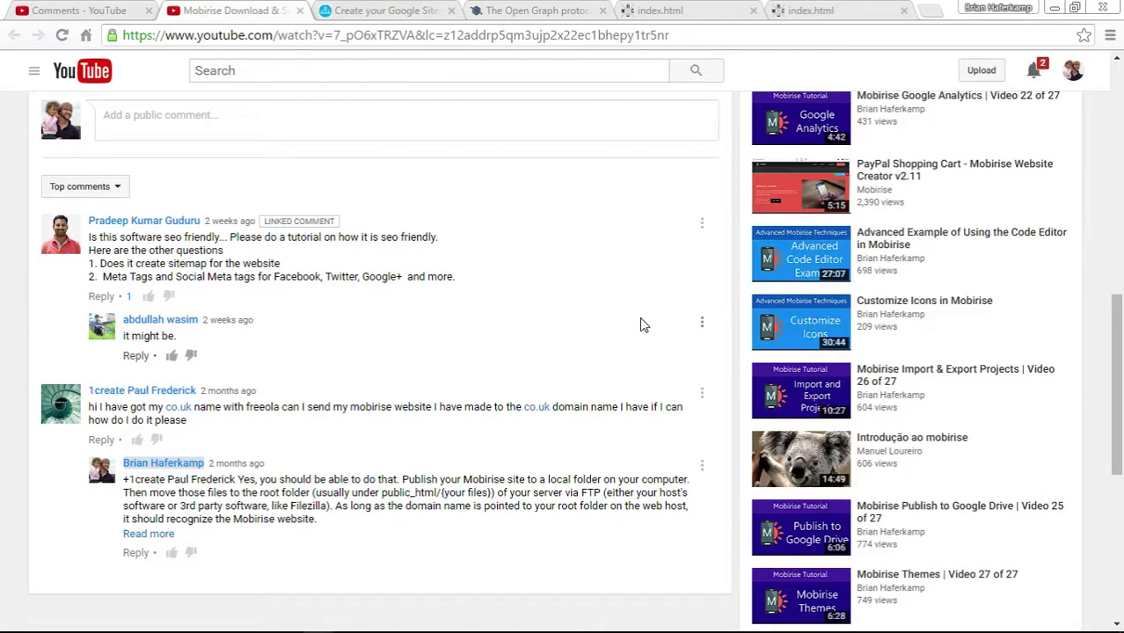
left_click(1054, 10)
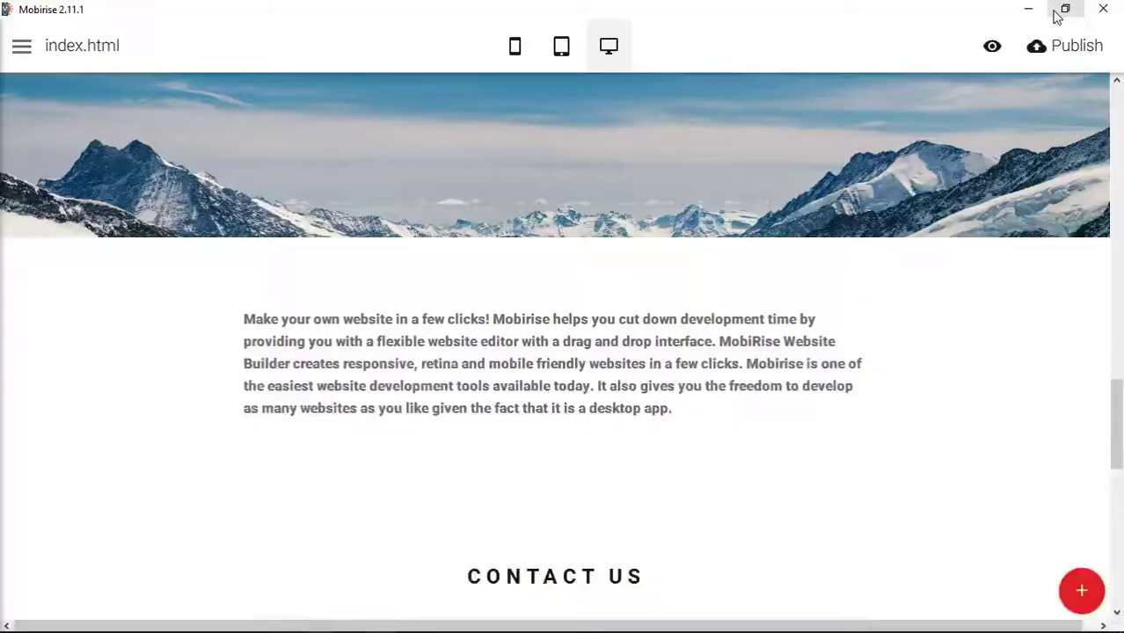
Minimize Mobirise and open the Mobirise External CSS Example folder as a project in Atom
left_click(1026, 10)
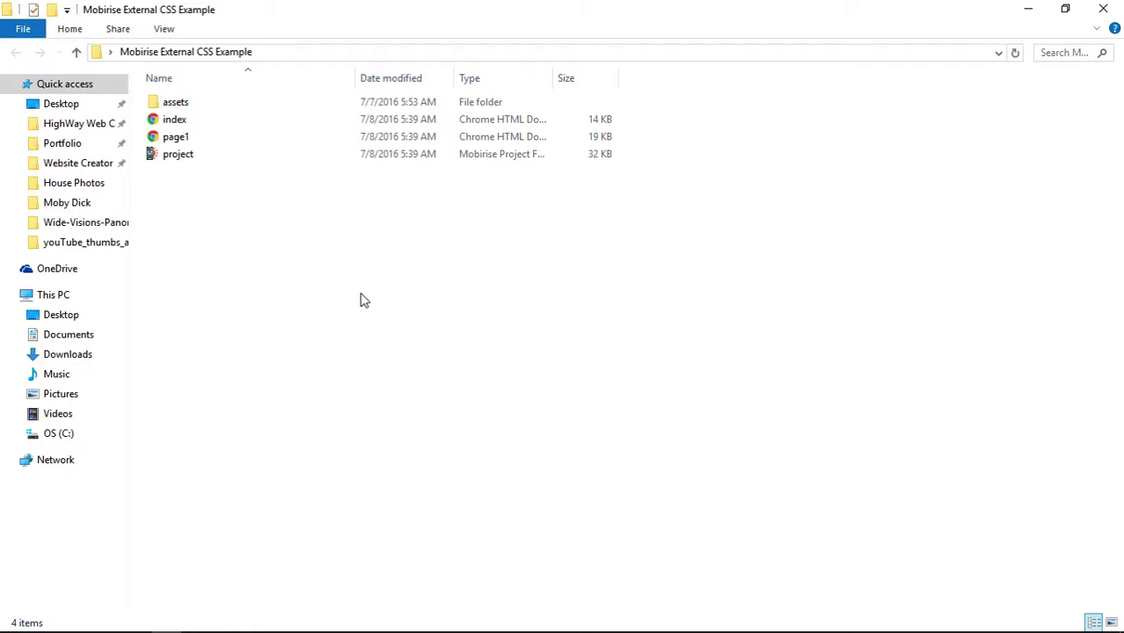
mouse_move(373, 626)
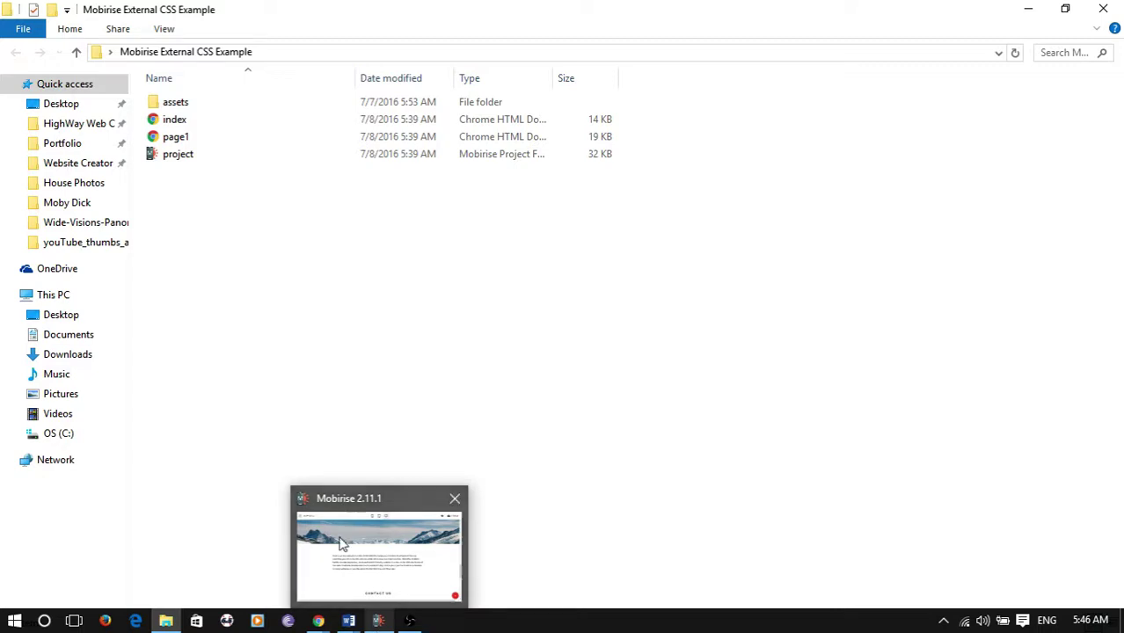
left_click_drag(183, 220, 181, 97)
left_click(194, 239)
left_click_drag(200, 207, 181, 92)
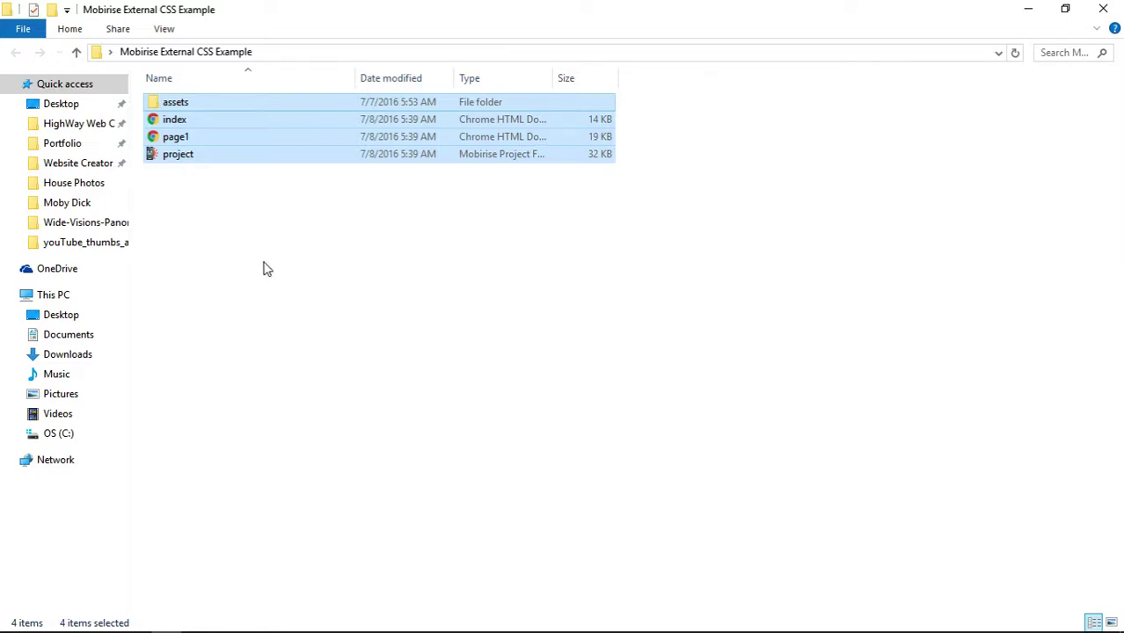
left_click(189, 167)
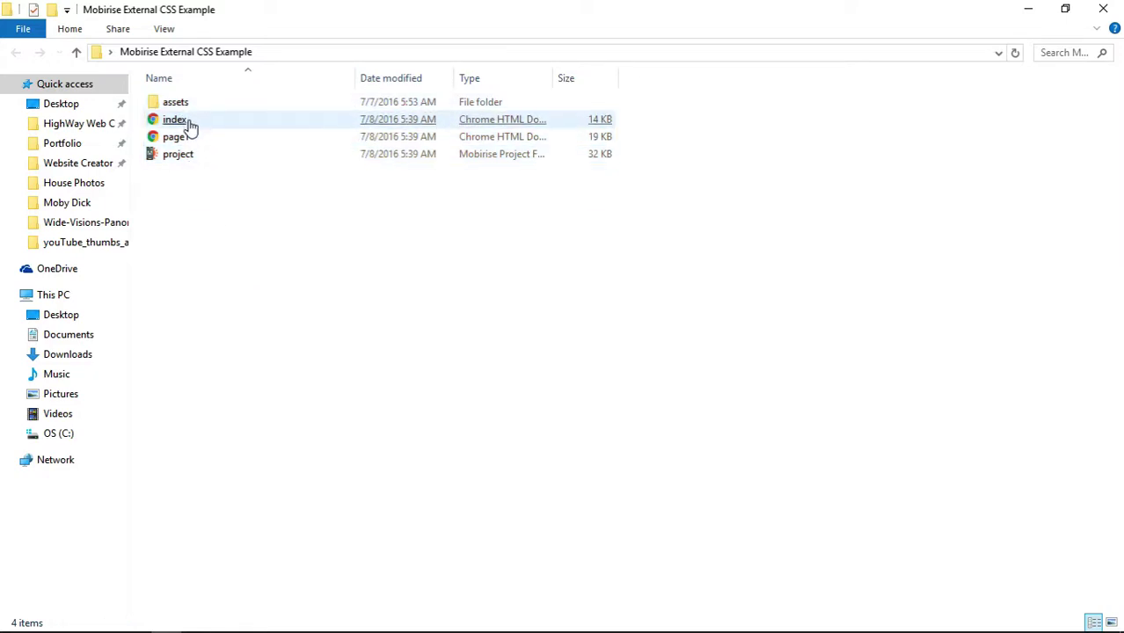
right_click(190, 120)
left_click(264, 291)
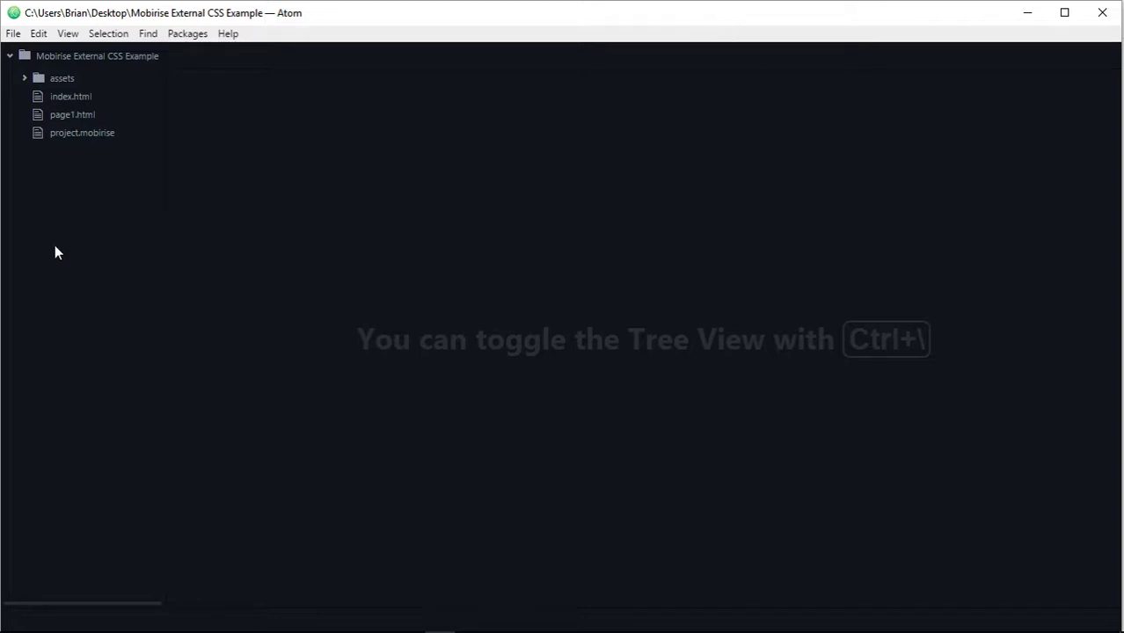
Open index.html in Atom and scroll through its code to the head section
left_click(62, 98)
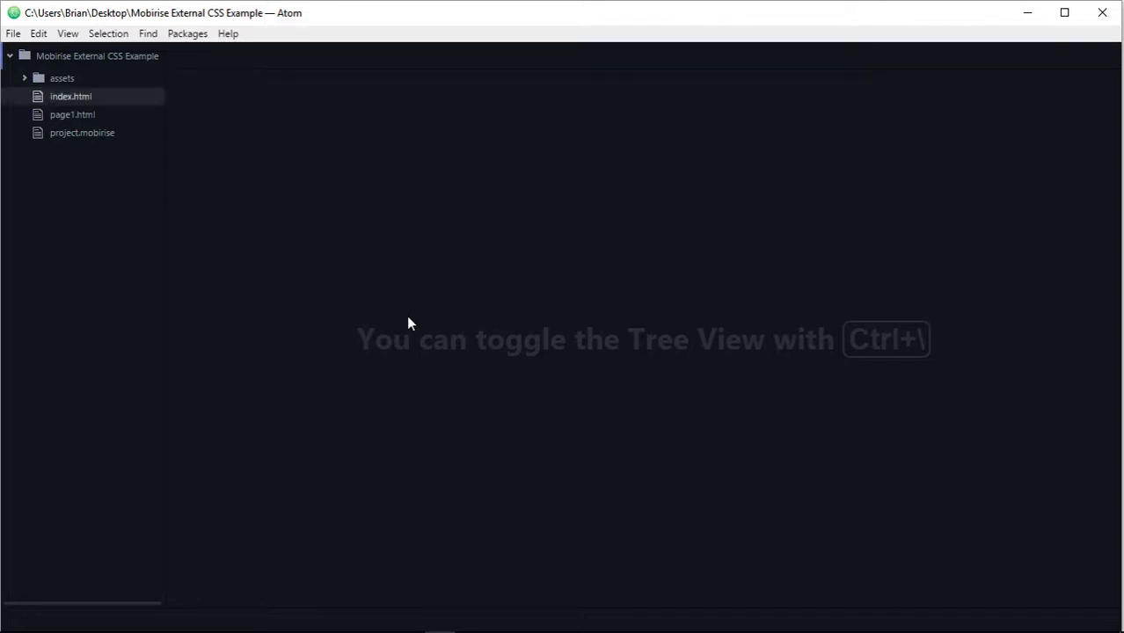
scroll(641, 334, "down", 8)
scroll(642, 334, "down", 7)
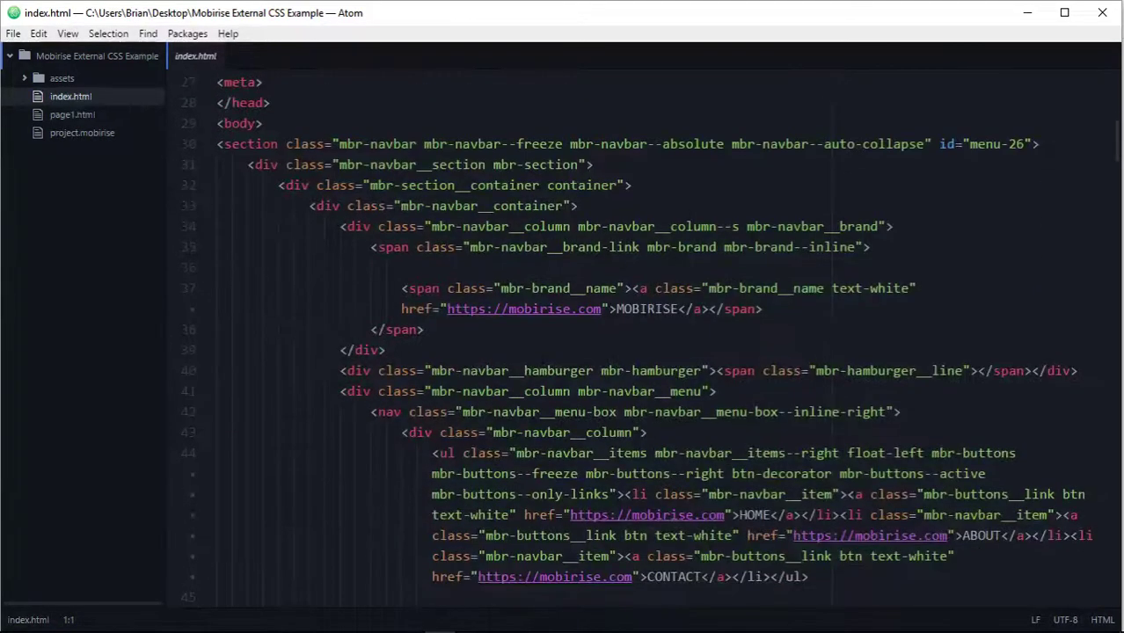
scroll(577, 387, "down", 6)
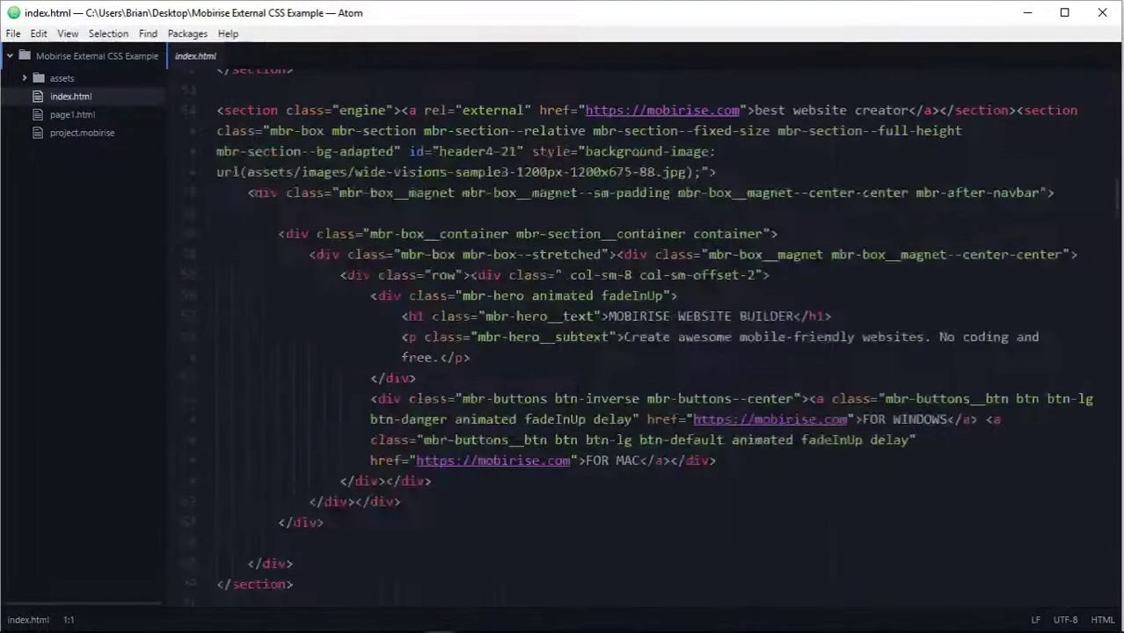
scroll(577, 391, "down", 8)
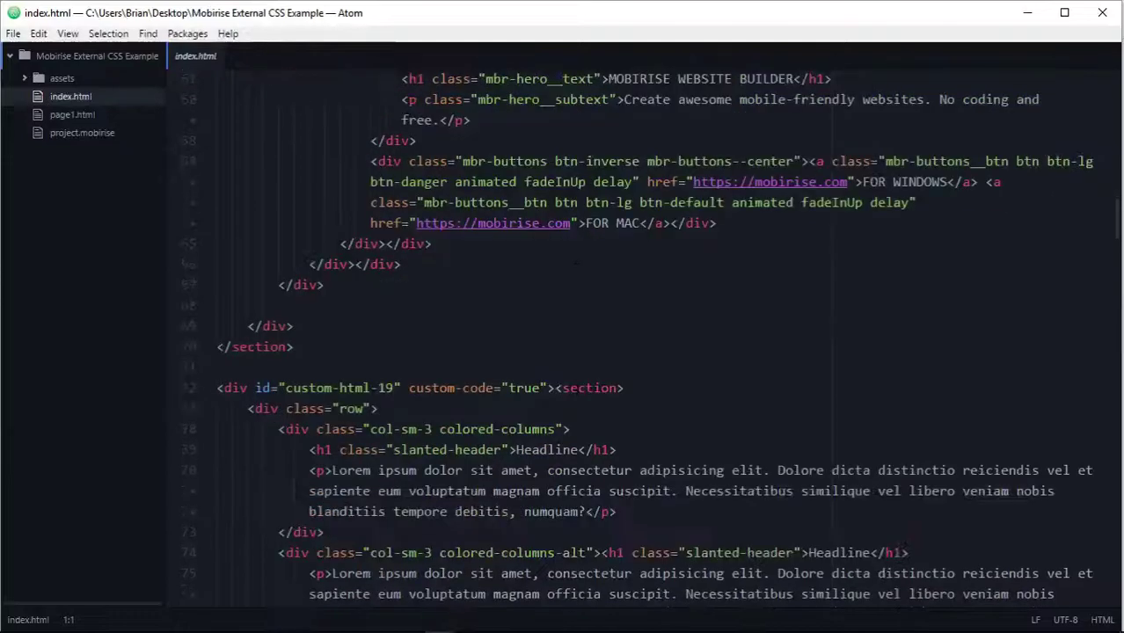
scroll(577, 388, "down", 2)
scroll(578, 388, "up", 6)
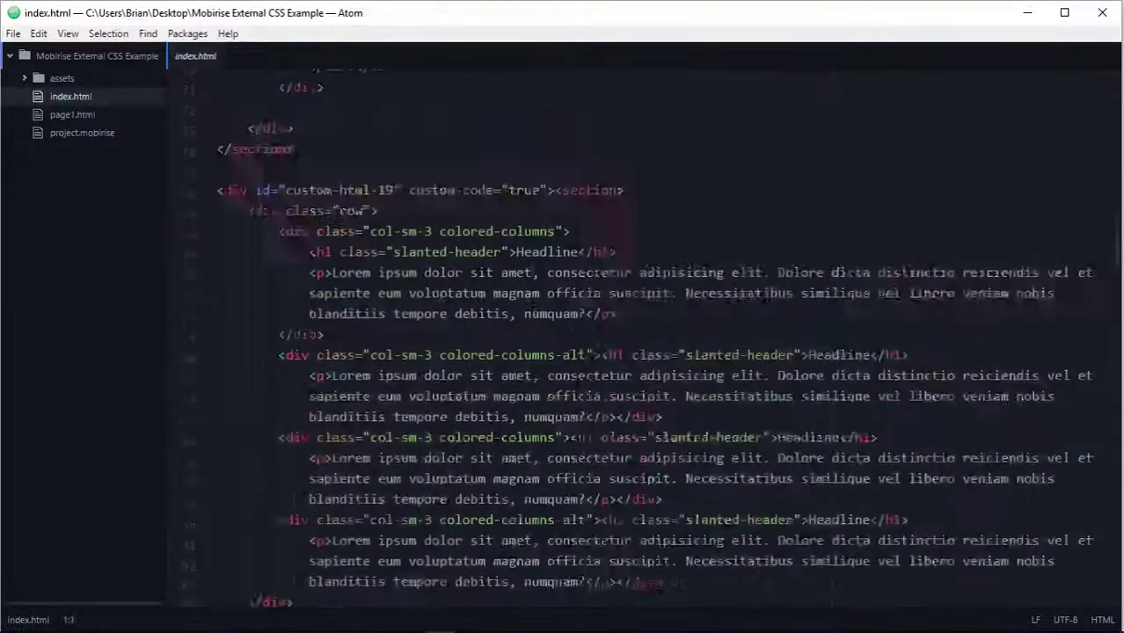
scroll(573, 389, "up", 15)
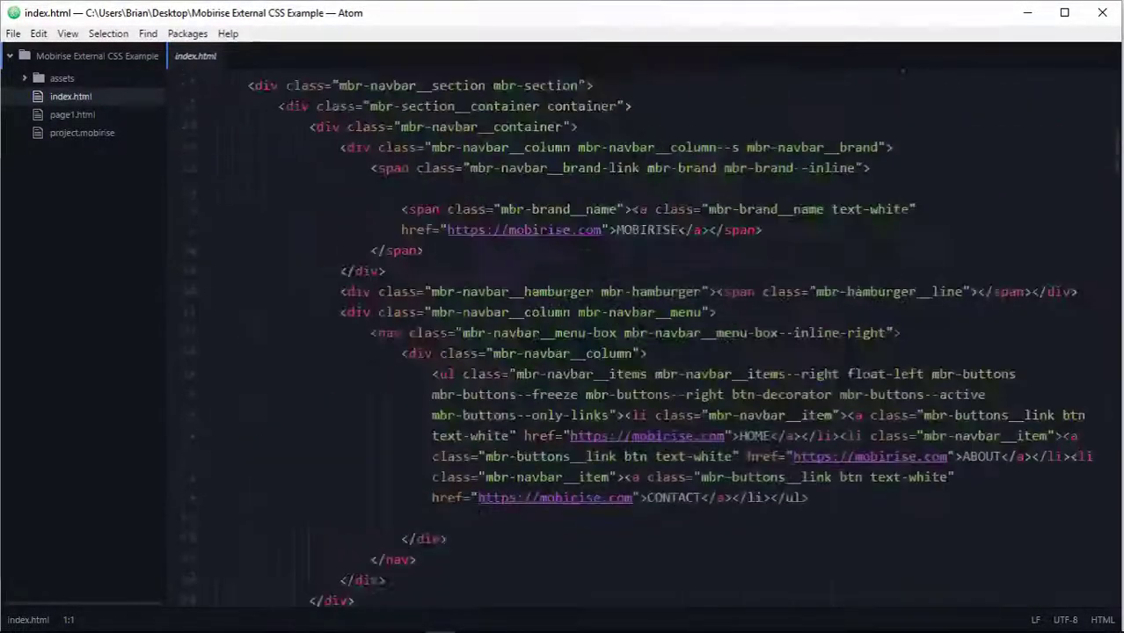
scroll(577, 334, "up", 4)
scroll(576, 387, "down", 3)
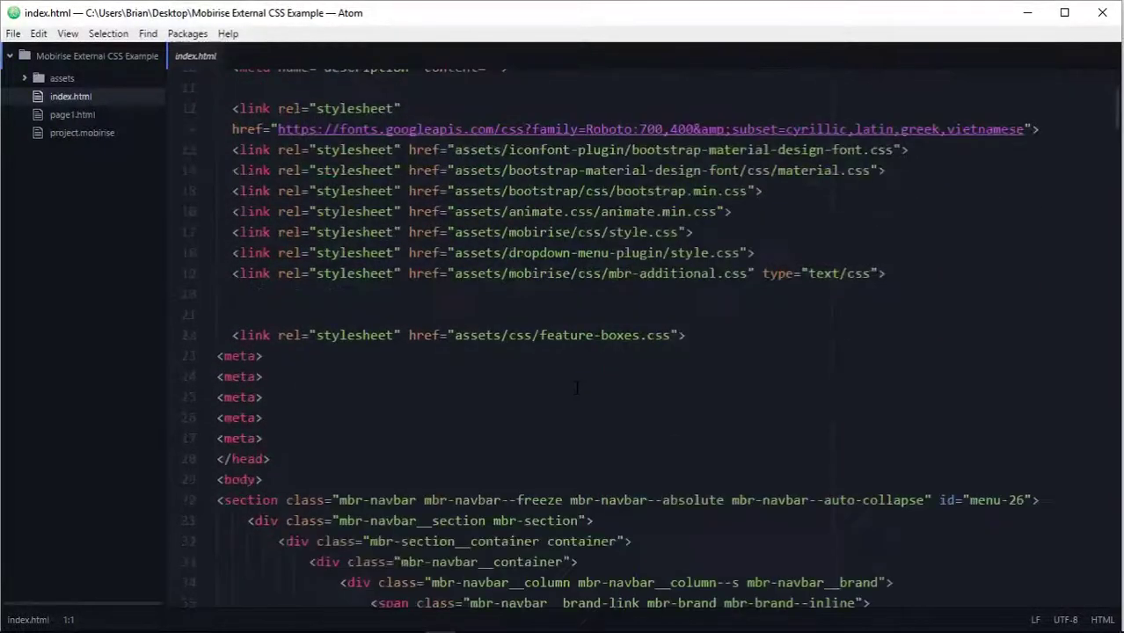
Delete the five empty <meta> lines 23–27 and close Atom
left_click_drag(263, 437, 194, 356)
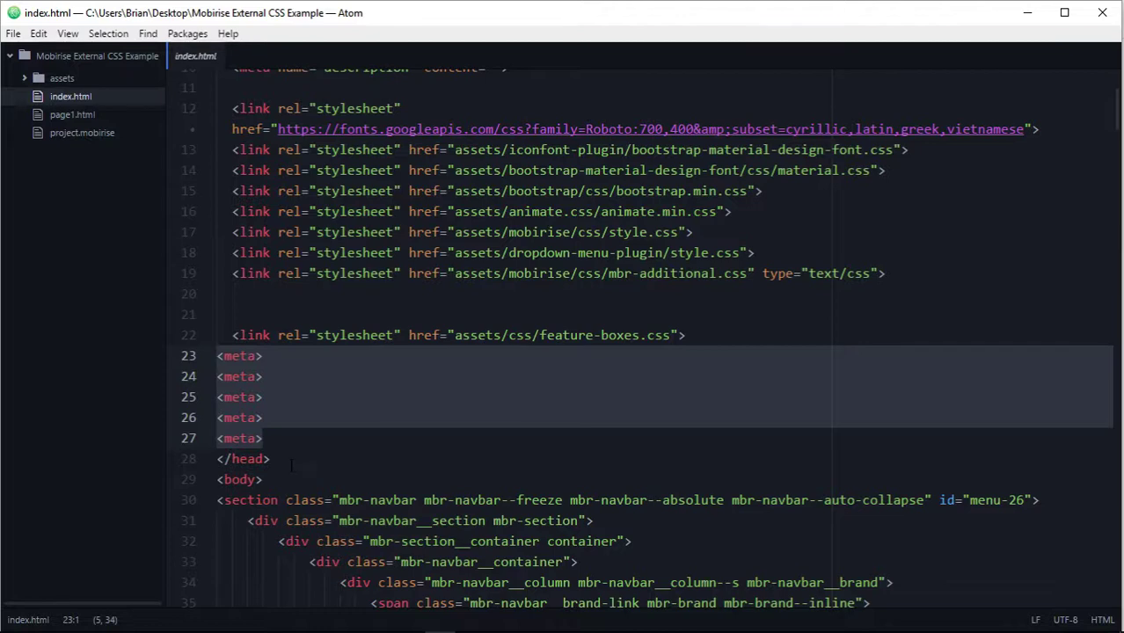
key("BackSpace")
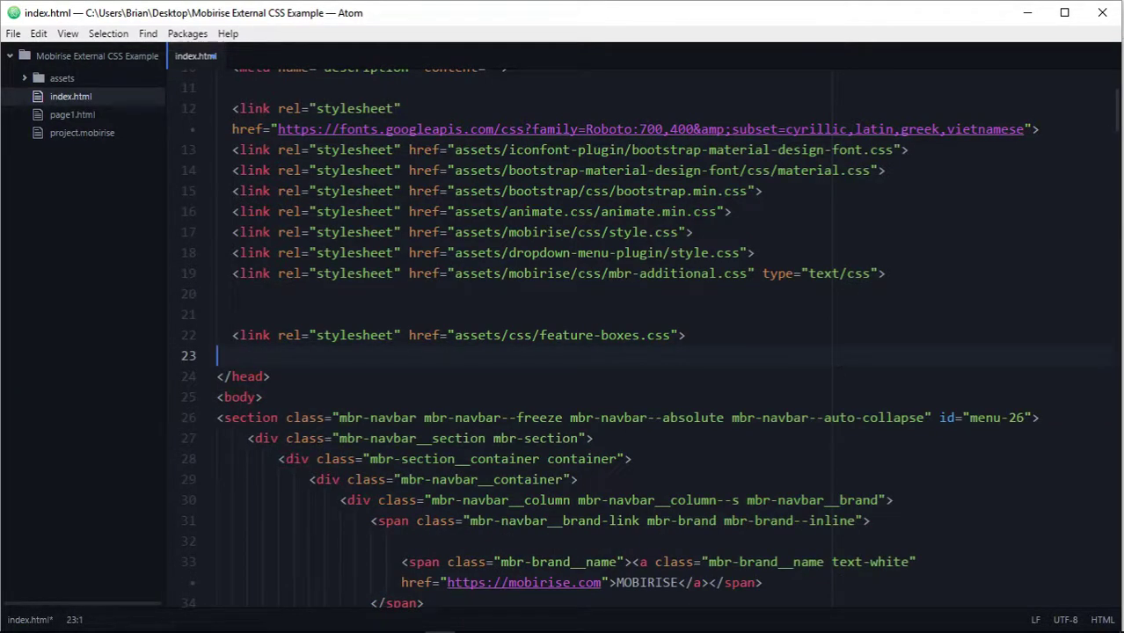
left_click(1102, 12)
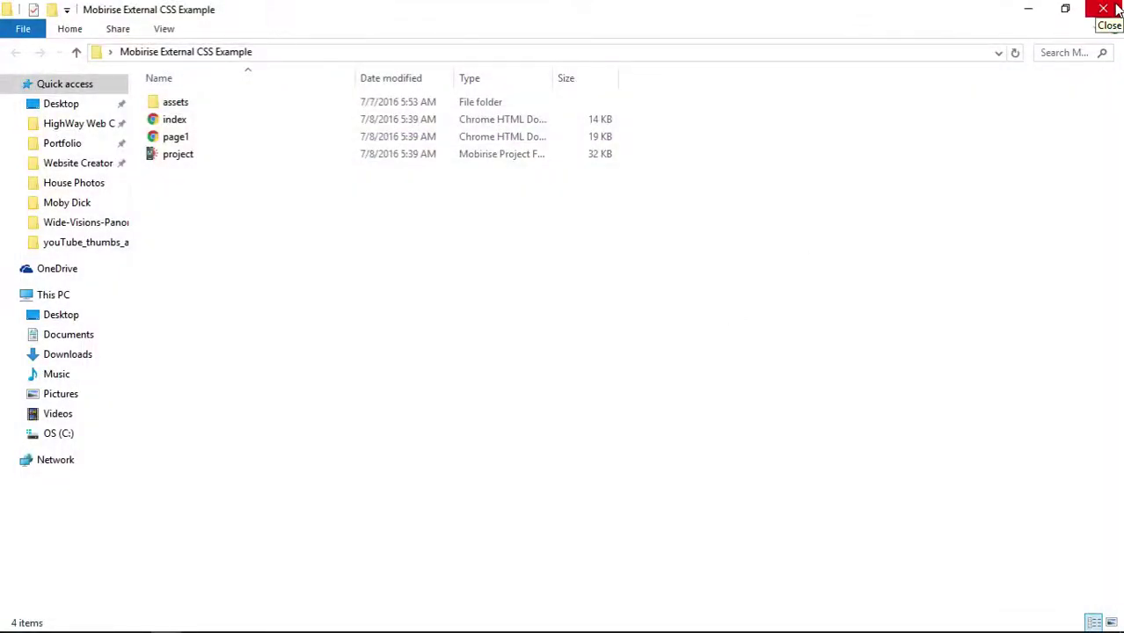
Close the site folder window and place the cursor at the end of BUILDER in the hero title
left_click(1115, 7)
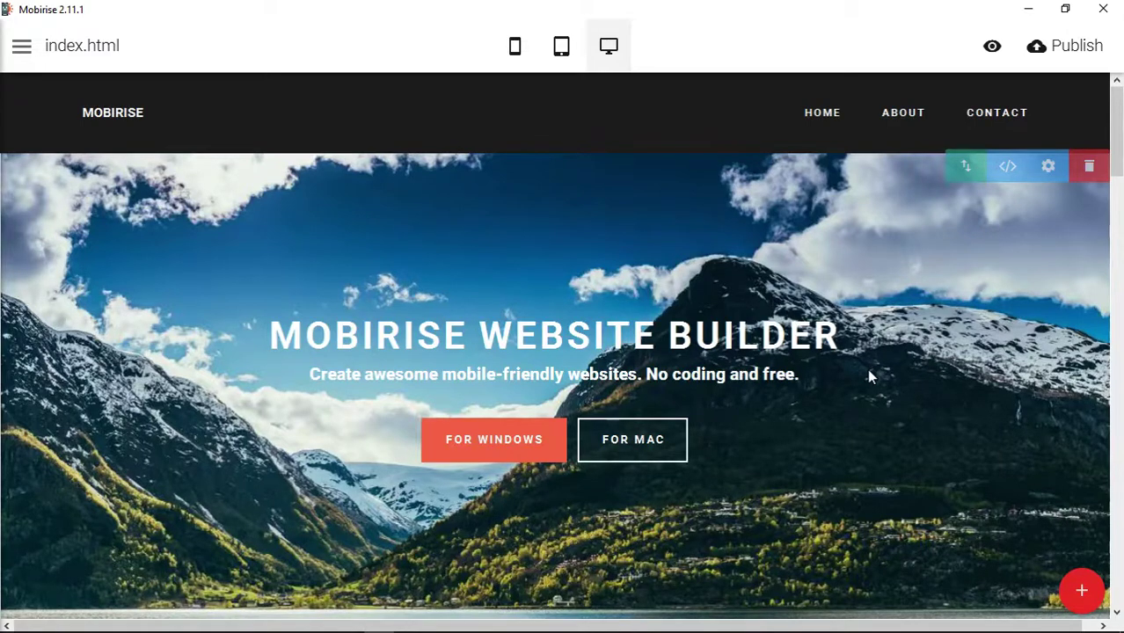
left_click(695, 327)
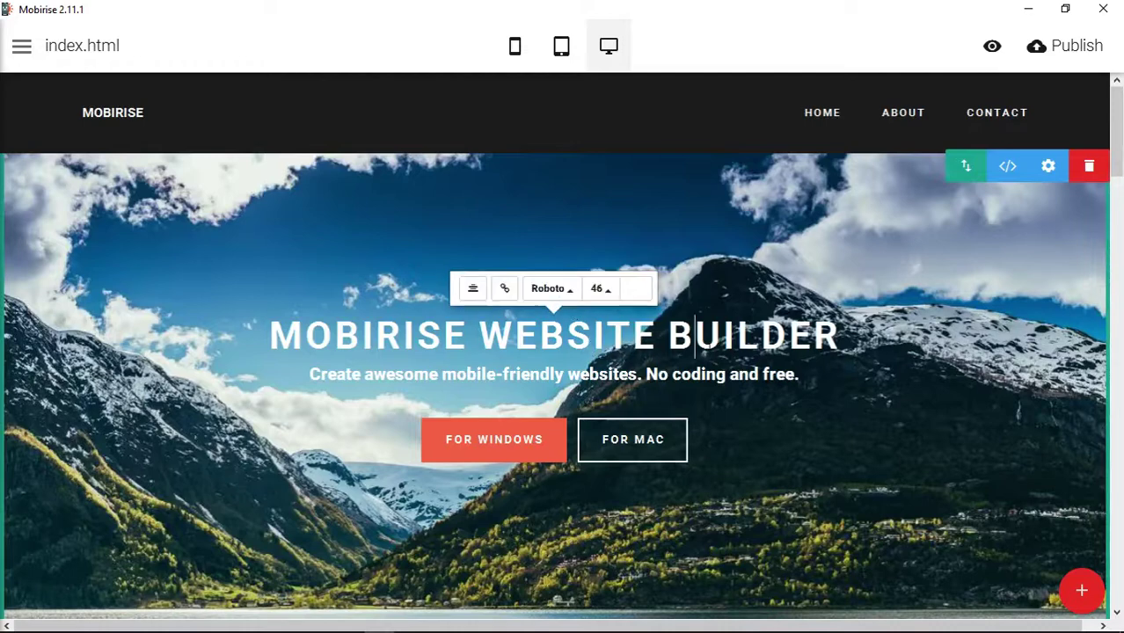
left_click(840, 335)
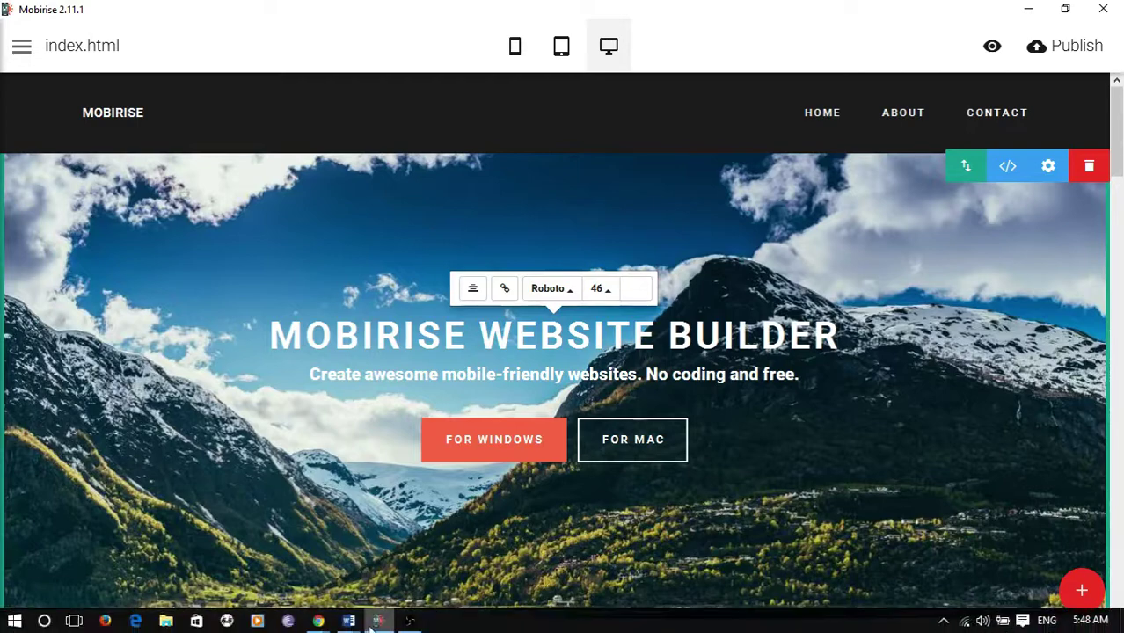
left_click(318, 621)
Bring the Mobirise Download & Setup YouTube window forward and scroll up to the video player
left_click(317, 554)
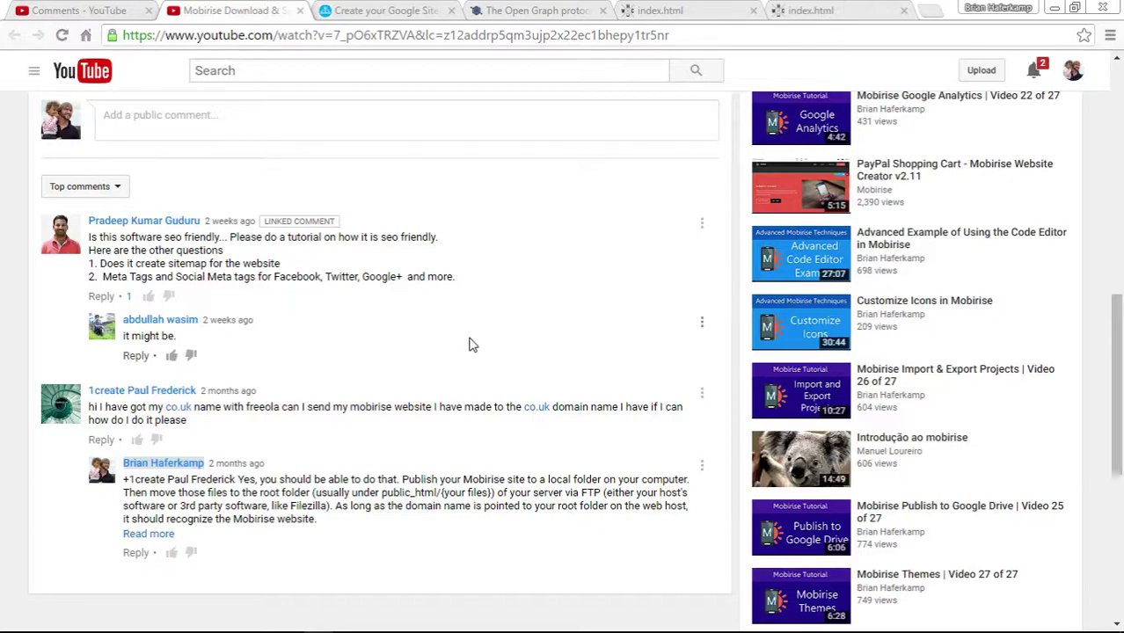
scroll(621, 349, "up", 10)
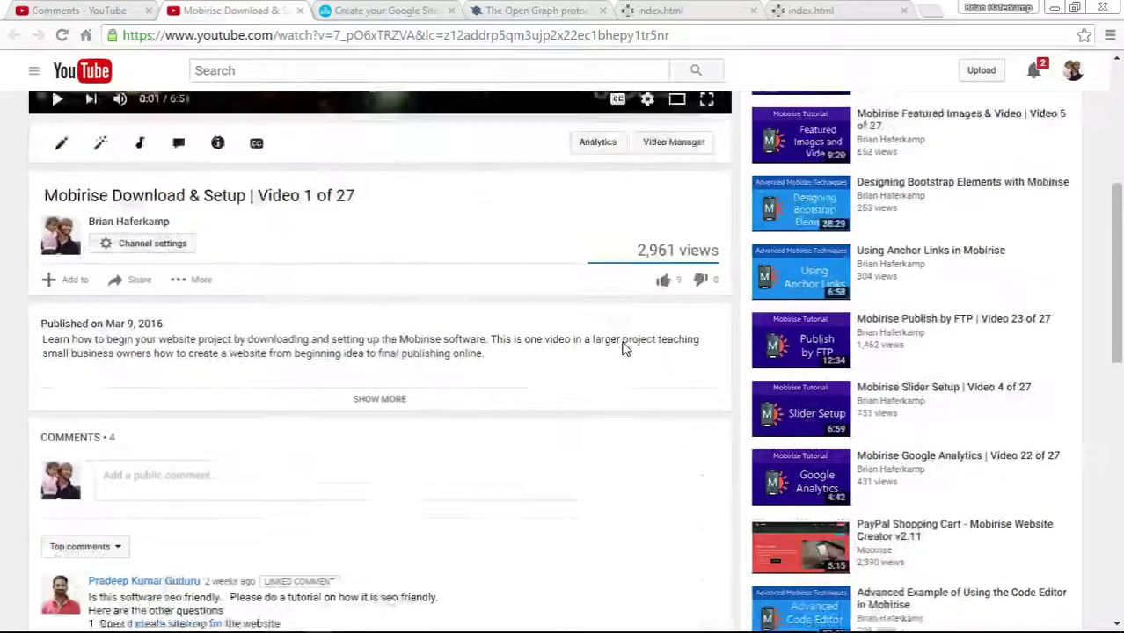